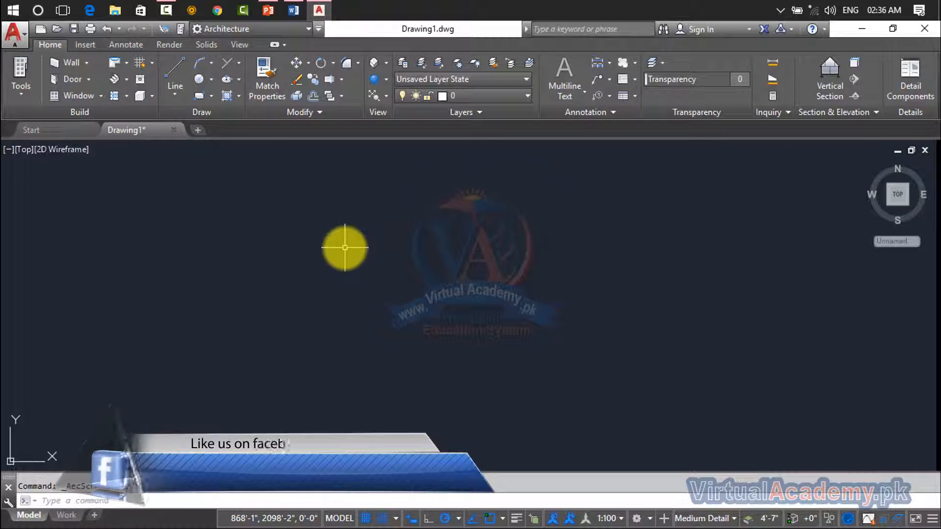
# Draw a roughly rectangular four-sided outline from connected horizontal and vertical line segments in the empty drawing area.
pyautogui.write('rec')
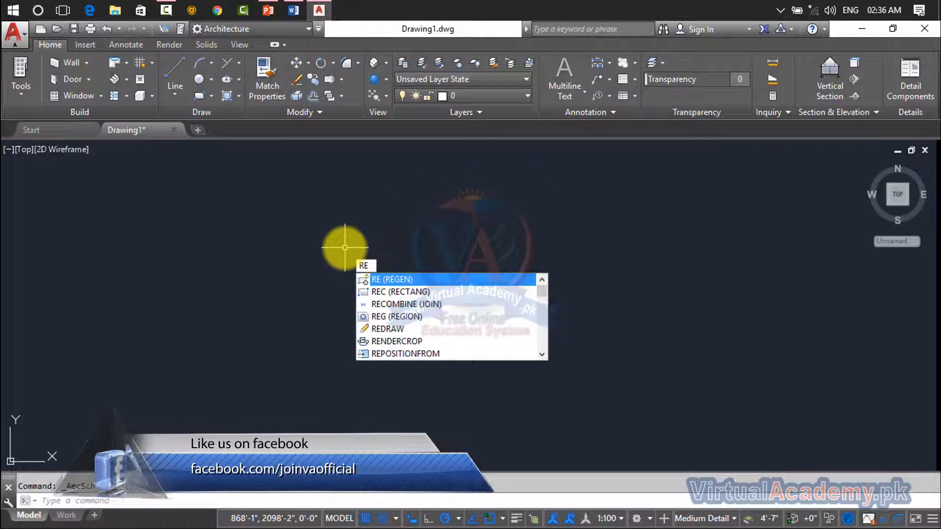
pyautogui.press('Escape')
pyautogui.write('l')
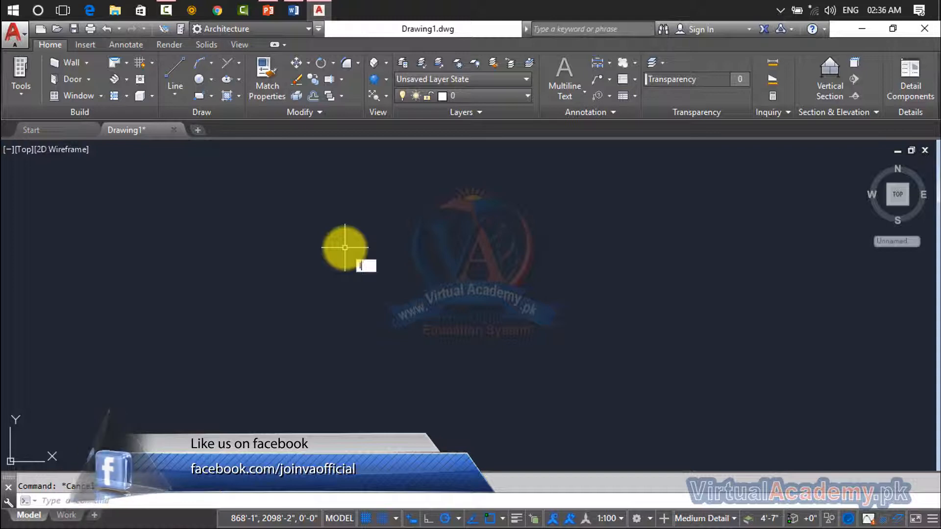
pyautogui.press('Return')
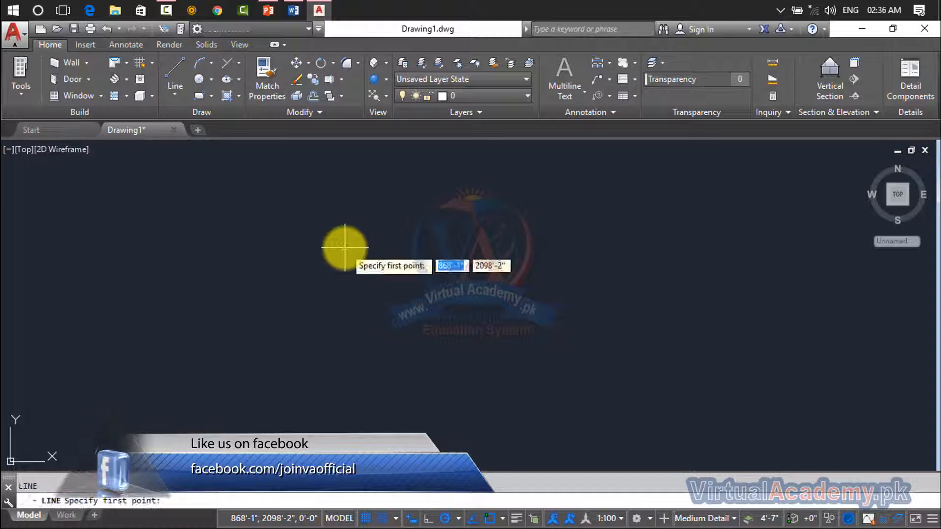
pyautogui.click(258, 242)
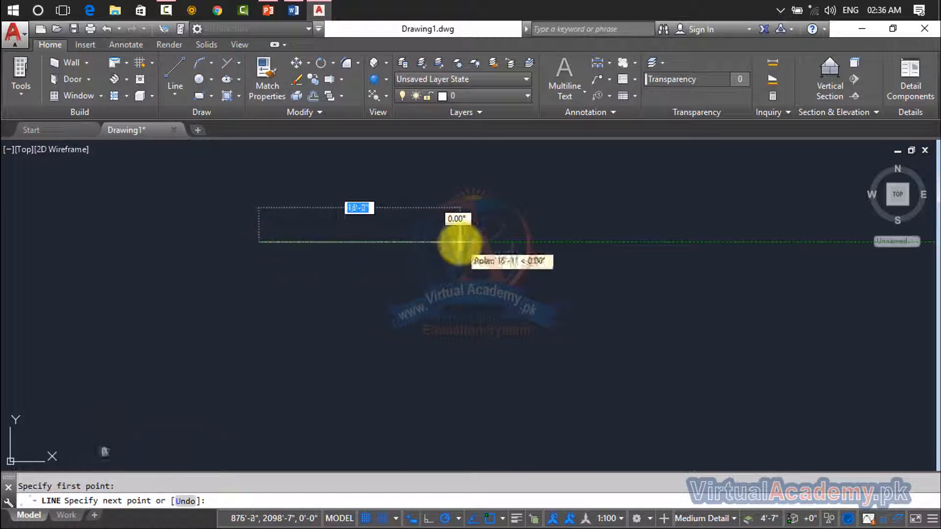
pyautogui.click(460, 242)
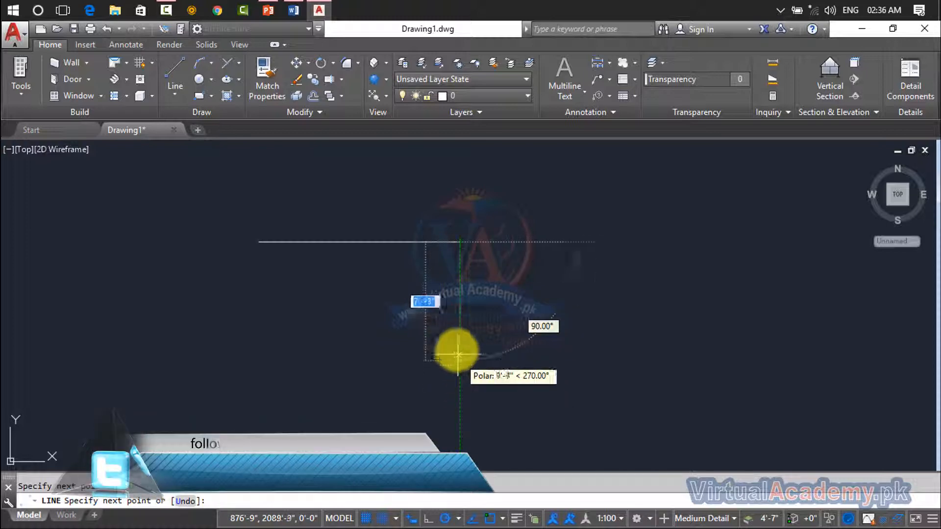
pyautogui.click(460, 329)
pyautogui.click(249, 329)
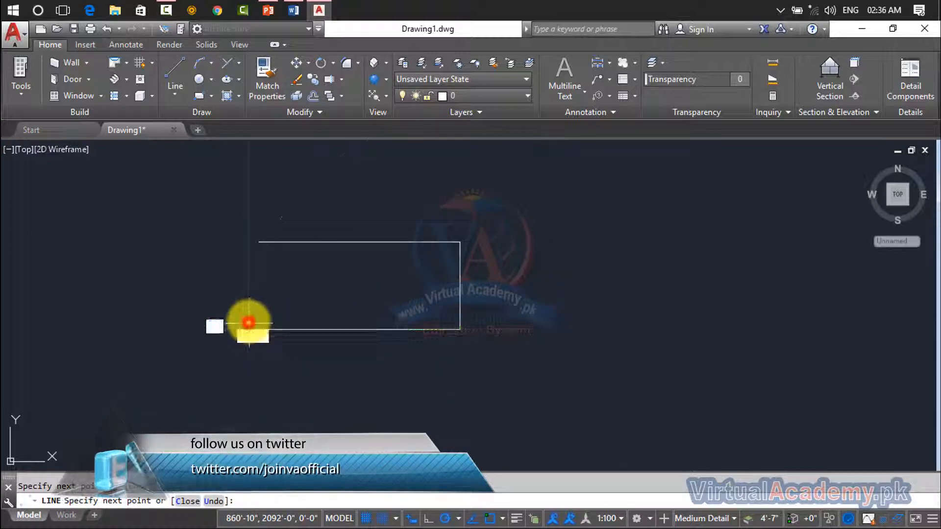
pyautogui.click(249, 242)
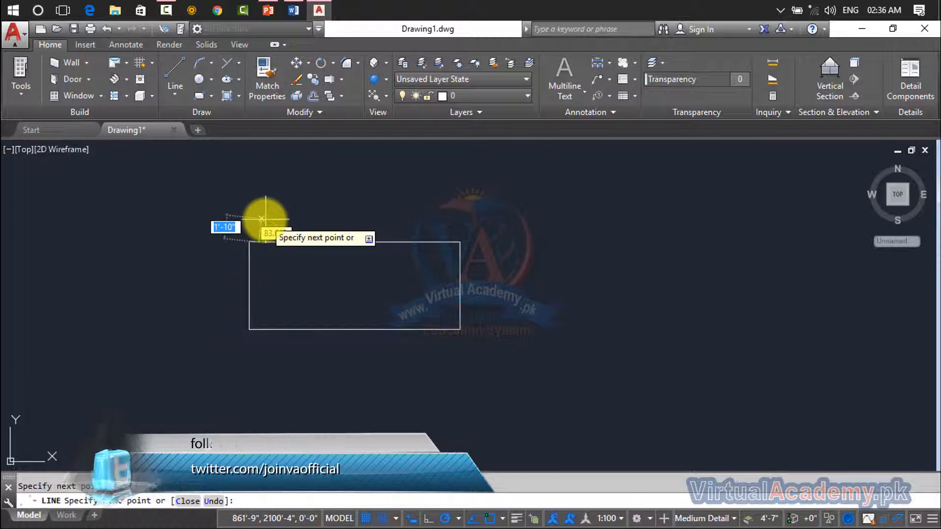
pyautogui.press('Return')
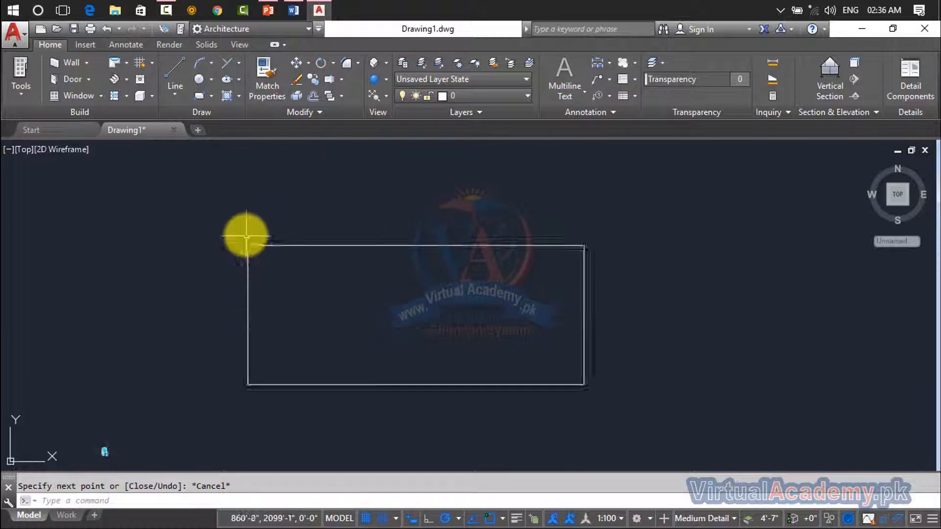
# Delete the short leftover segment at the outline's upper-left corner and stretch the left line's top end to meet the top line's endpoint.
pyautogui.scroll(5, 247, 239)
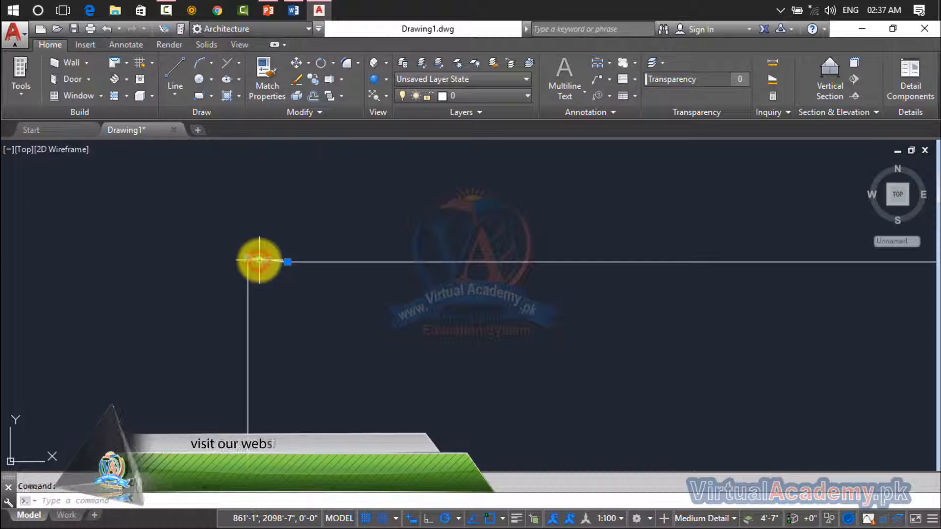
pyautogui.press('Delete')
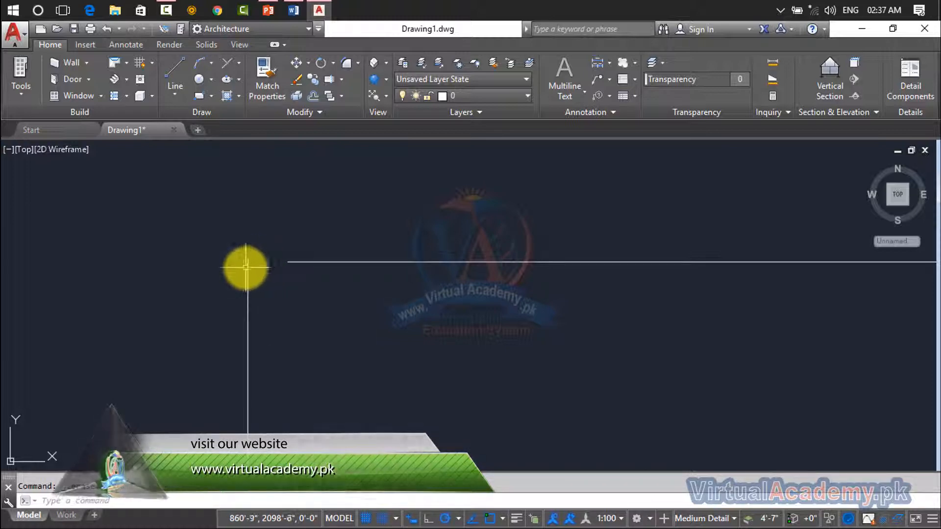
pyautogui.click(247, 270)
pyautogui.click(248, 259)
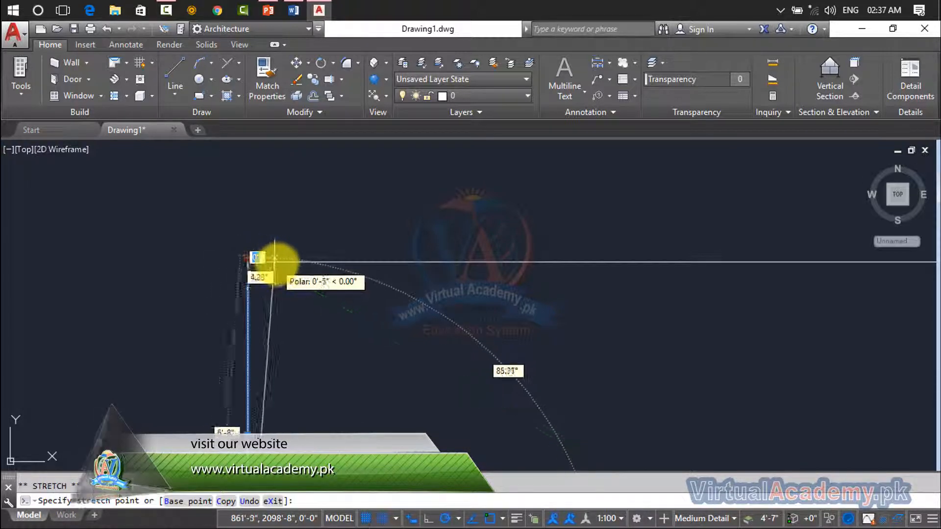
pyautogui.click(287, 263)
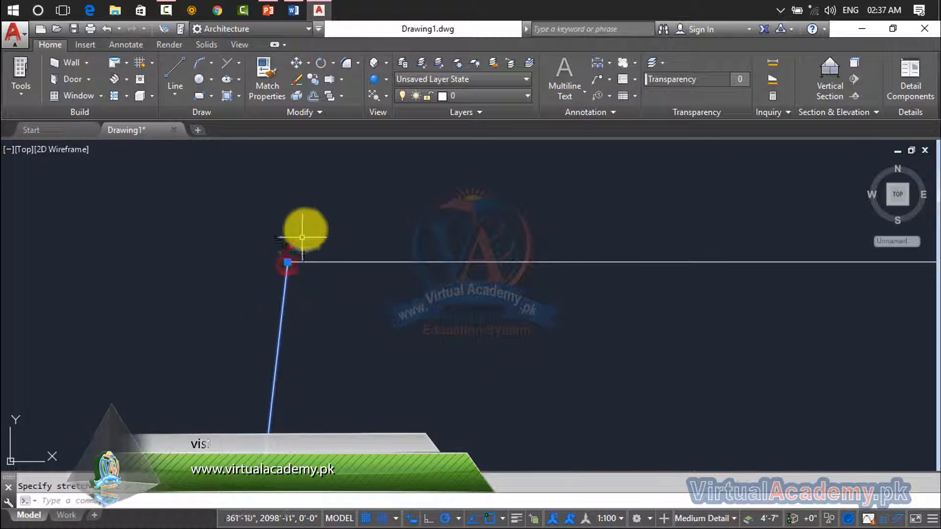
pyautogui.press('Escape')
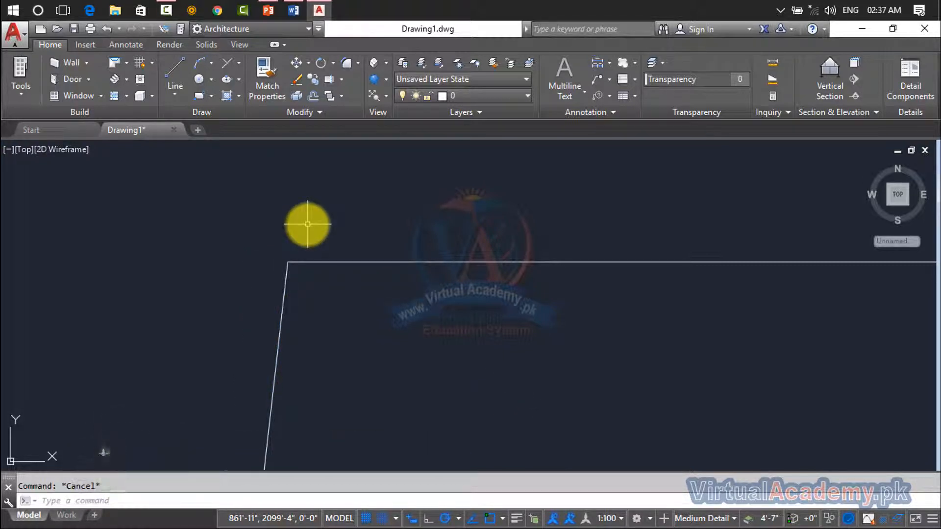
# Draw a rectangle overlapping the lower-right corner of the four-sided outline and extending past its right side.
pyautogui.scroll(-4, 308, 224)
pyautogui.moveTo(349, 251); pyautogui.dragTo(252, 238, button='middle')
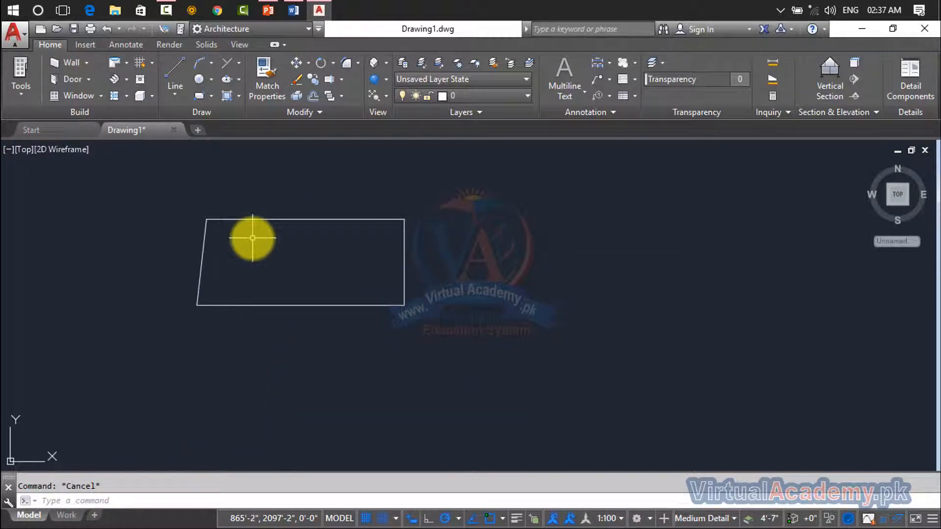
pyautogui.write('rec')
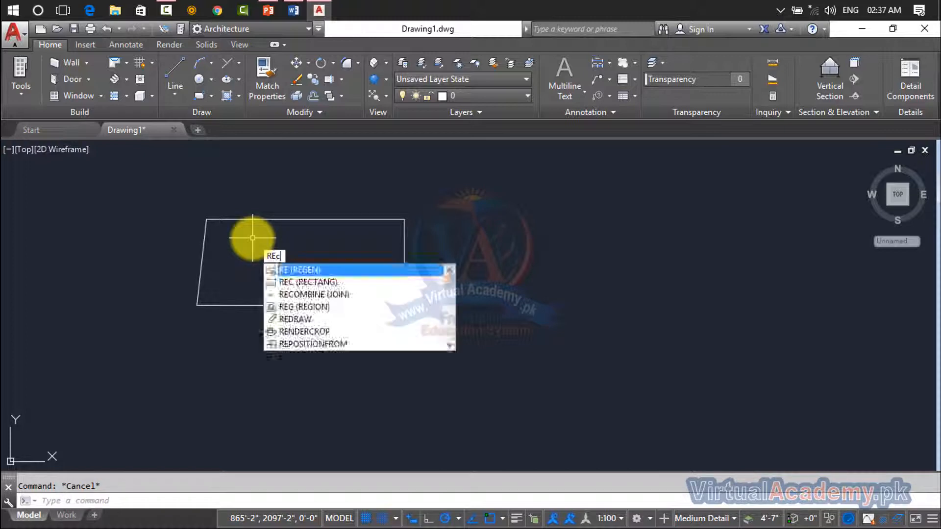
pyautogui.press('Return')
pyautogui.click(300, 270)
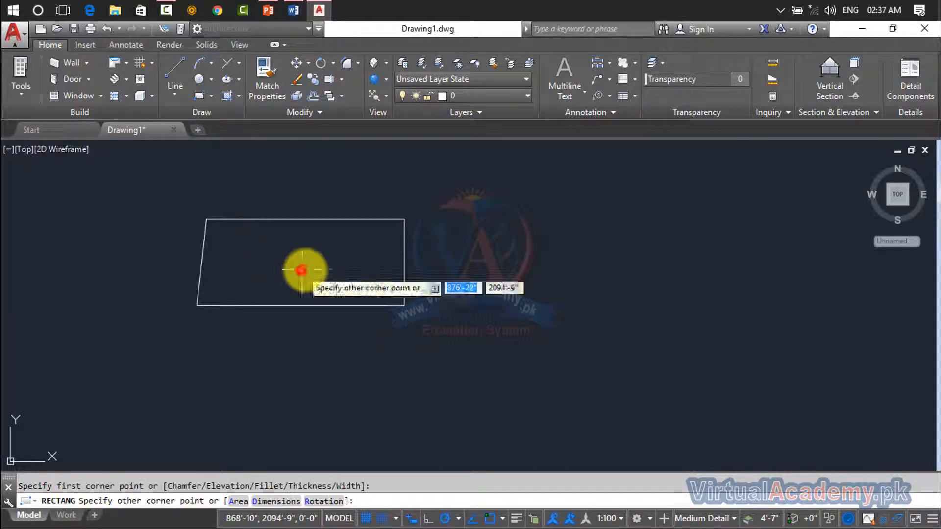
pyautogui.click(474, 335)
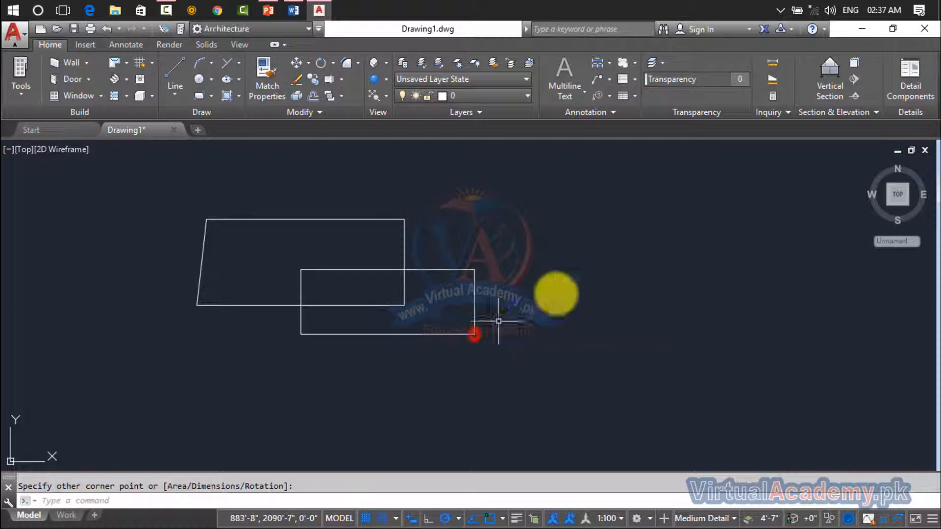
# Draw a circle centred on the rectangle's upper-right corner, keeping it clear of the four-sided outline.
pyautogui.write('c')
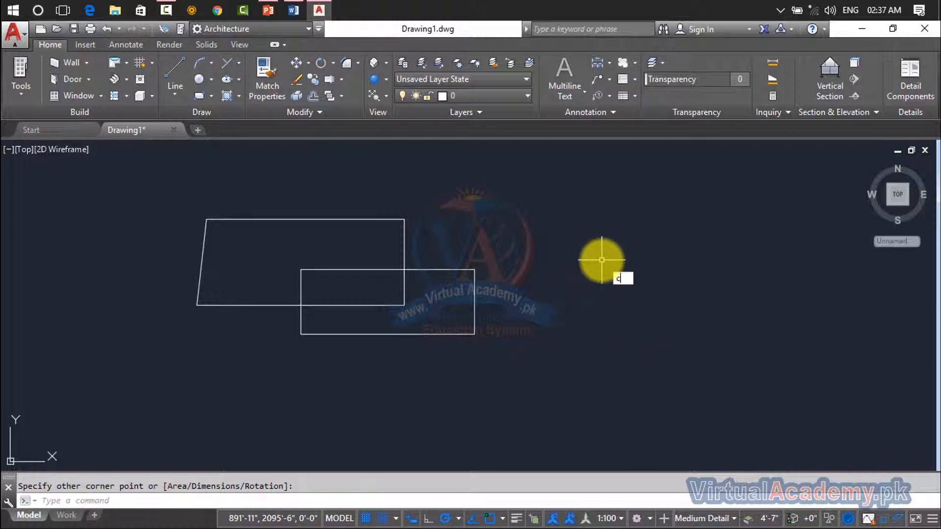
pyautogui.press('Return')
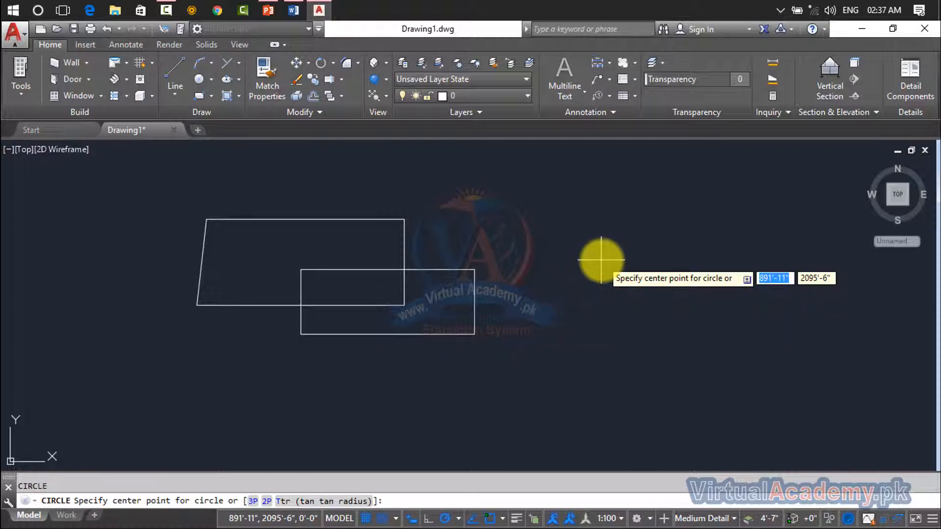
pyautogui.click(474, 270)
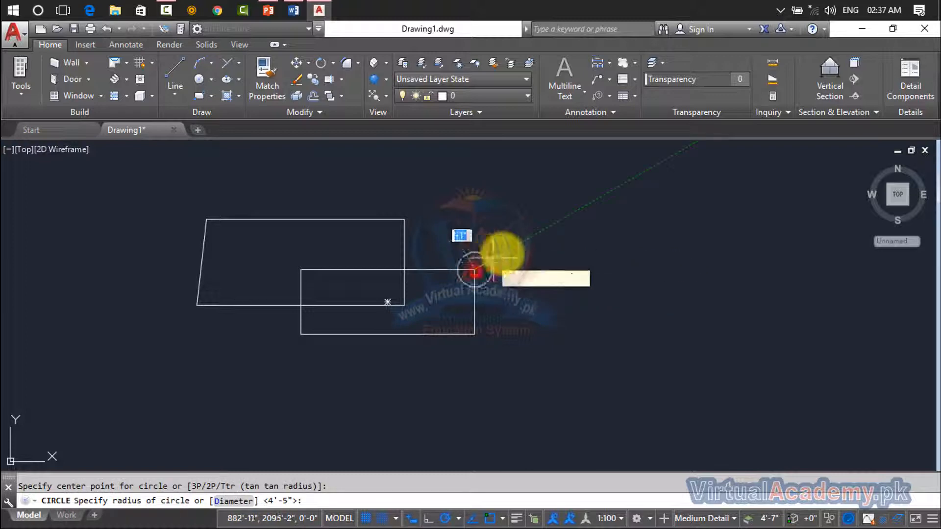
pyautogui.click(508, 249)
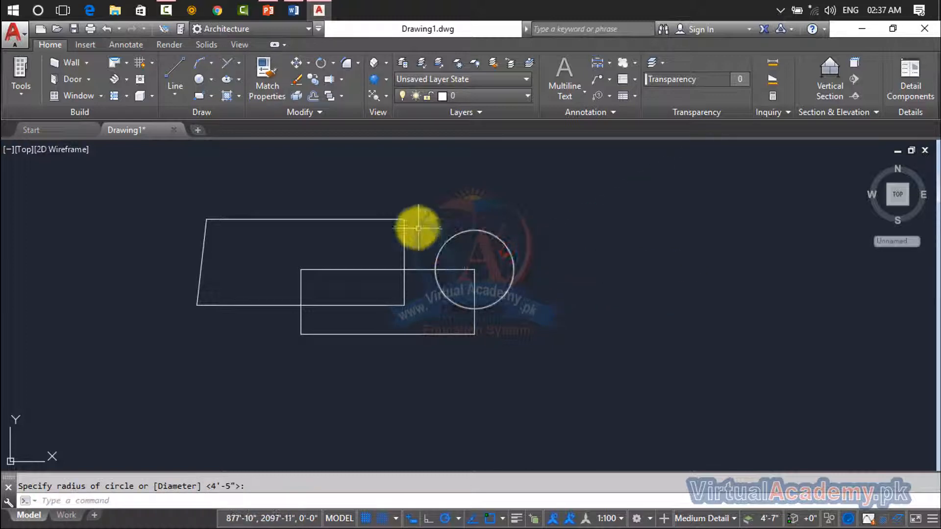
pyautogui.press('Return')
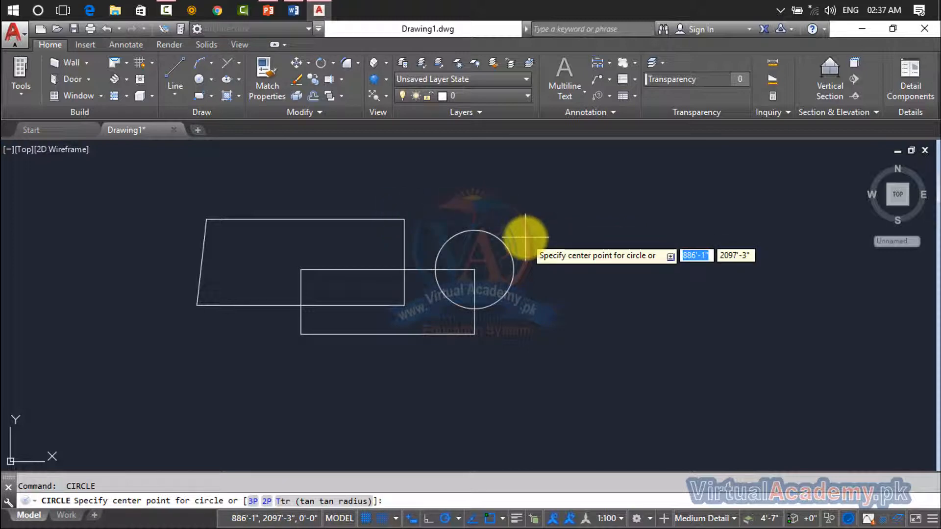
pyautogui.press('Escape')
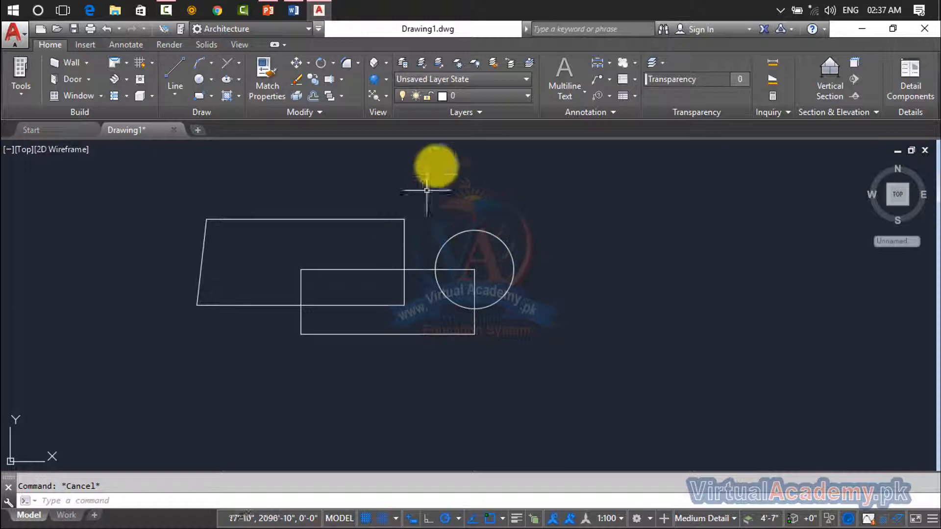
# Examine the layers and their properties in a widened Layer Properties Manager, along with the layer list and extra layer tools, and close the manager.
pyautogui.click(402, 65)
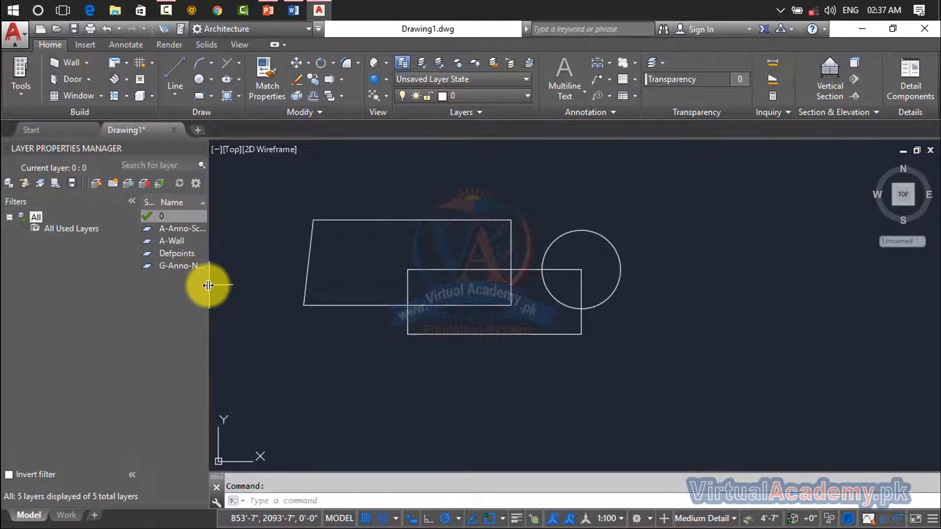
pyautogui.moveTo(208, 285); pyautogui.dragTo(461, 283)
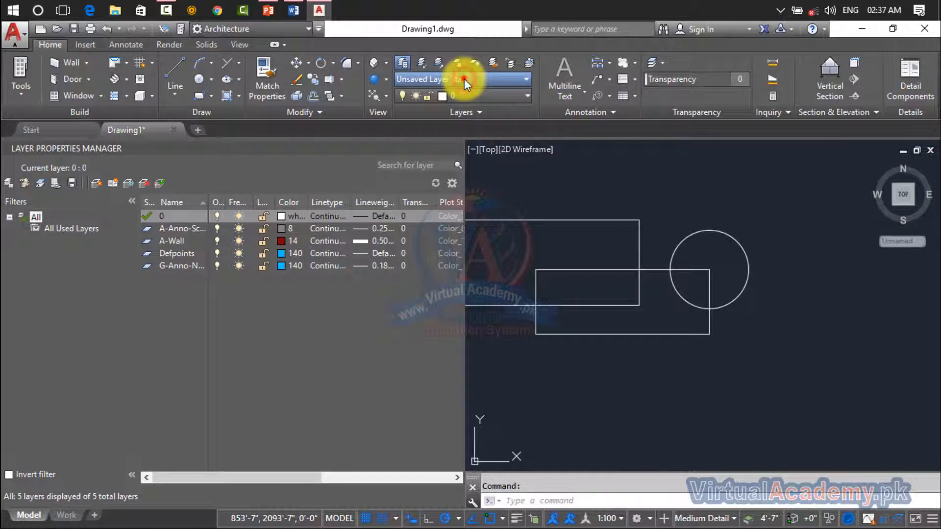
pyautogui.click(481, 96)
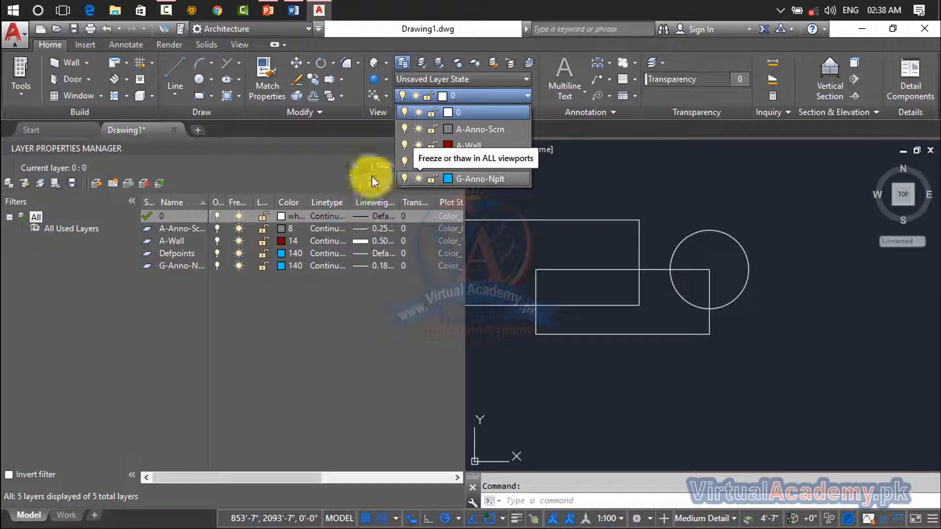
pyautogui.click(433, 47)
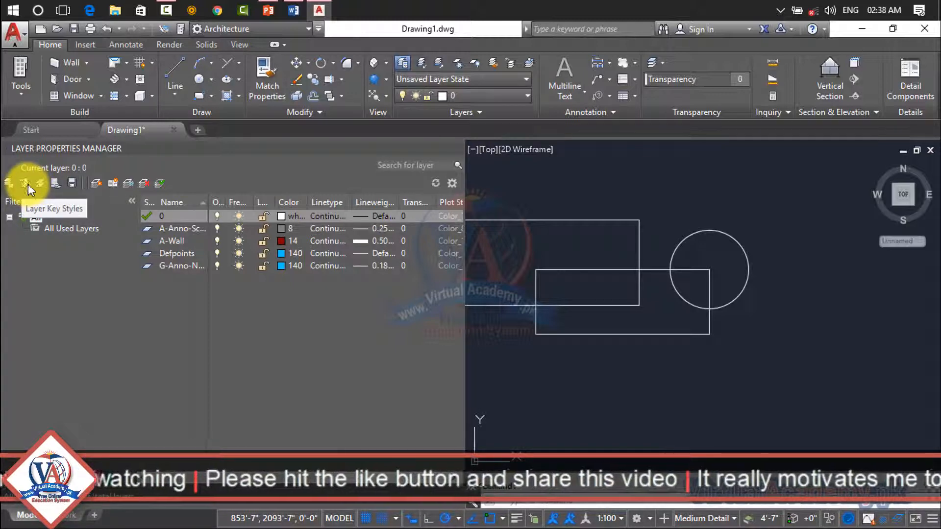
pyautogui.click(498, 118)
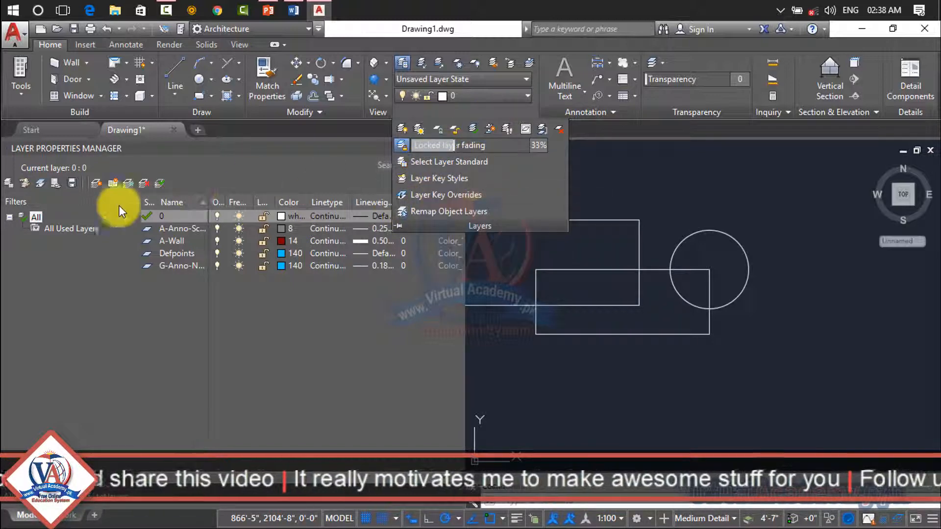
pyautogui.click(435, 113)
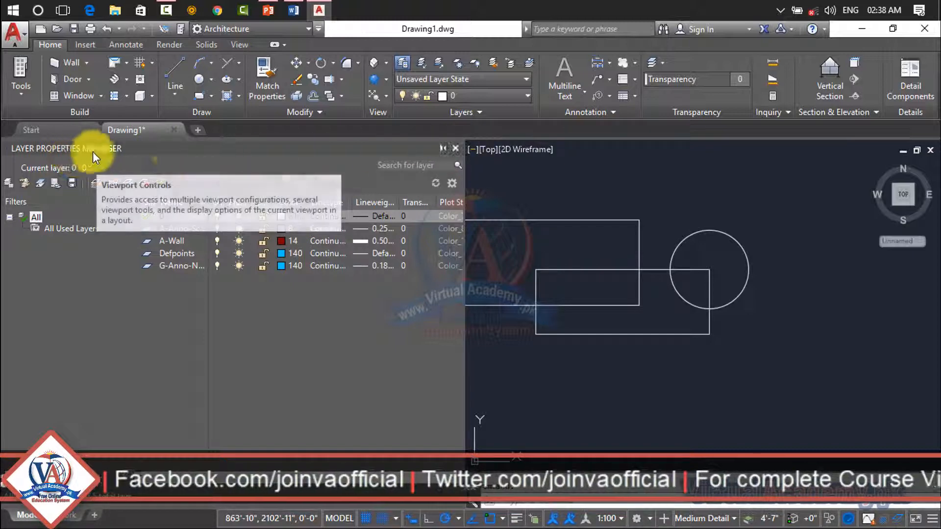
pyautogui.click(461, 147)
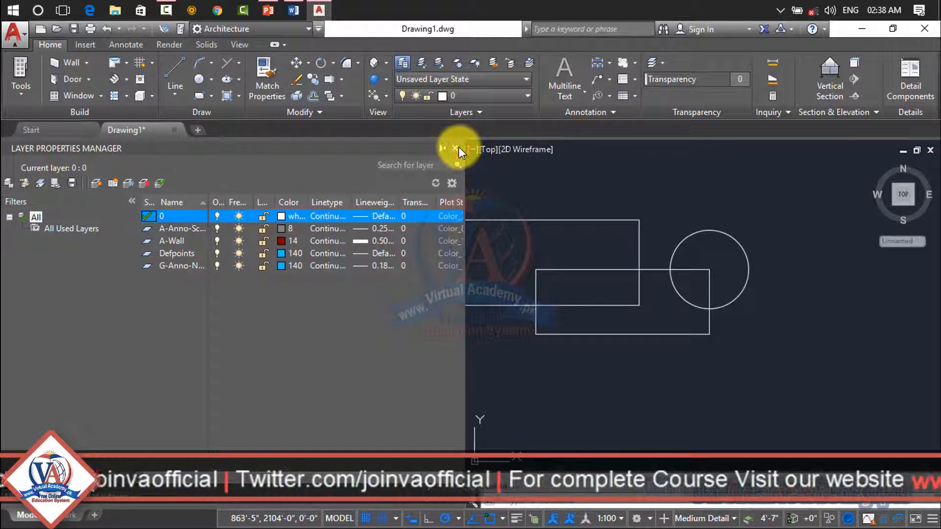
pyautogui.click(457, 147)
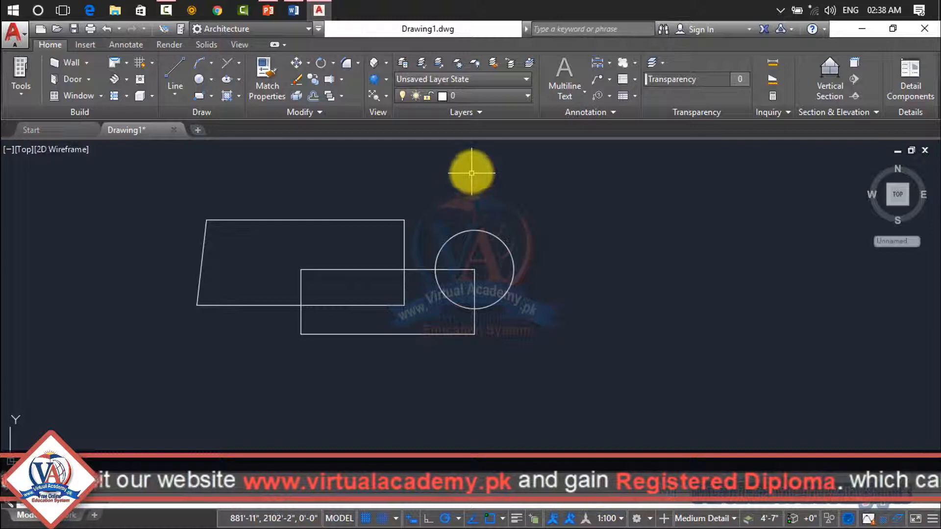
# Move the four-sided outline's top and right lines to the A-Wall layer and clear the selection.
pyautogui.click(488, 100)
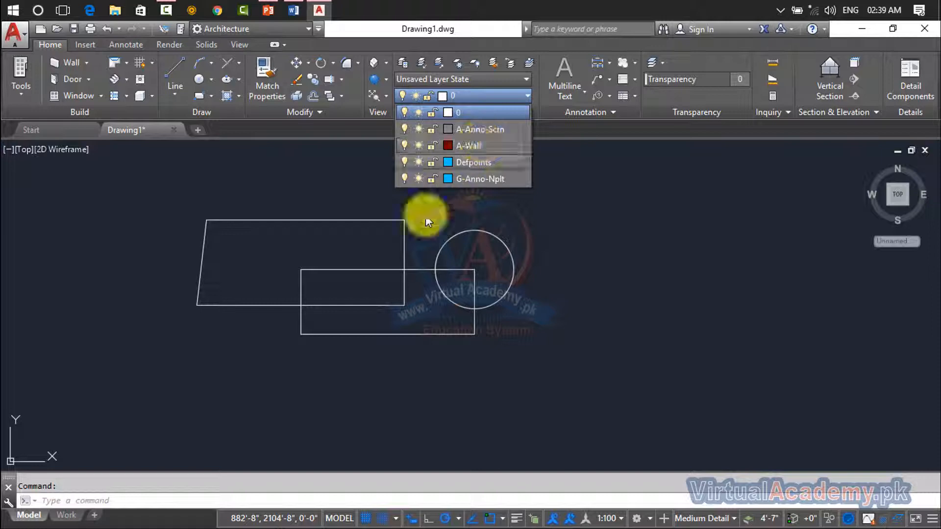
pyautogui.click(403, 244)
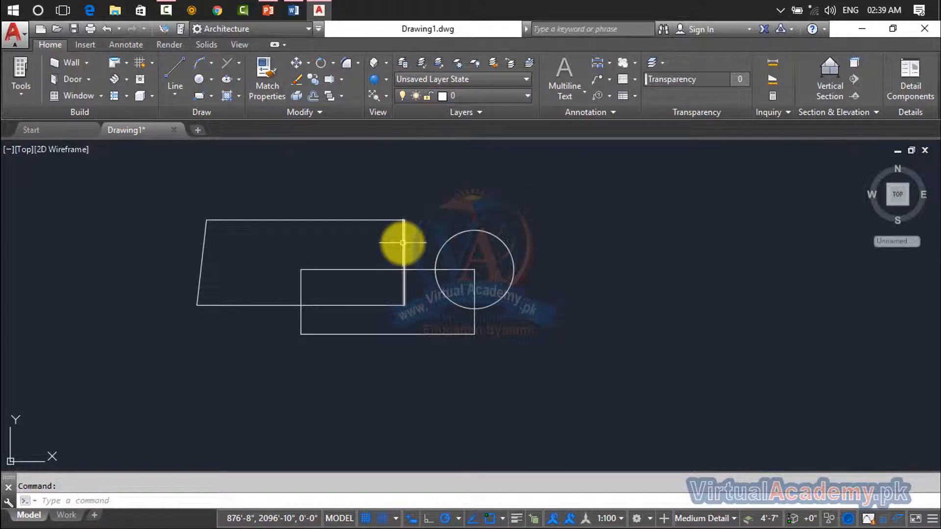
pyautogui.scroll(4, 411, 258)
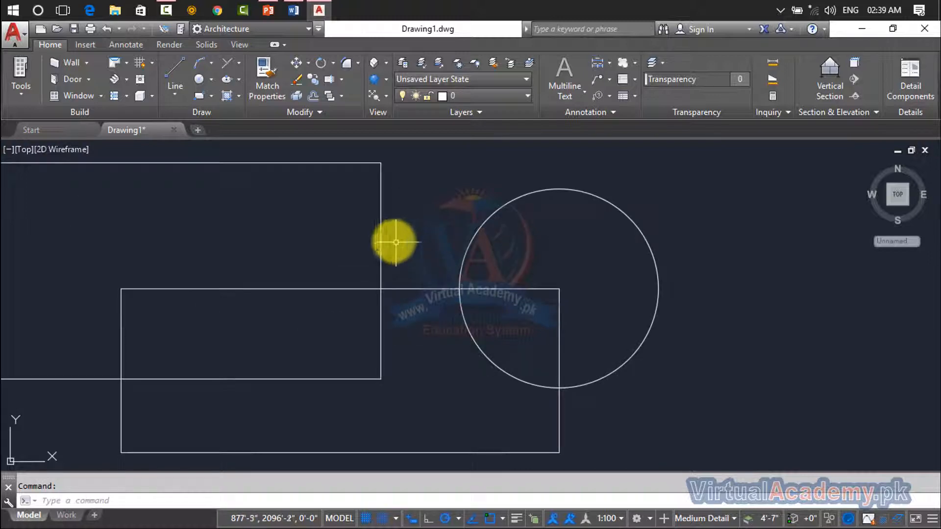
pyautogui.click(332, 162)
pyautogui.scroll(-1, 352, 181)
pyautogui.moveTo(352, 185); pyautogui.dragTo(423, 179, button='middle')
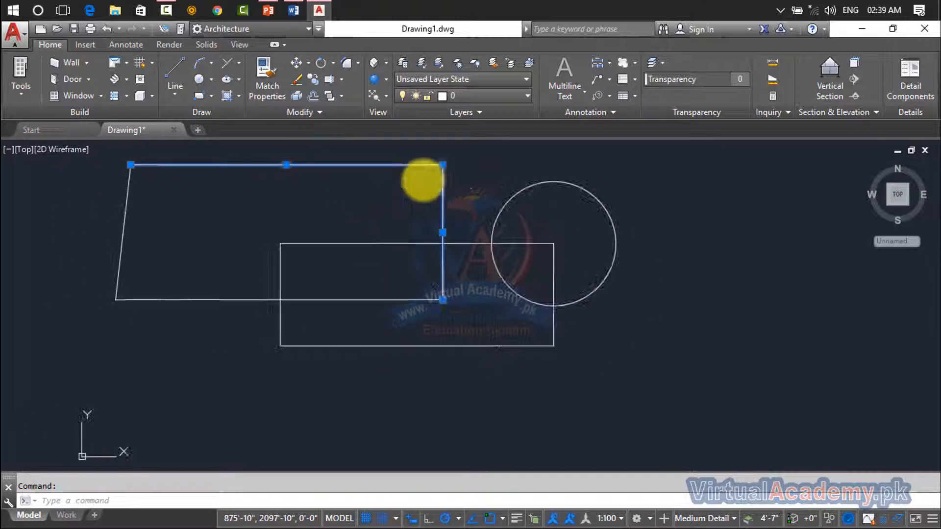
pyautogui.click(447, 96)
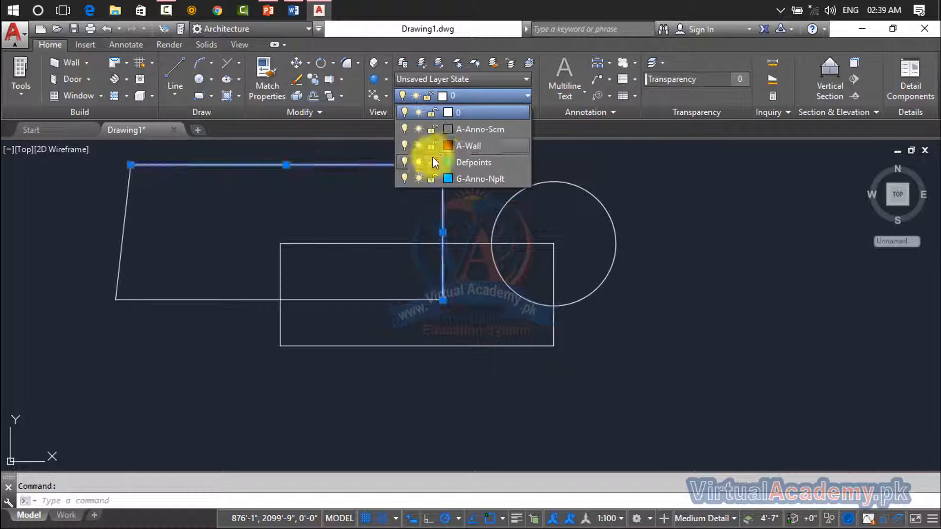
pyautogui.click(466, 145)
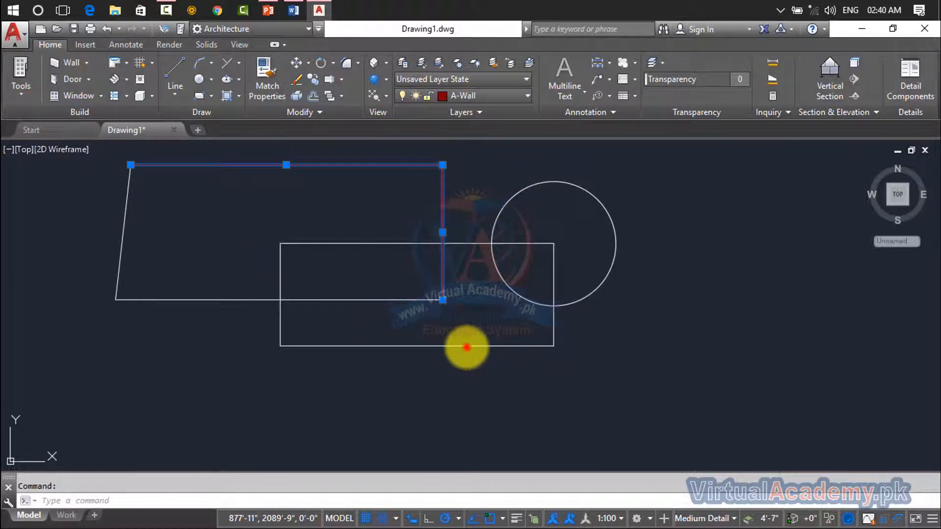
pyautogui.click(465, 346)
pyautogui.click(469, 199)
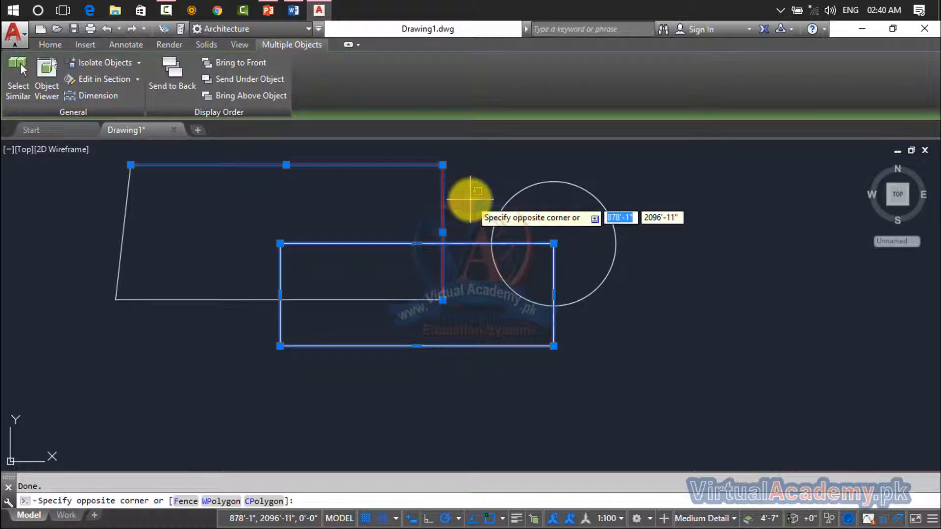
pyautogui.press('Escape')
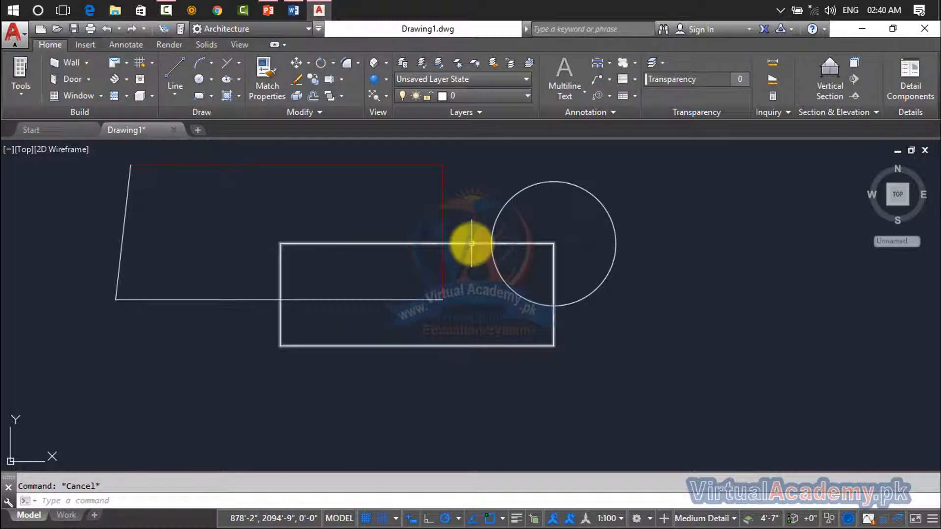
# Create a new layer with its default name in the Layer Properties Manager and check it in the layer list.
pyautogui.click(472, 244)
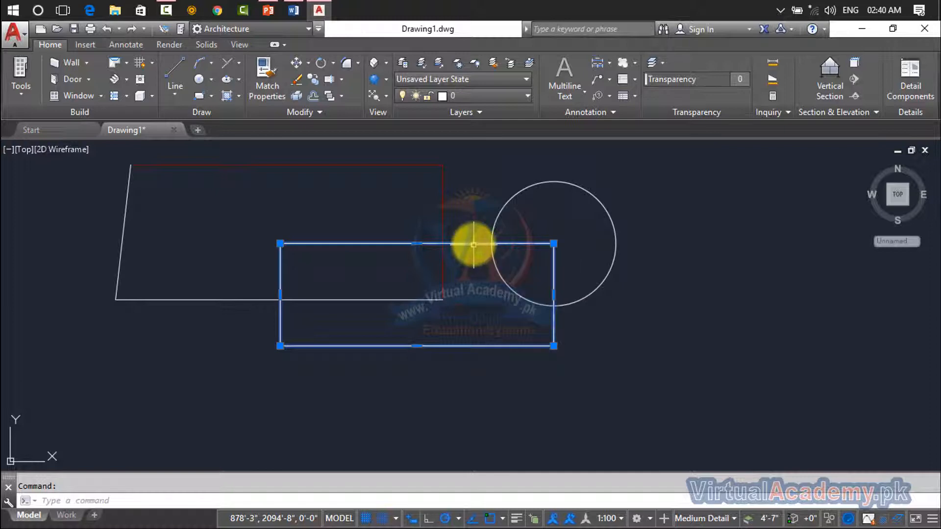
pyautogui.click(472, 113)
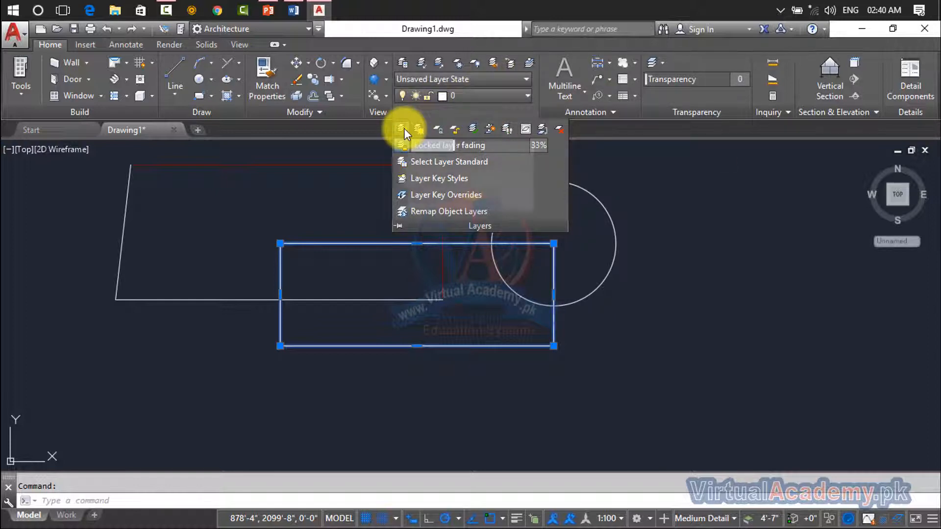
pyautogui.click(481, 98)
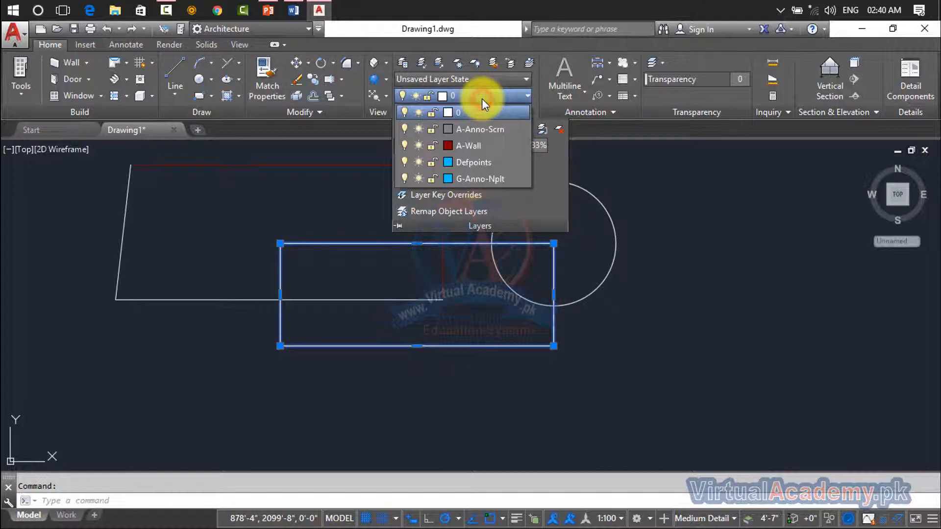
pyautogui.click(481, 98)
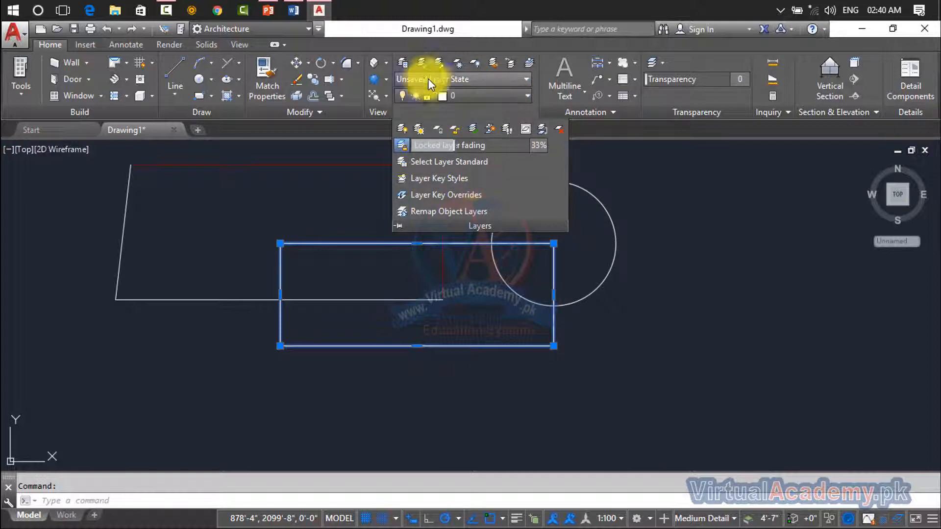
pyautogui.click(407, 64)
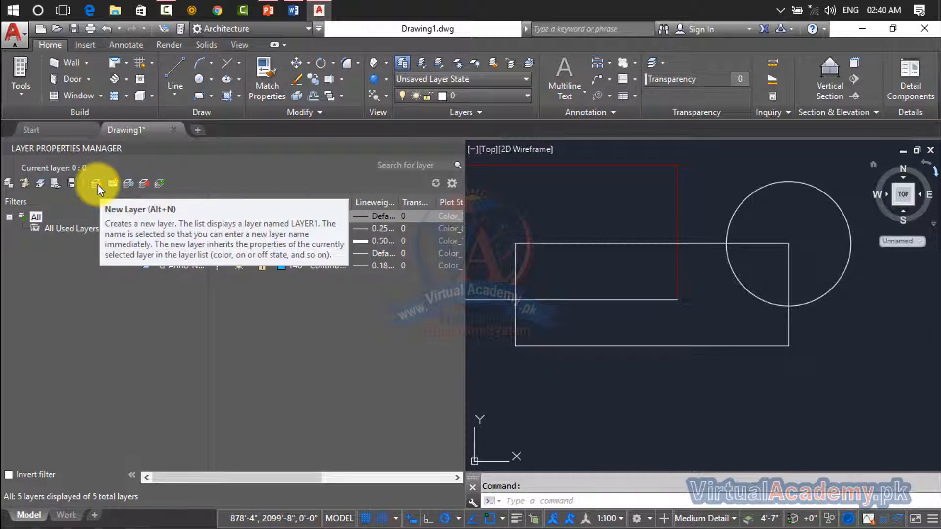
pyautogui.click(471, 116)
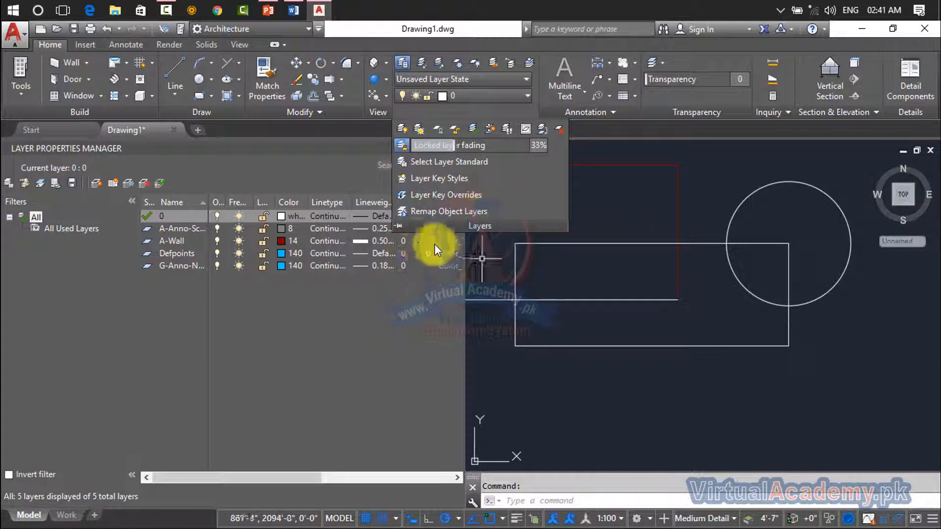
pyautogui.click(100, 183)
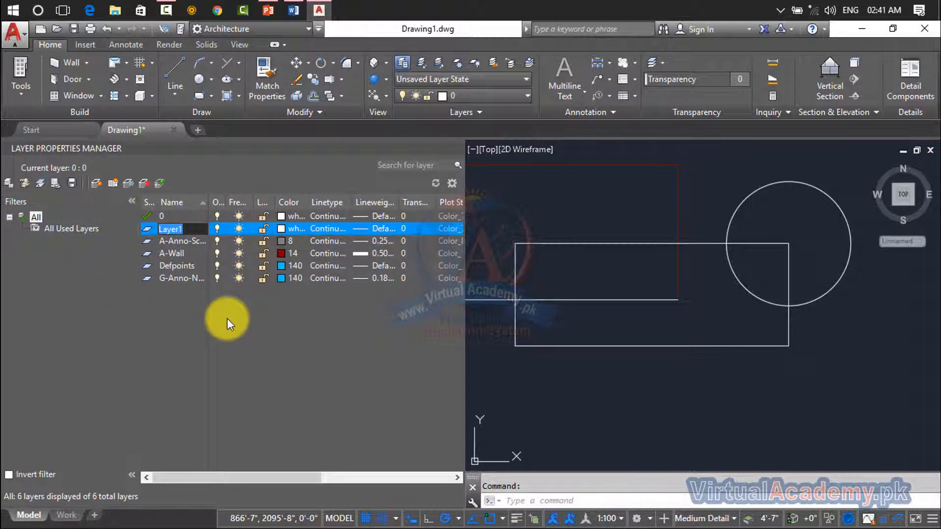
pyautogui.click(470, 101)
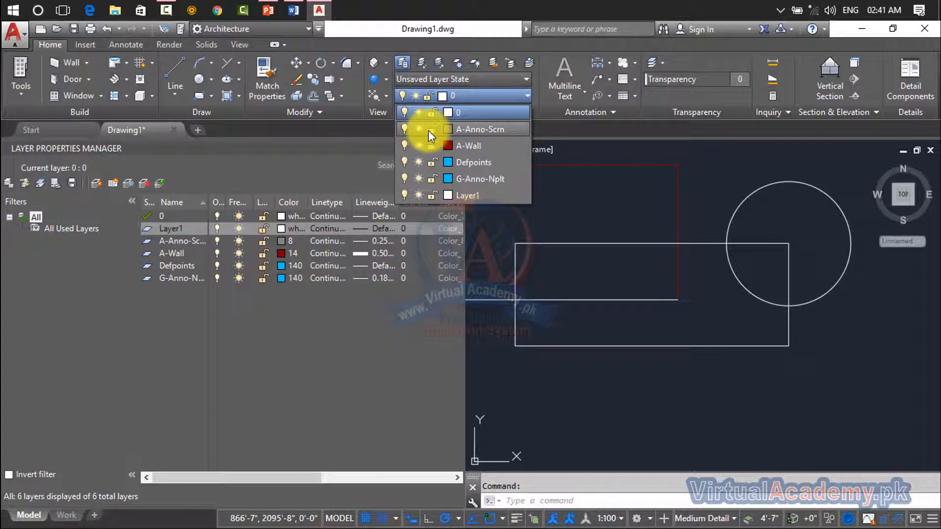
# Make the newly created layer the current layer.
pyautogui.click(182, 231)
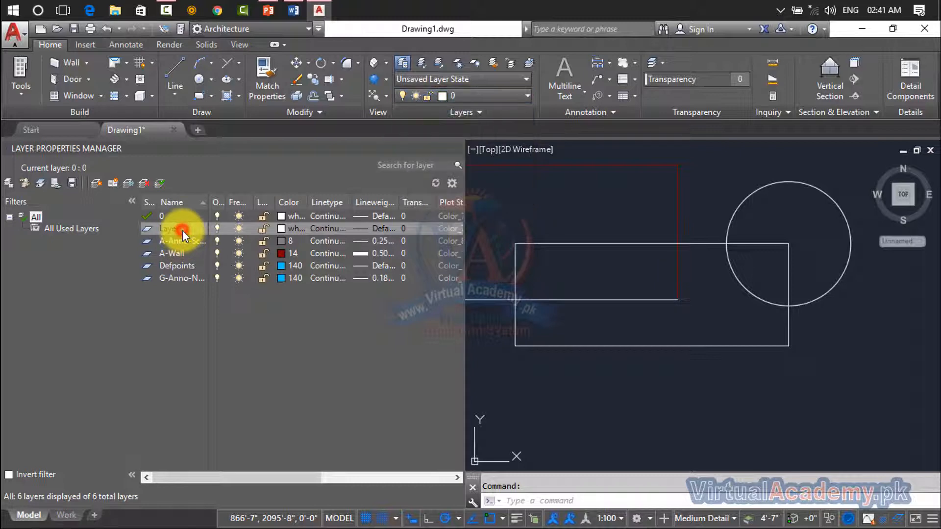
pyautogui.rightClick(178, 230)
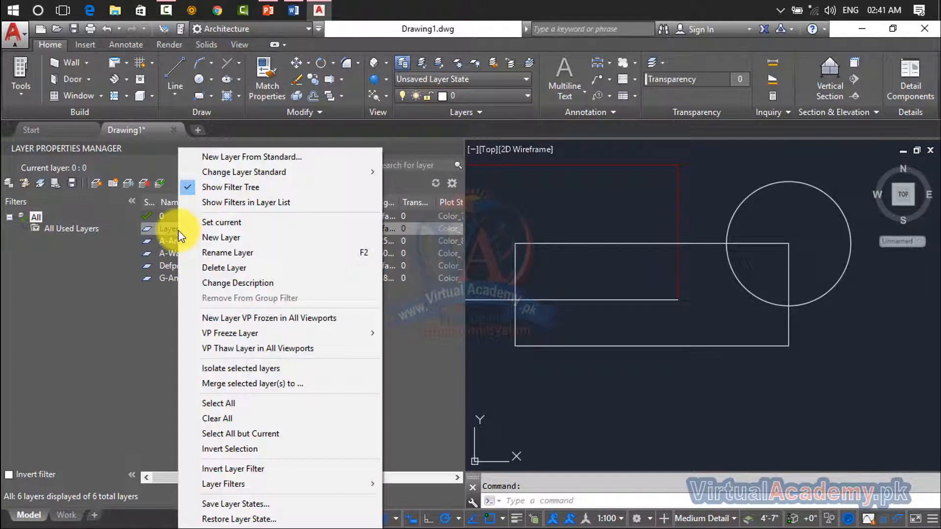
pyautogui.click(205, 220)
# Rename the new current layer as Rec.
pyautogui.doubleClick(183, 229)
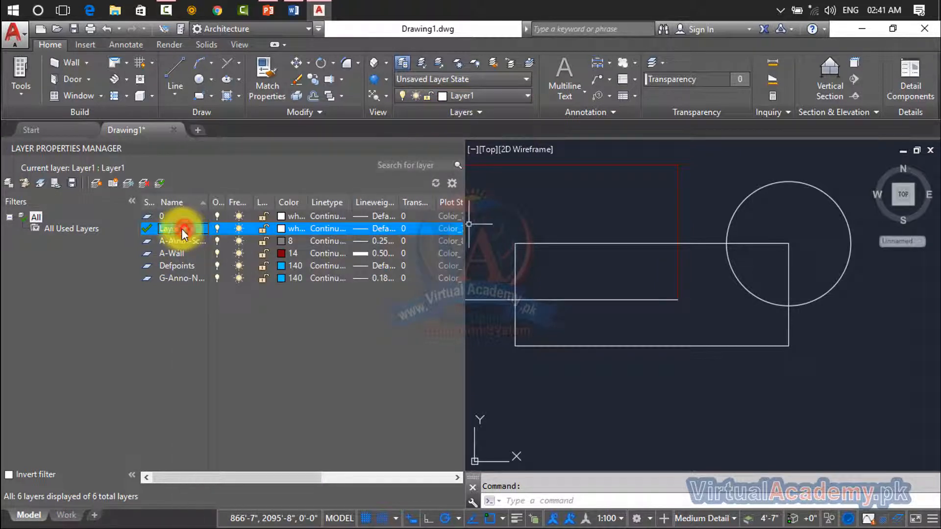
pyautogui.doubleClick(148, 228)
pyautogui.click(175, 229)
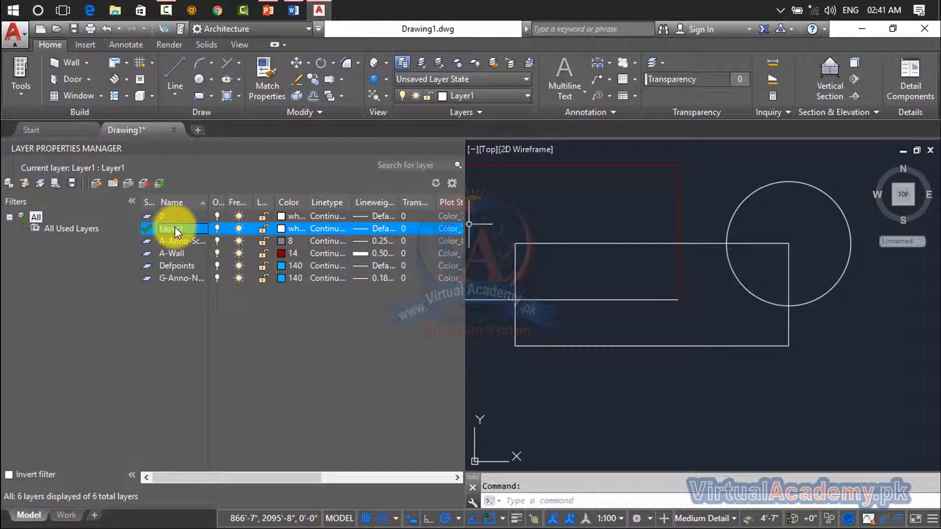
pyautogui.click(148, 228)
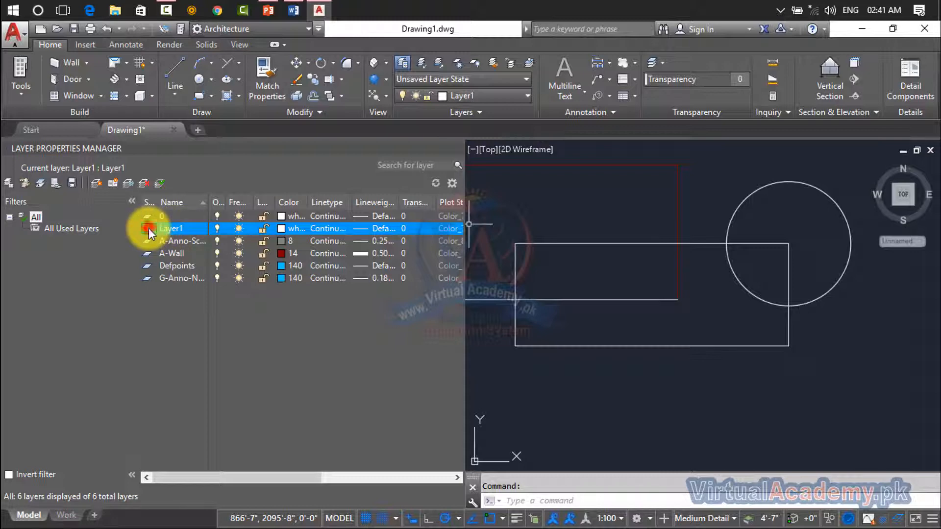
pyautogui.rightClick(160, 230)
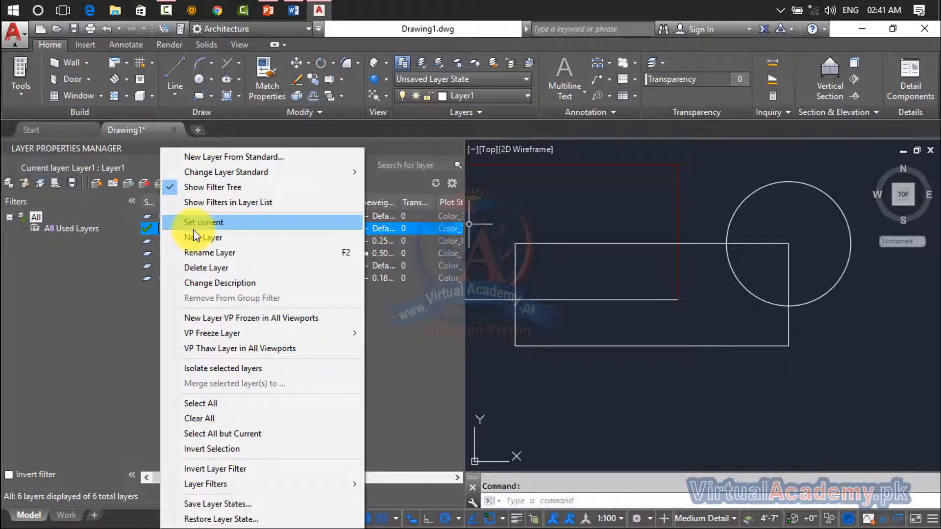
pyautogui.click(196, 250)
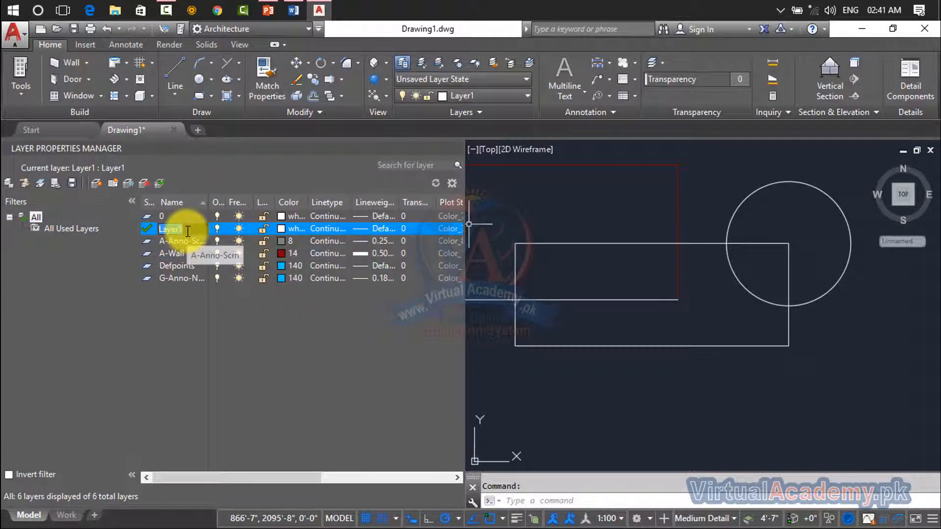
pyautogui.write('E')
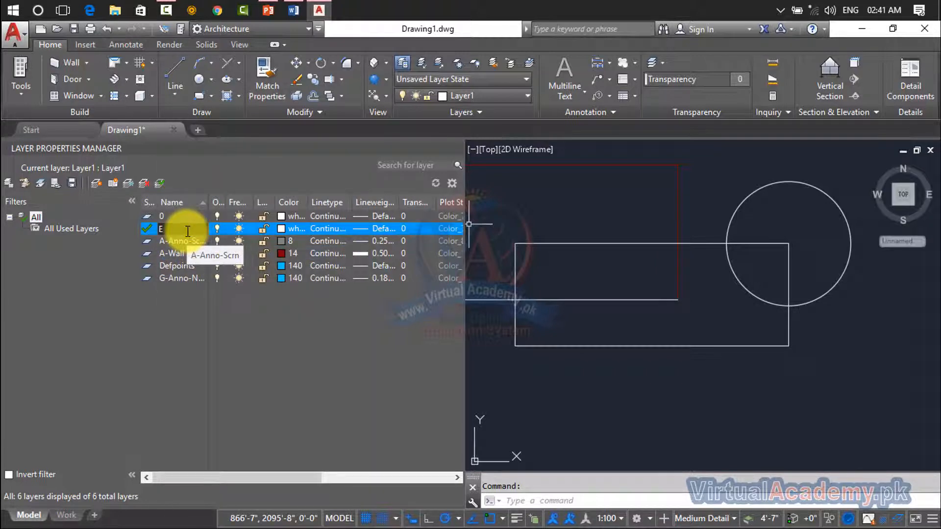
pyautogui.write('r')
pyautogui.write('Rec')
# Close the Layer Properties Manager and set the Rec layer's color to index color 22.
pyautogui.click(281, 229)
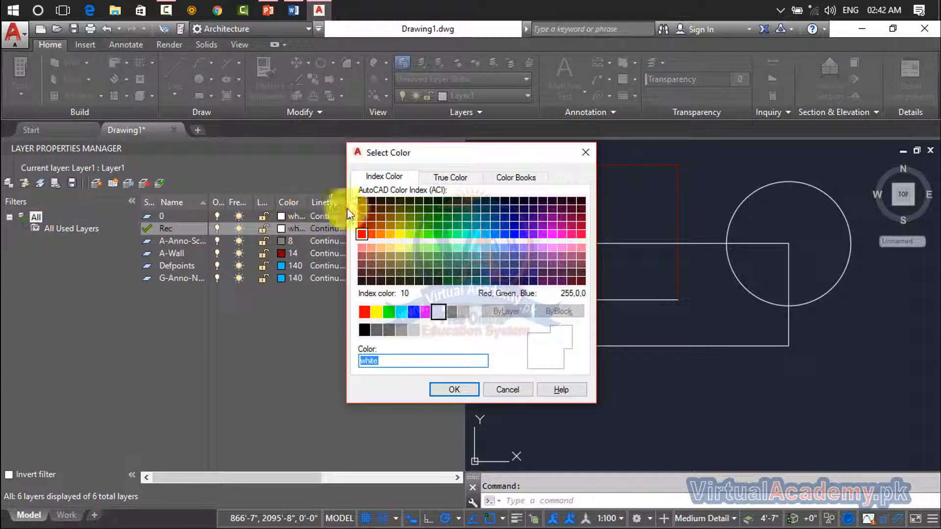
pyautogui.click(586, 152)
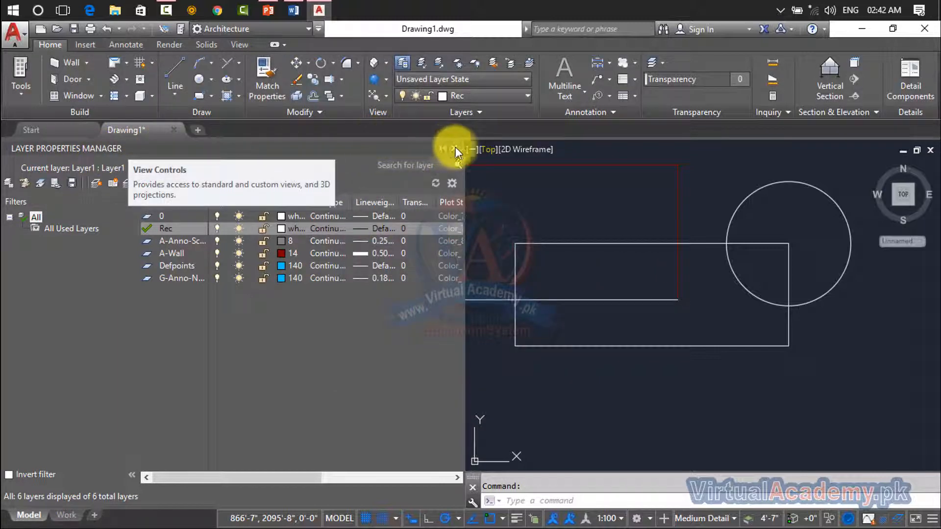
pyautogui.click(457, 146)
pyautogui.click(464, 98)
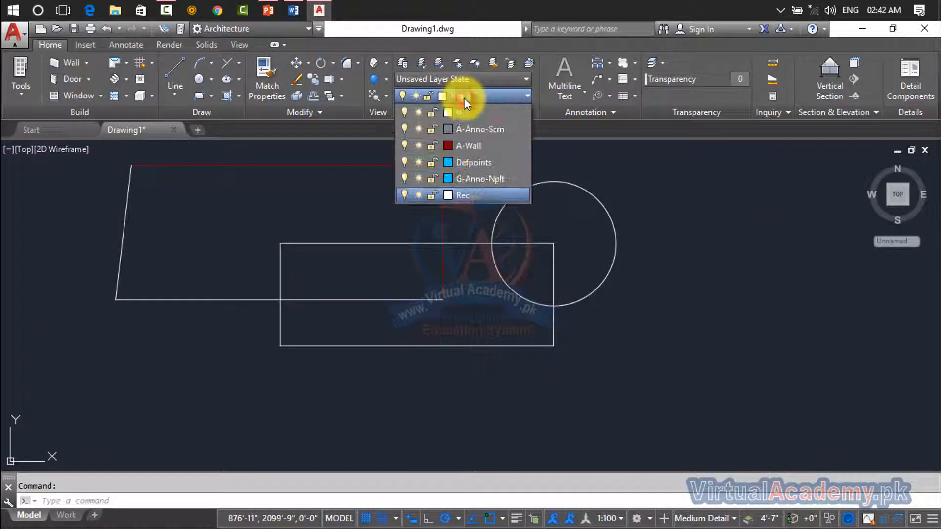
pyautogui.click(446, 195)
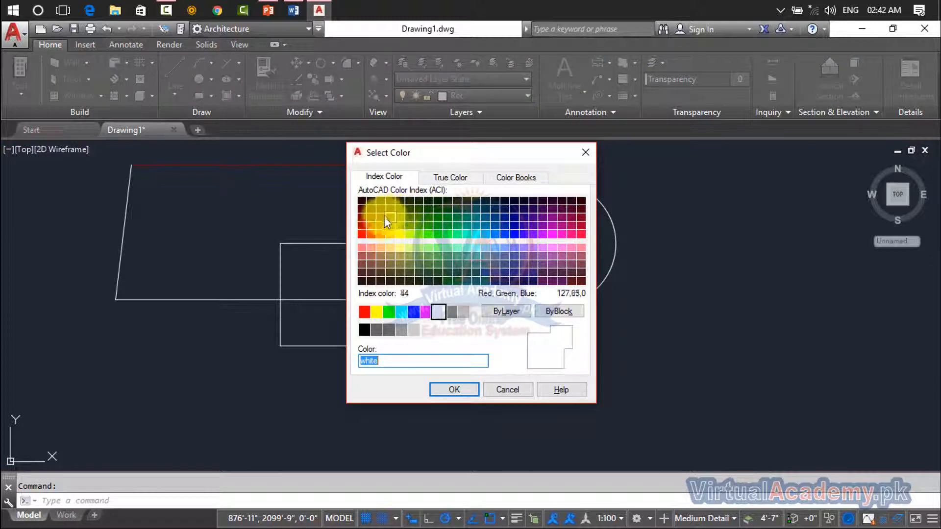
pyautogui.click(371, 224)
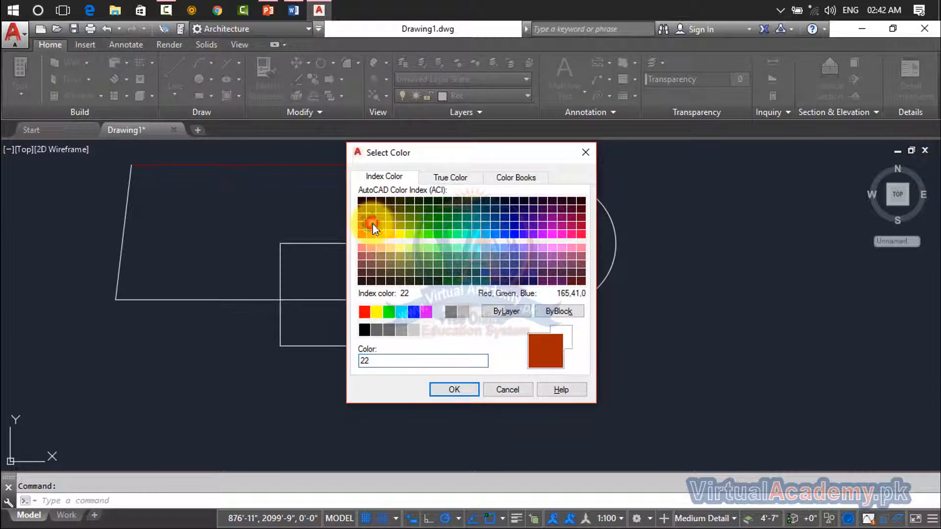
pyautogui.click(454, 389)
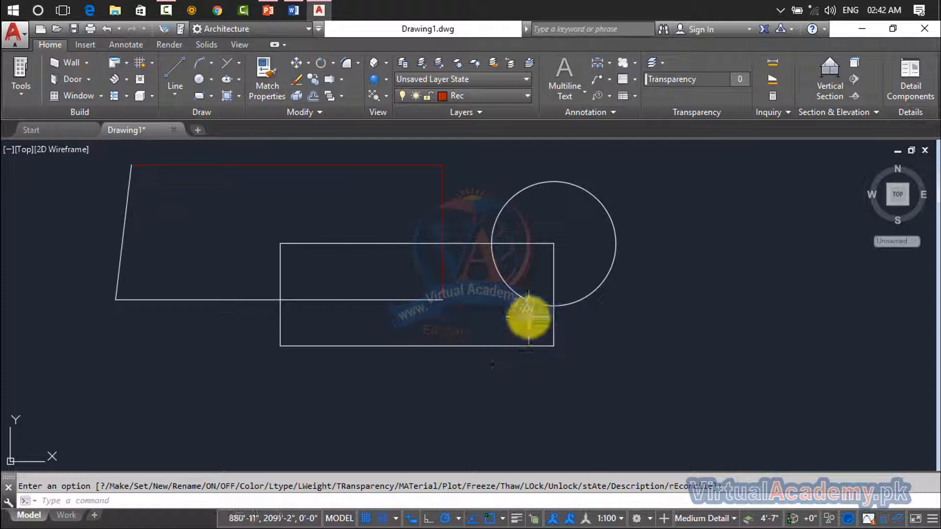
pyautogui.click(463, 101)
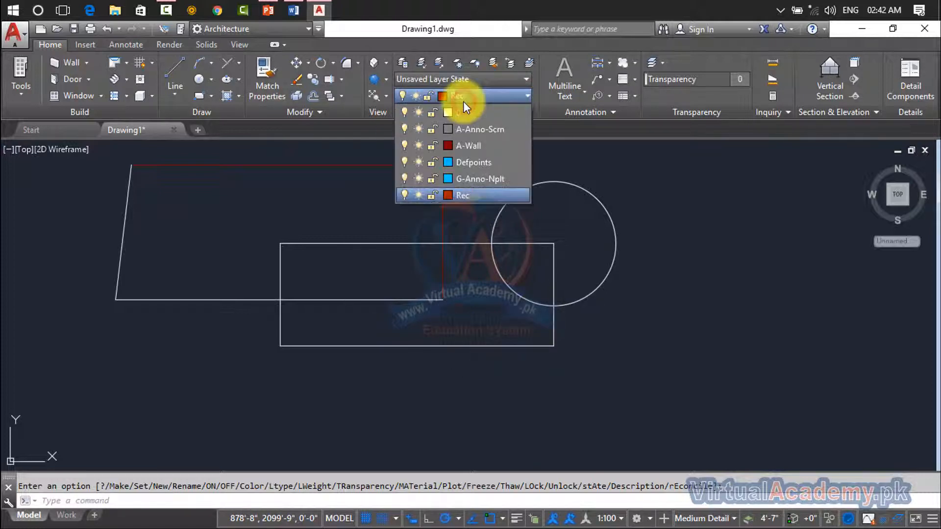
# Open the Layer Properties Manager, widen it, and load the ZIGZAG linetype from acad.lin through the Rec layer's linetype setting.
pyautogui.click(404, 63)
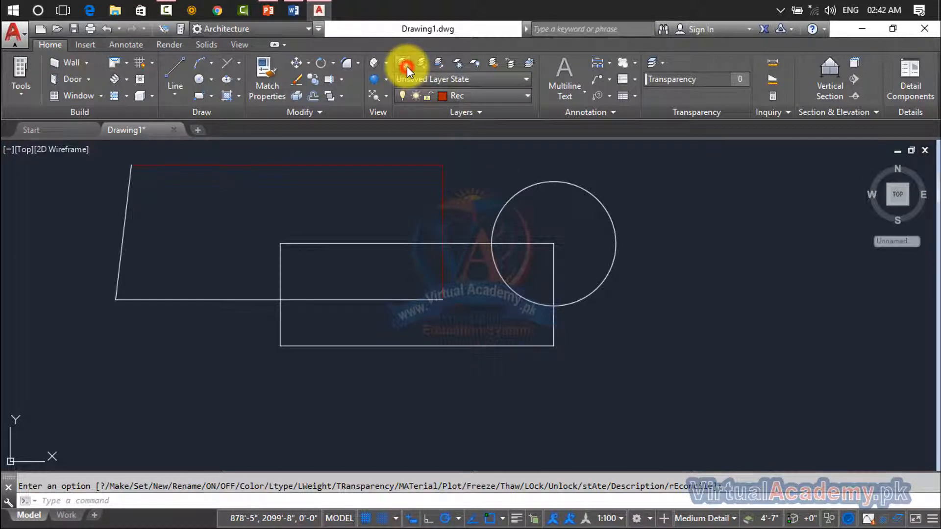
pyautogui.moveTo(470, 181)
pyautogui.mouseDown()
pyautogui.moveTo(536, 179)
pyautogui.moveTo(461, 145)
pyautogui.moveTo(695, 161)
pyautogui.mouseUp()
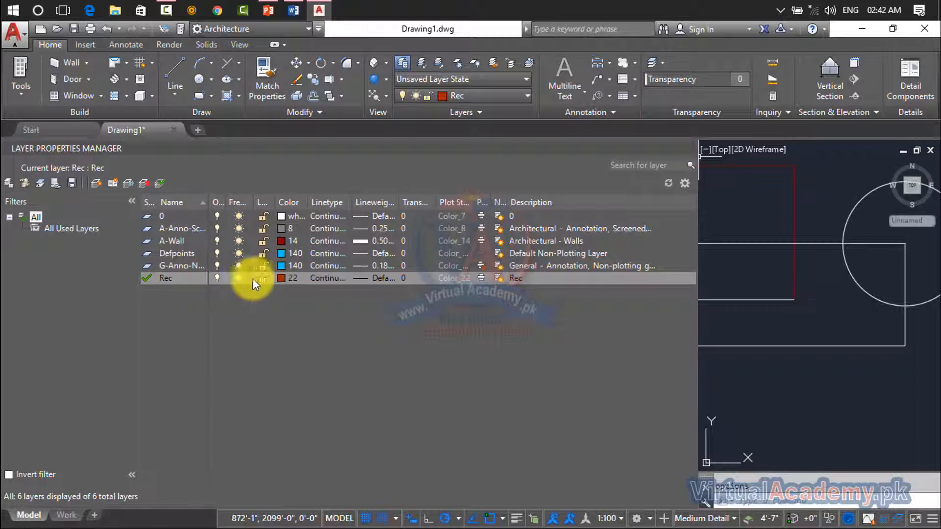
pyautogui.click(324, 276)
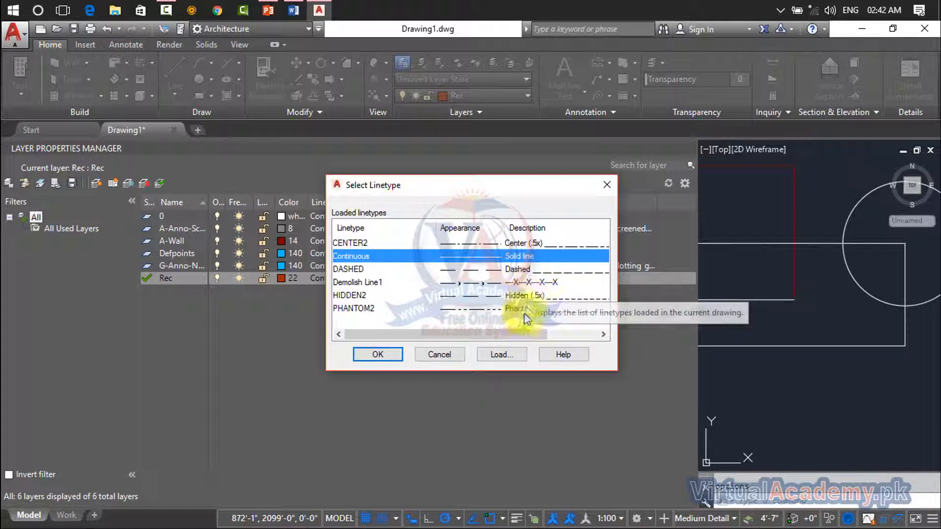
pyautogui.hscroll(1, 523, 326)
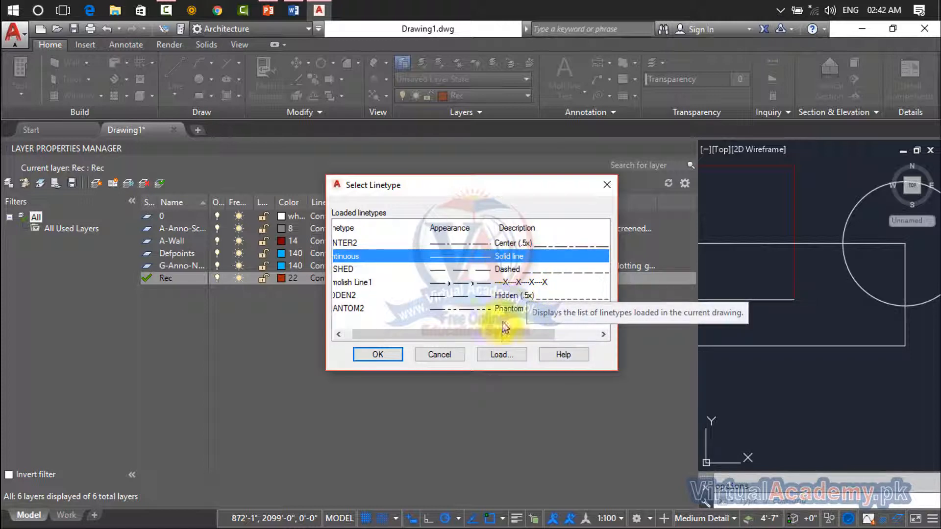
pyautogui.click(493, 356)
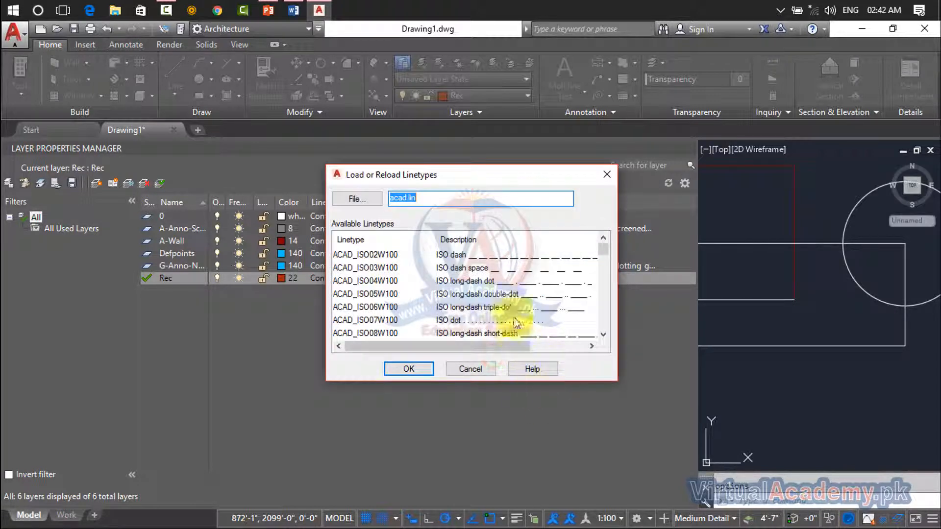
pyautogui.scroll(-10, 508, 297)
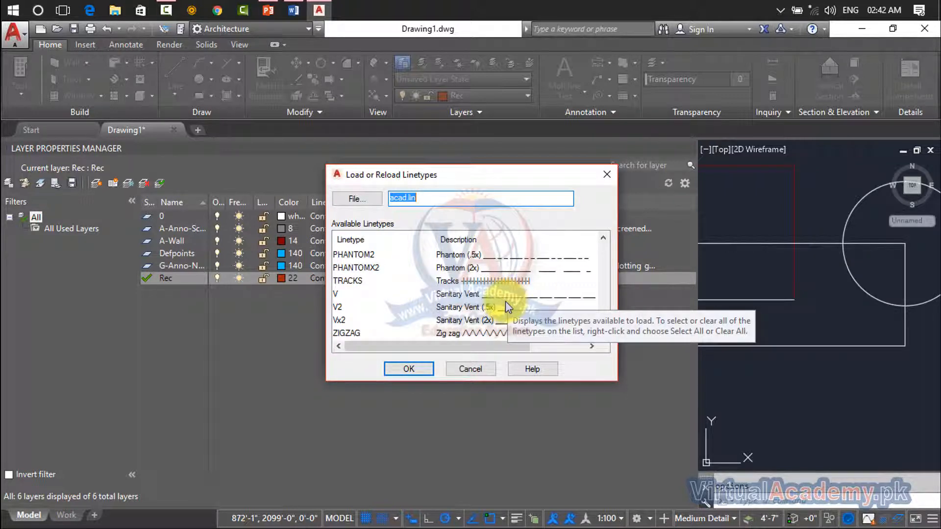
pyautogui.click(479, 282)
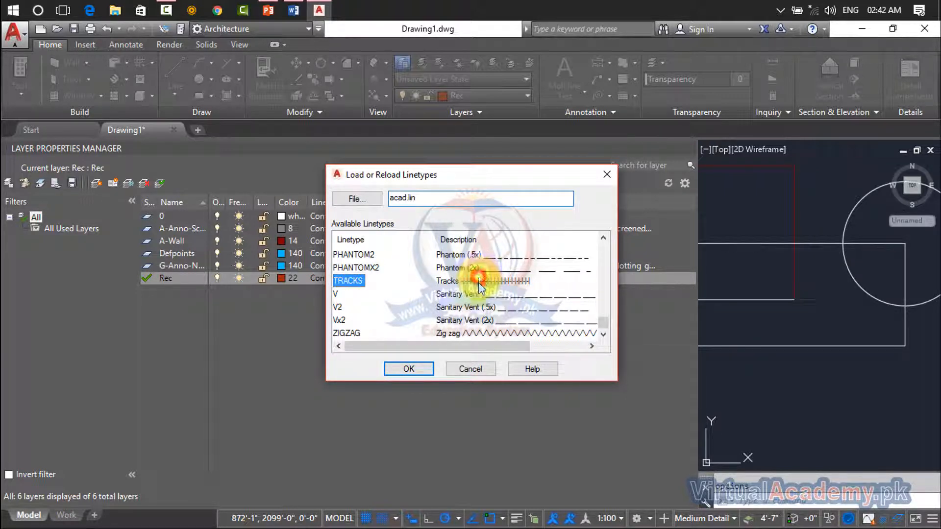
pyautogui.click(475, 333)
pyautogui.click(427, 372)
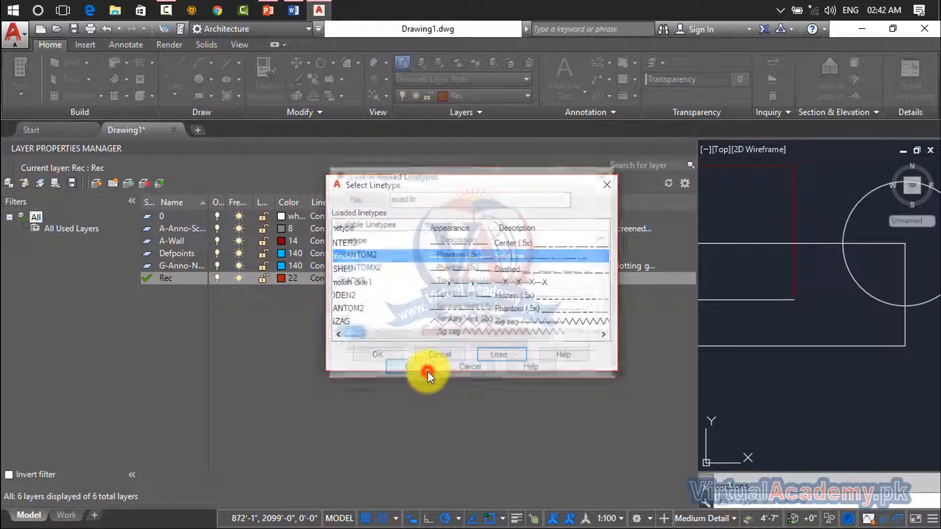
pyautogui.click(376, 355)
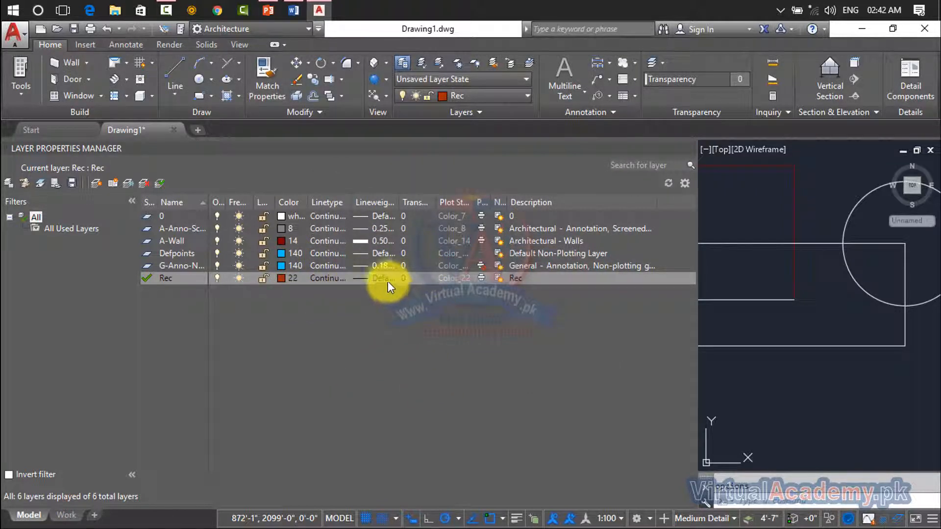
# Set the Rec layer's lineweight to 0.50 mm.
pyautogui.click(386, 280)
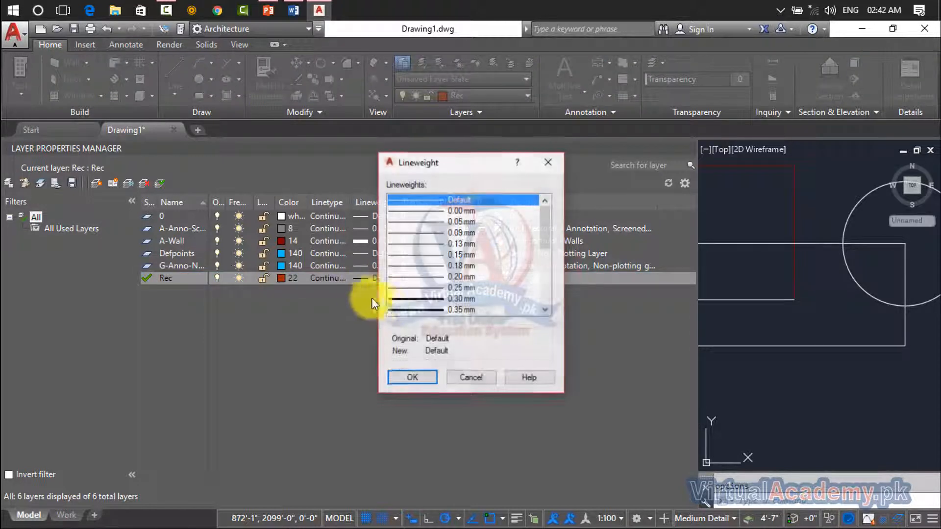
pyautogui.click(548, 162)
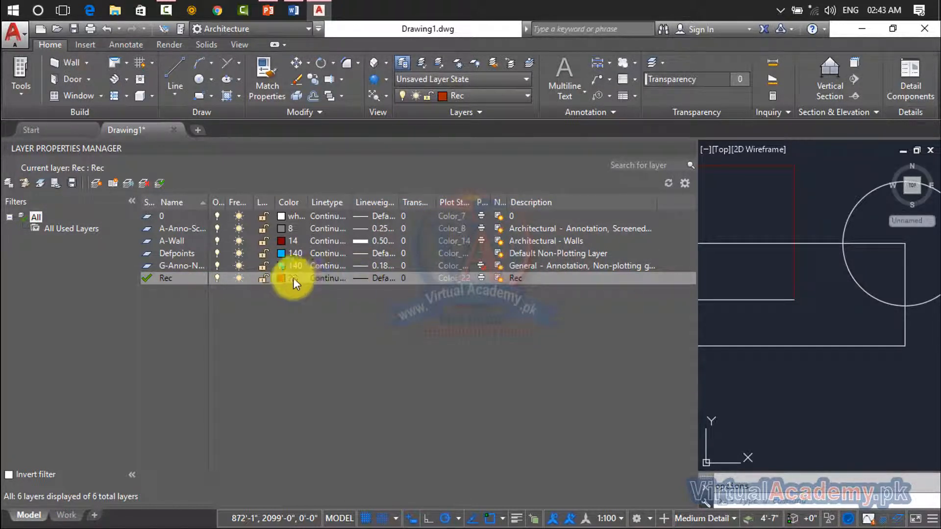
pyautogui.click(357, 278)
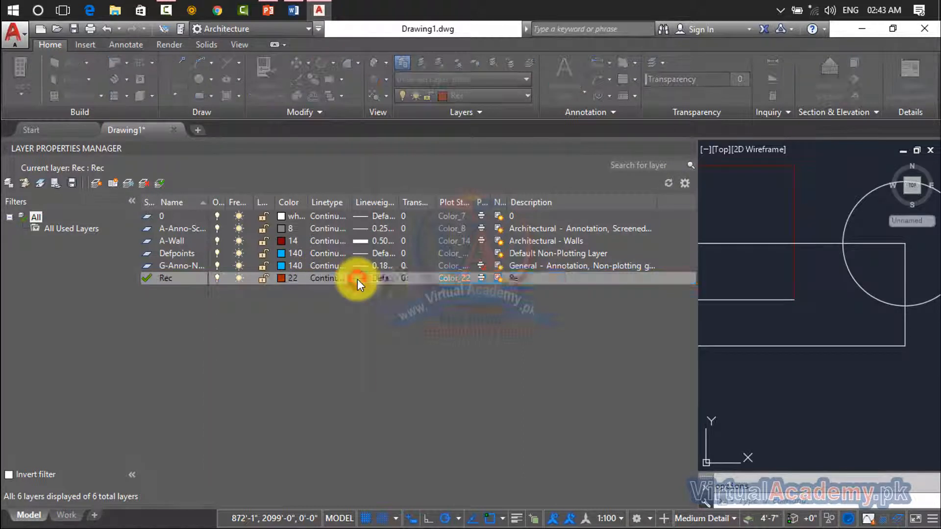
pyautogui.scroll(-5, 429, 243)
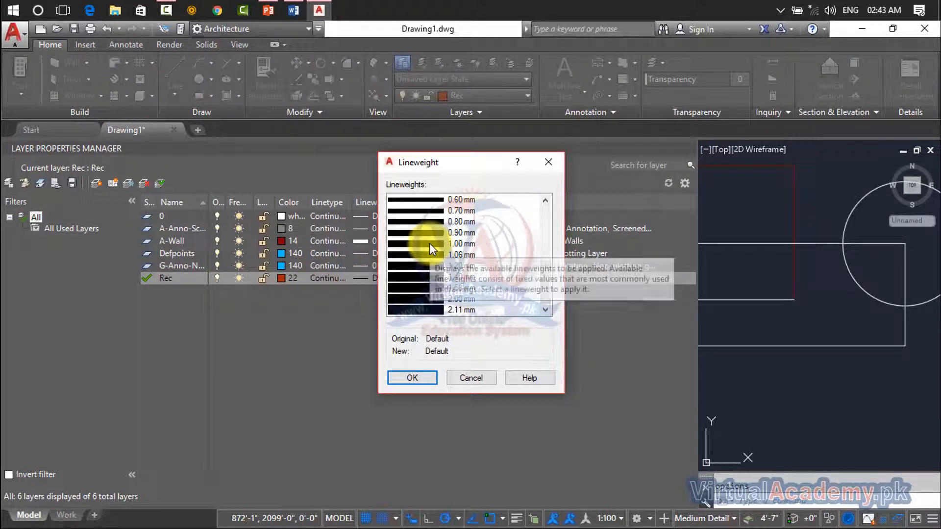
pyautogui.scroll(4, 430, 244)
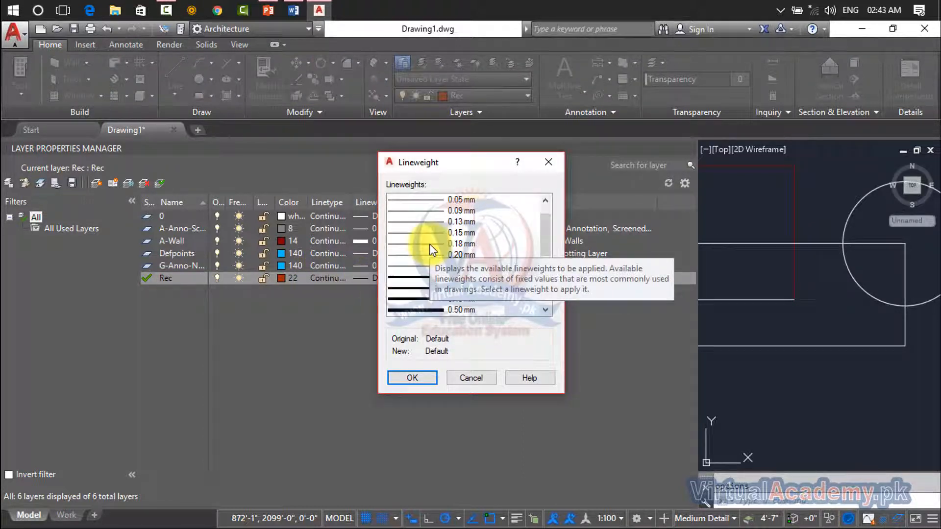
pyautogui.click(421, 308)
pyautogui.click(414, 378)
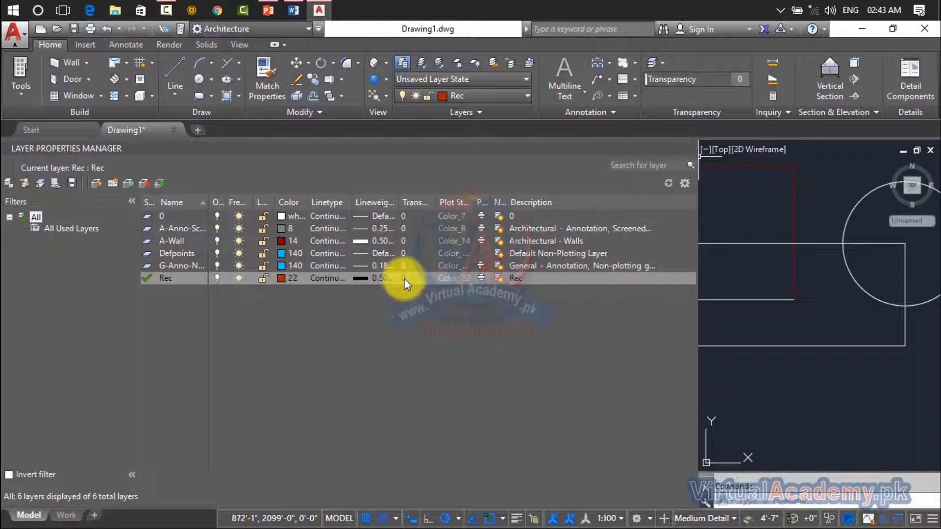
# Assign the loaded ZIGZAG linetype to the Rec layer.
pyautogui.click(318, 278)
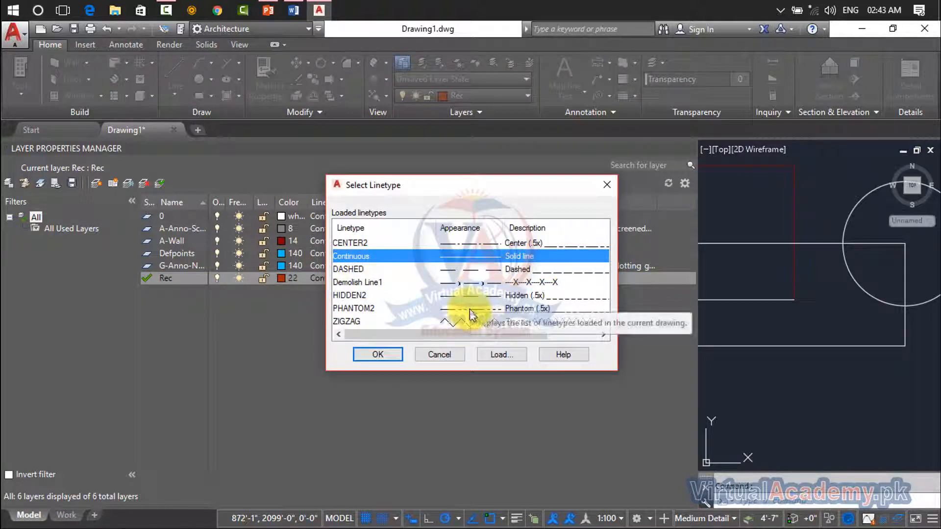
pyautogui.click(481, 323)
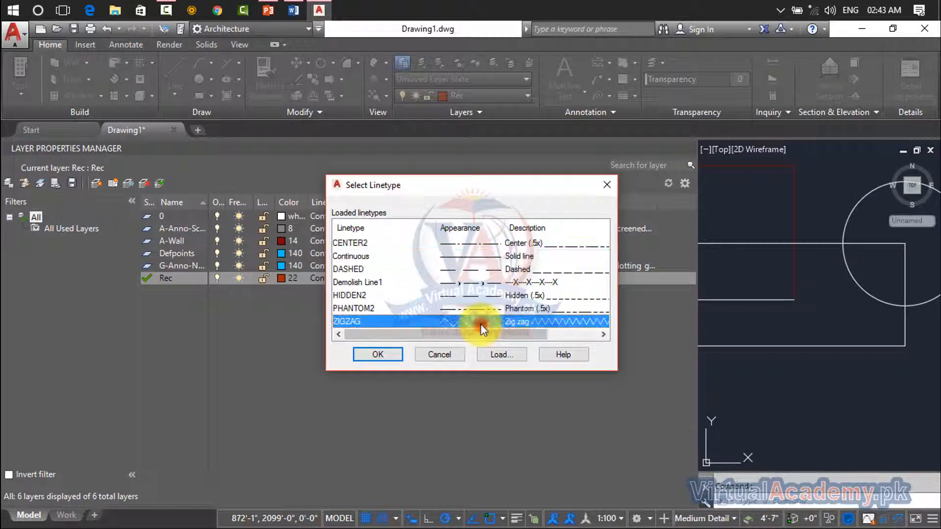
pyautogui.click(383, 352)
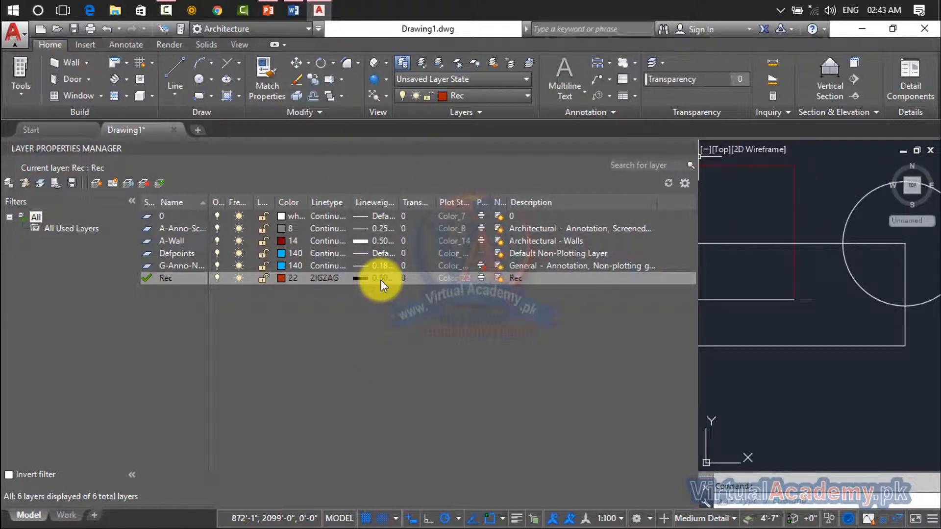
# Look through the transparency values available for the Rec layer without applying a change.
pyautogui.click(424, 279)
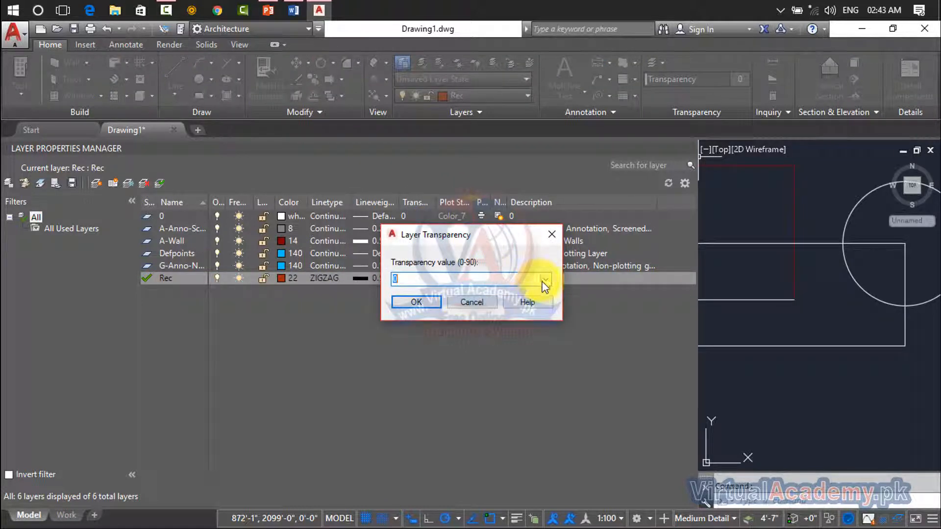
pyautogui.click(544, 280)
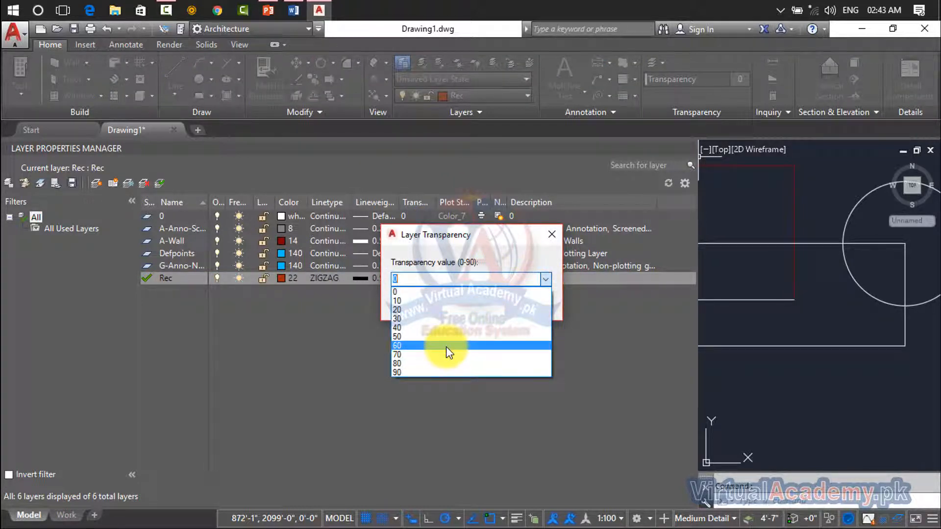
pyautogui.click(445, 289)
pyautogui.click(552, 234)
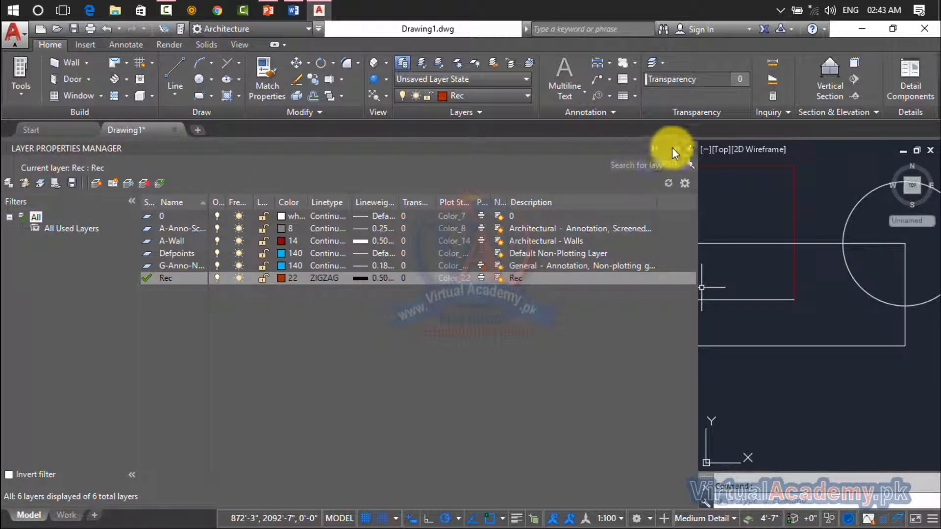
# Close the Layer Properties Manager, move the rectangle that overlaps the circle to the Rec layer, and clear the selection.
pyautogui.click(691, 147)
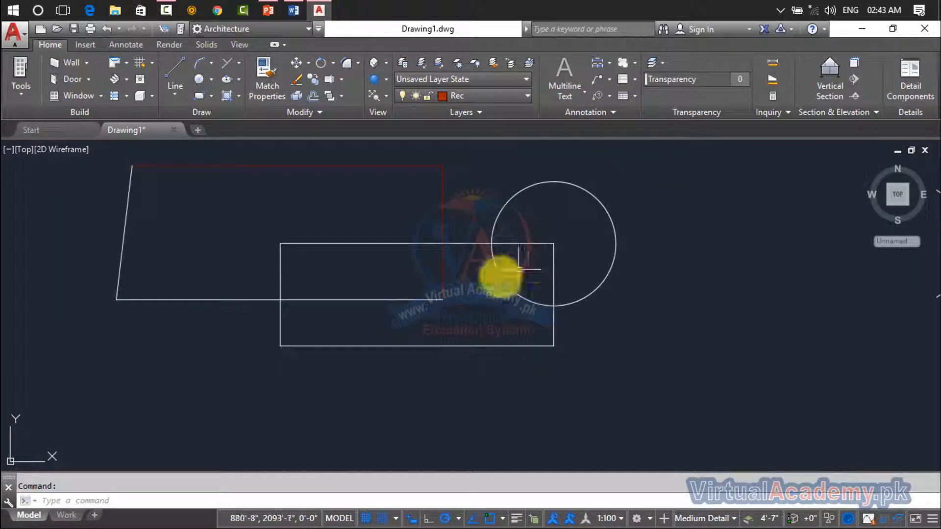
pyautogui.click(478, 244)
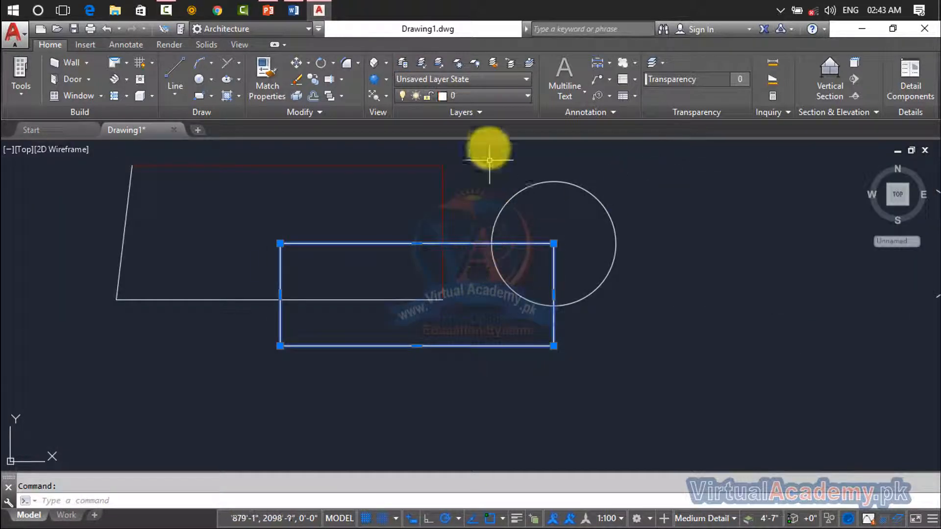
pyautogui.click(486, 100)
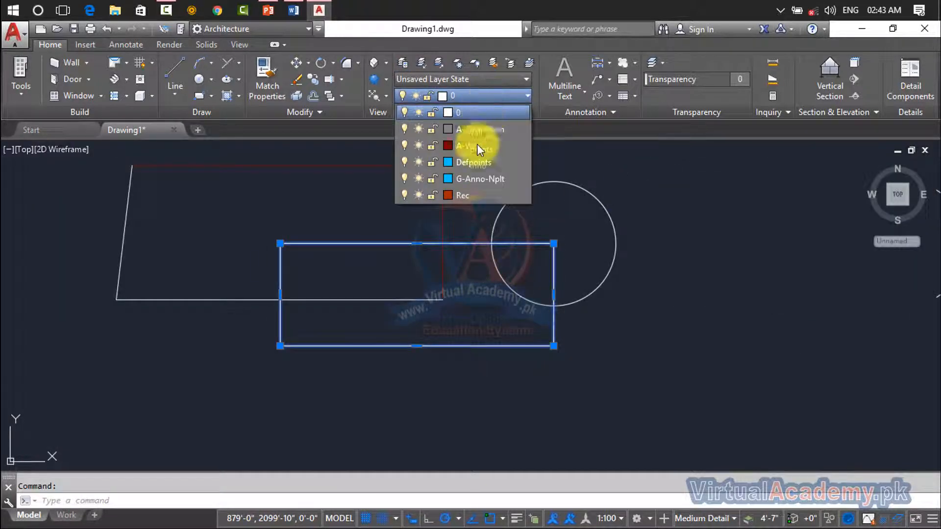
pyautogui.click(466, 194)
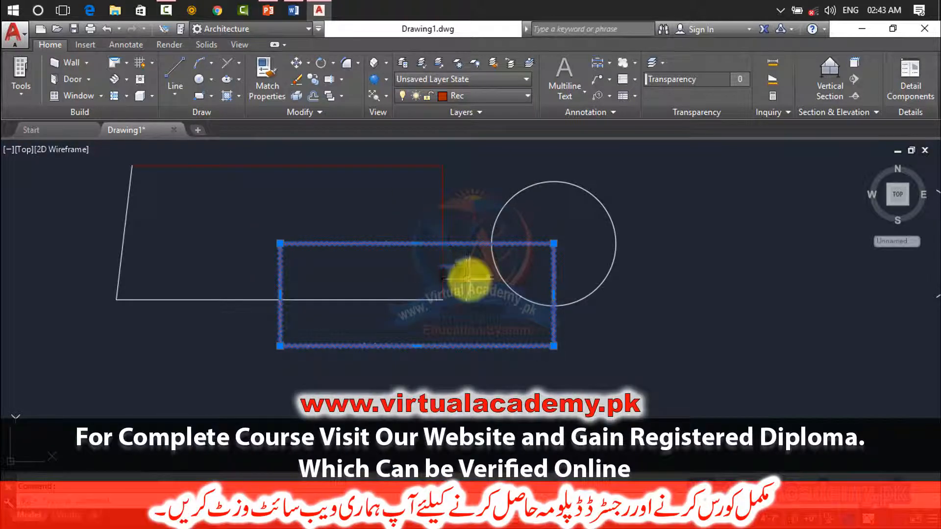
pyautogui.click(466, 186)
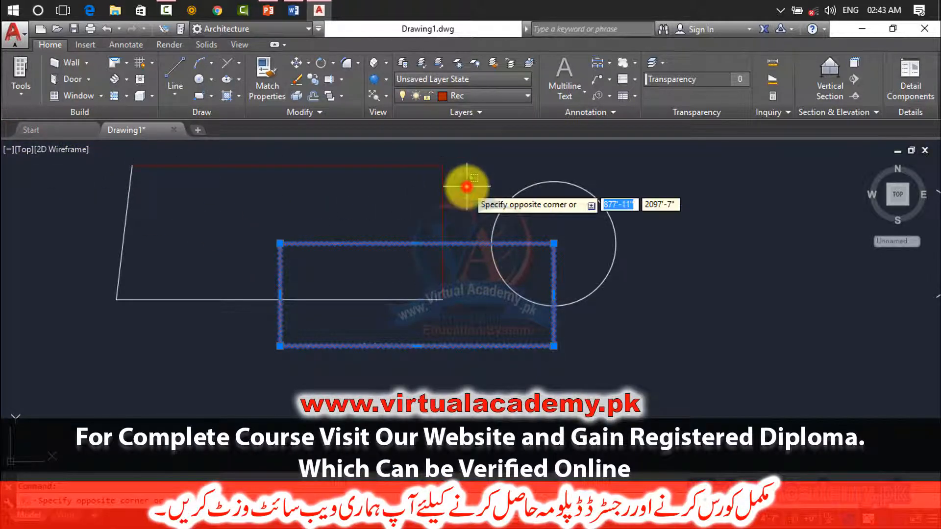
pyautogui.press('Escape')
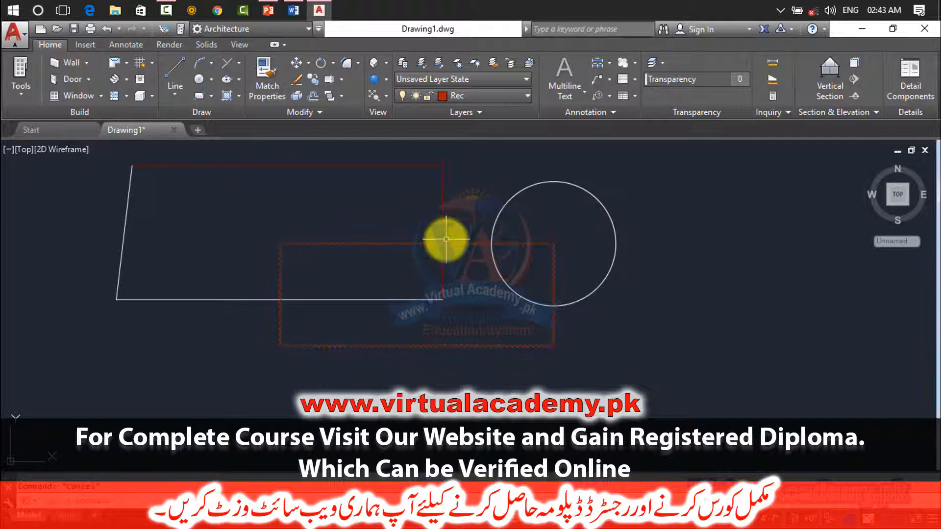
# Inspect the upper edge of the rectangle up close and check which layer it is on.
pyautogui.scroll(5, 428, 240)
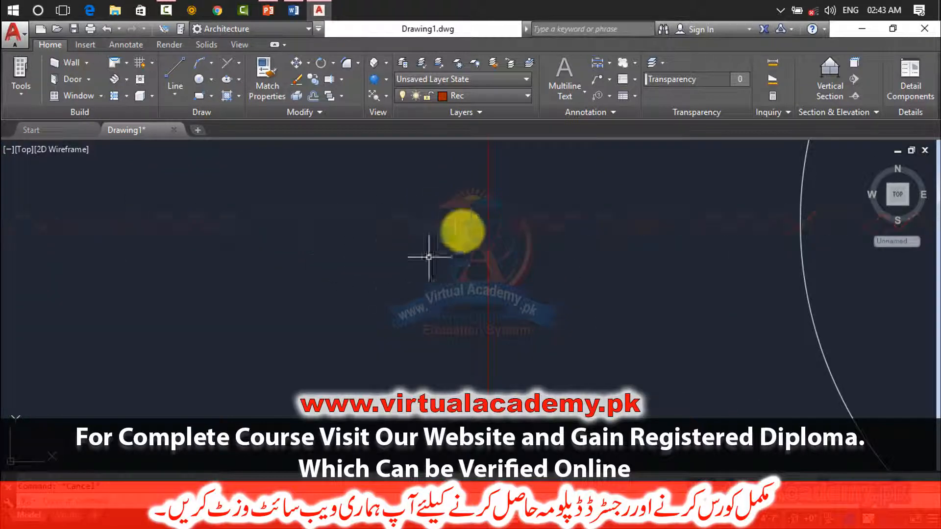
pyautogui.click(444, 218)
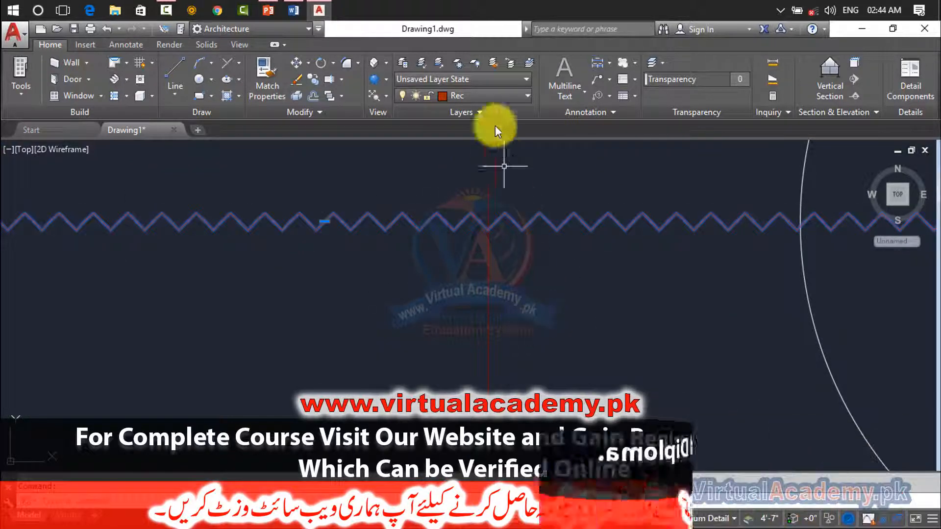
pyautogui.click(492, 99)
pyautogui.click(491, 98)
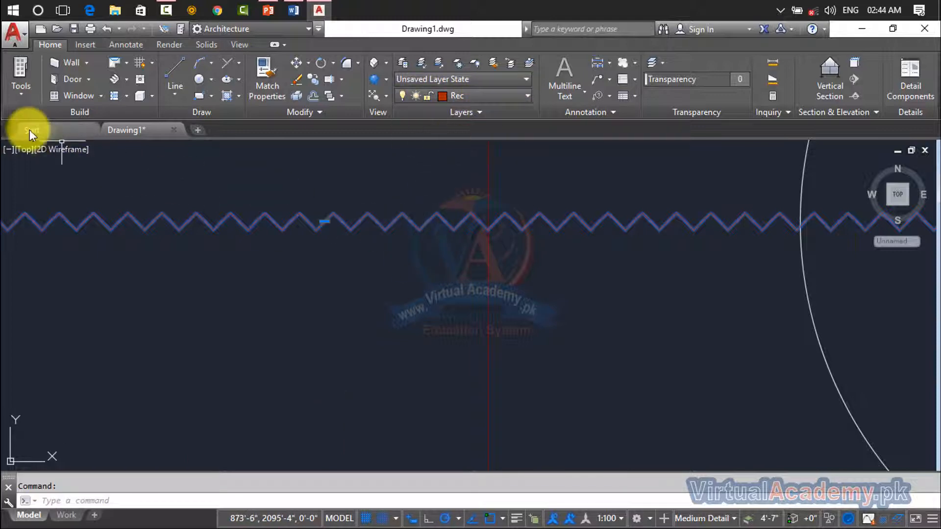
# Set the Rec layer's lineweight to 1.20 mm in the Layer Properties Manager and close the manager.
pyautogui.click(401, 62)
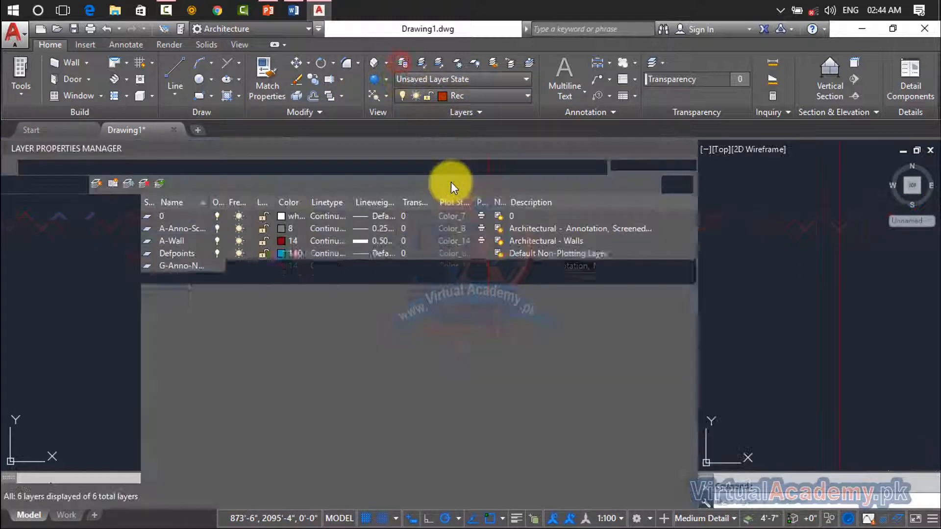
pyautogui.click(375, 280)
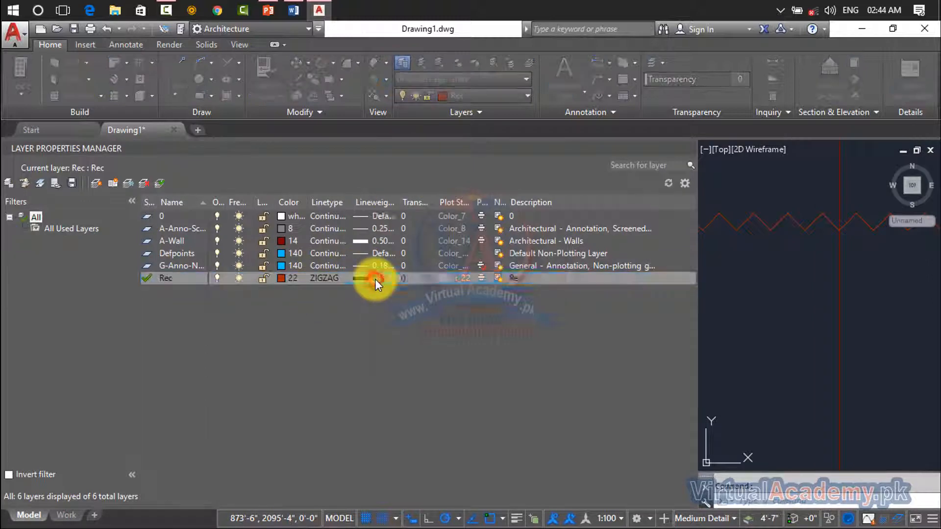
pyautogui.scroll(-3, 431, 299)
pyautogui.scroll(-1, 431, 284)
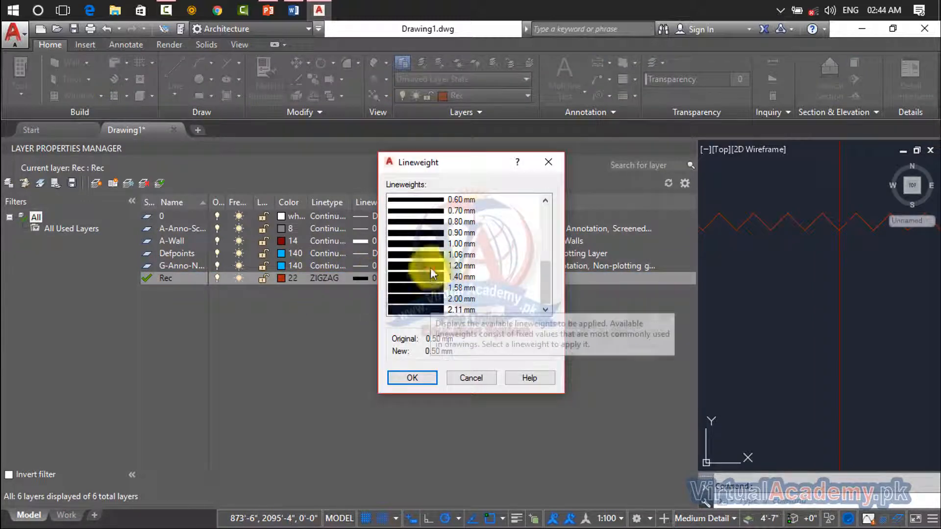
pyautogui.click(430, 267)
pyautogui.click(415, 378)
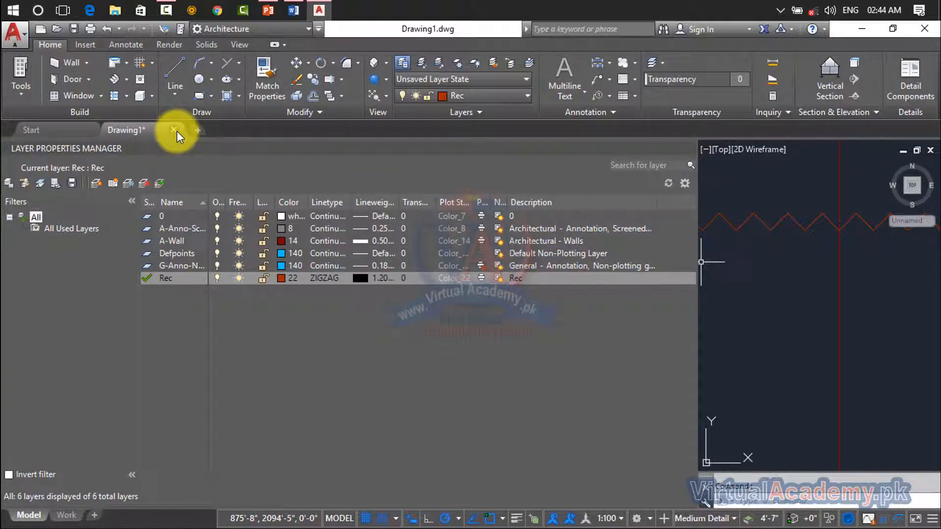
pyautogui.click(689, 150)
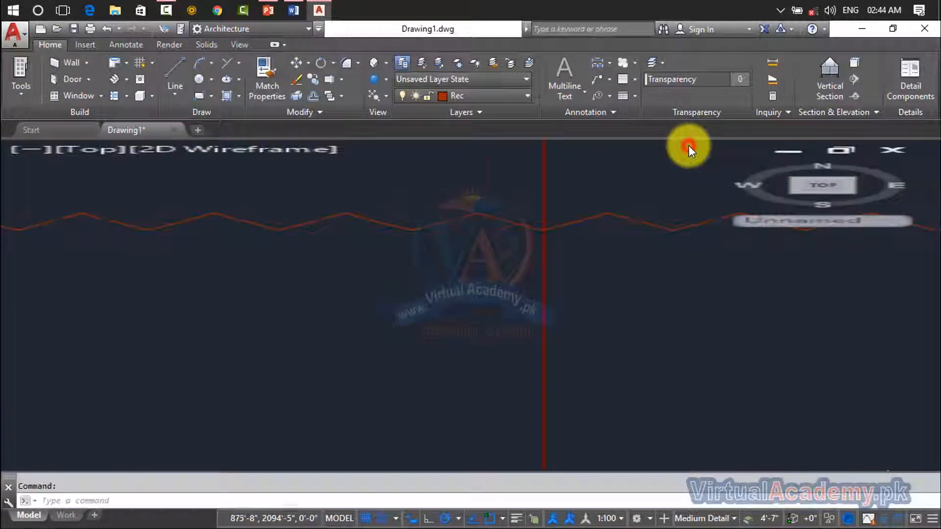
# Isolate the layer of the rectangle that overlaps the circle, and restore the hidden layers.
pyautogui.scroll(-3, 534, 240)
pyautogui.click(535, 240)
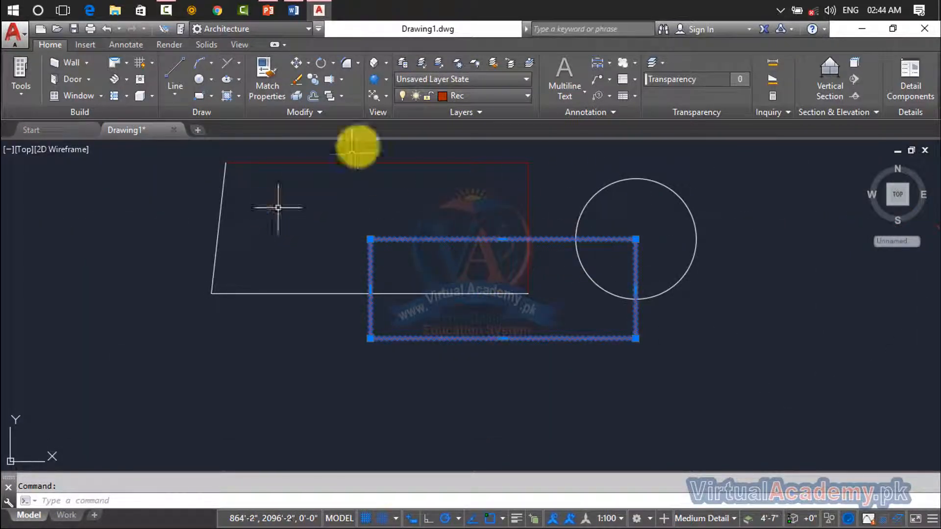
pyautogui.click(474, 96)
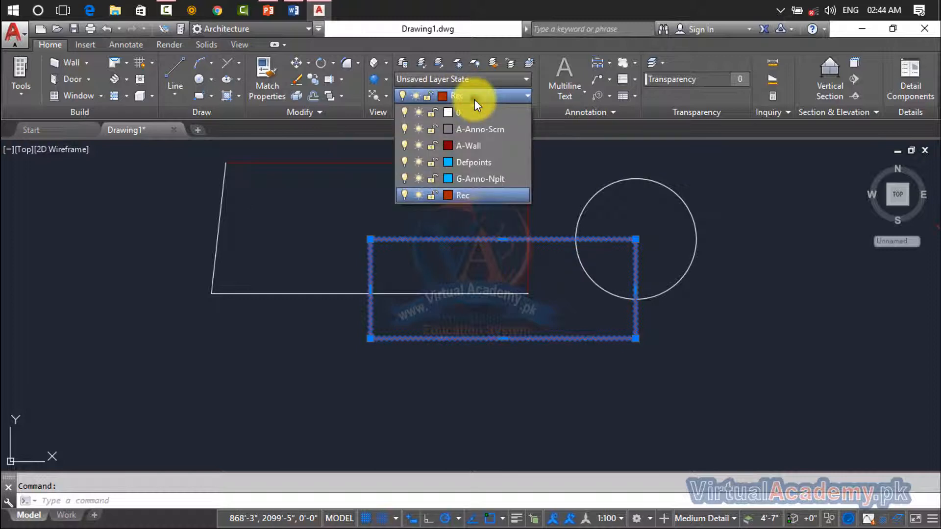
pyautogui.click(475, 99)
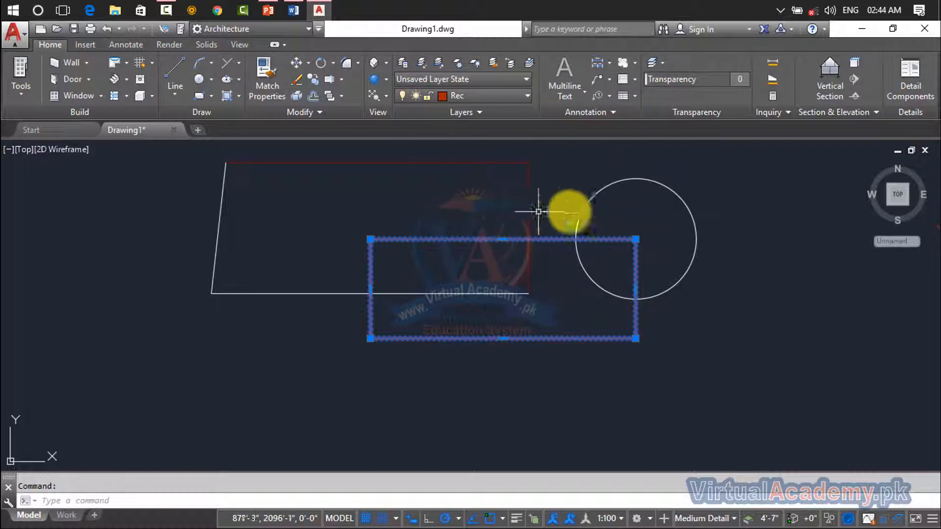
pyautogui.click(423, 63)
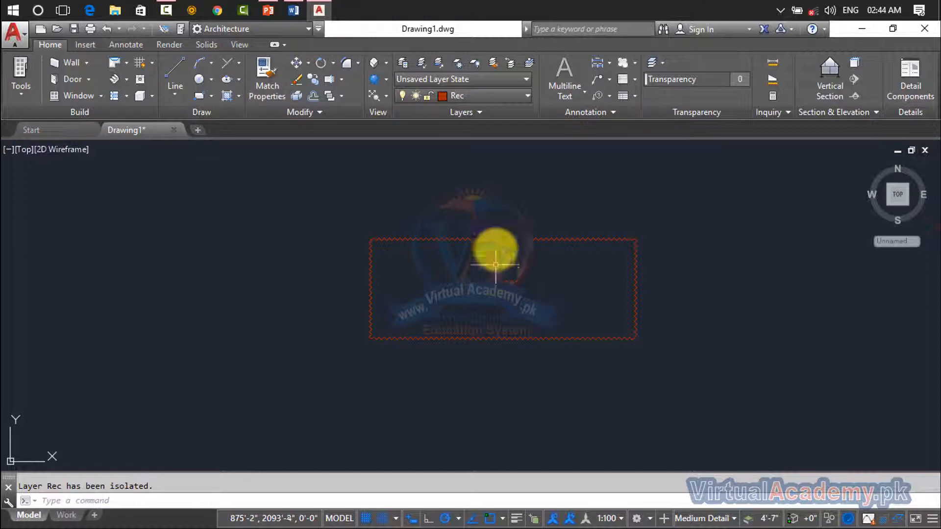
pyautogui.click(439, 62)
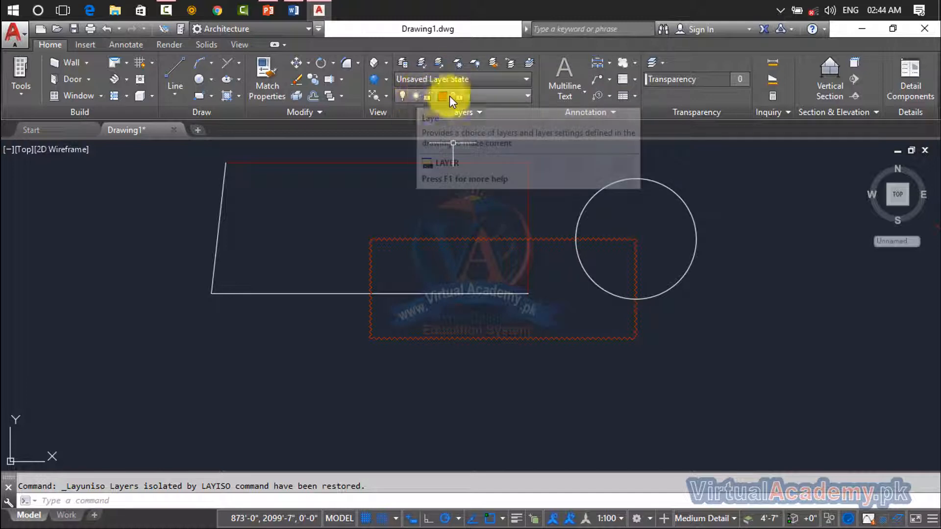
# Try to freeze the Rec layer by picking the rectangle that overlaps the circle, and end the Freeze command.
pyautogui.click(476, 97)
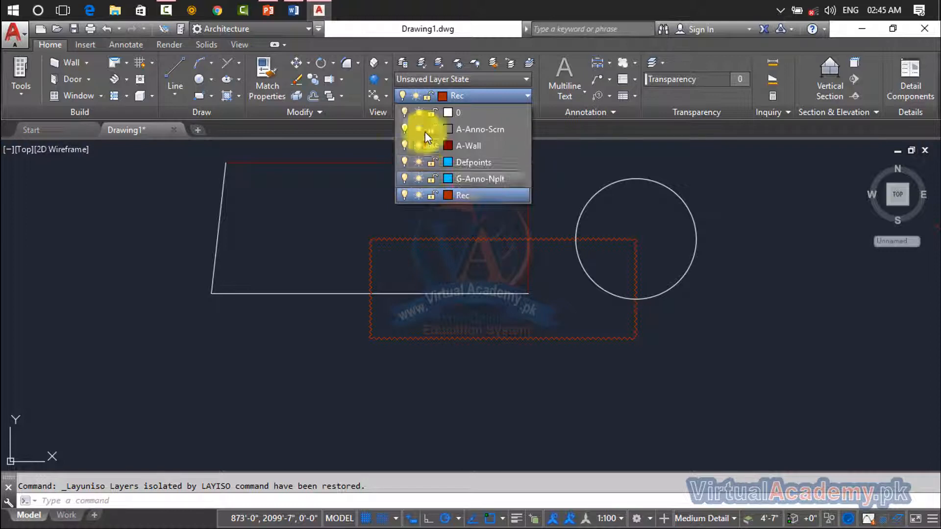
pyautogui.click(460, 64)
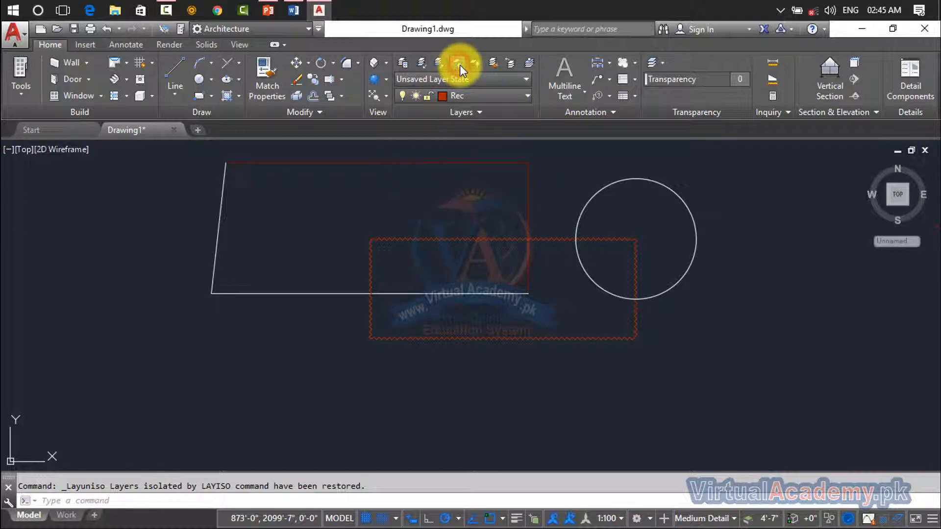
pyautogui.click(459, 62)
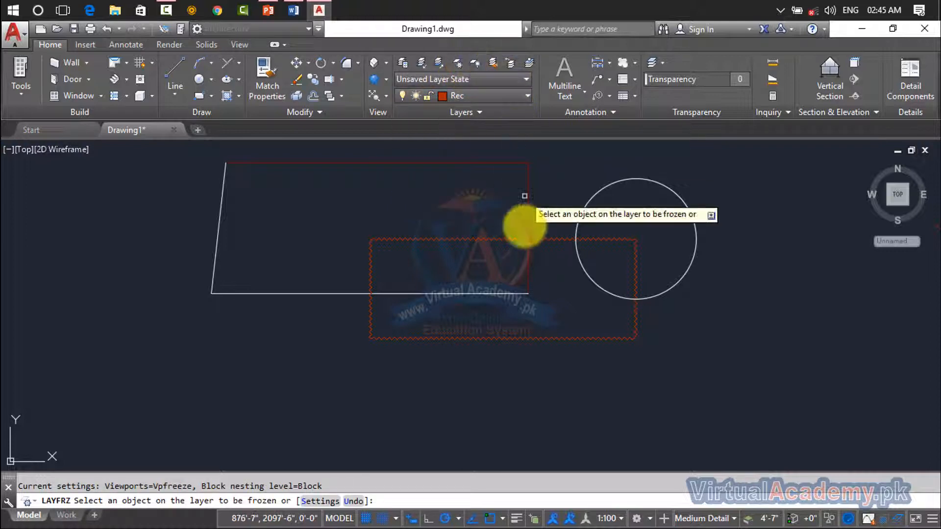
pyautogui.click(536, 239)
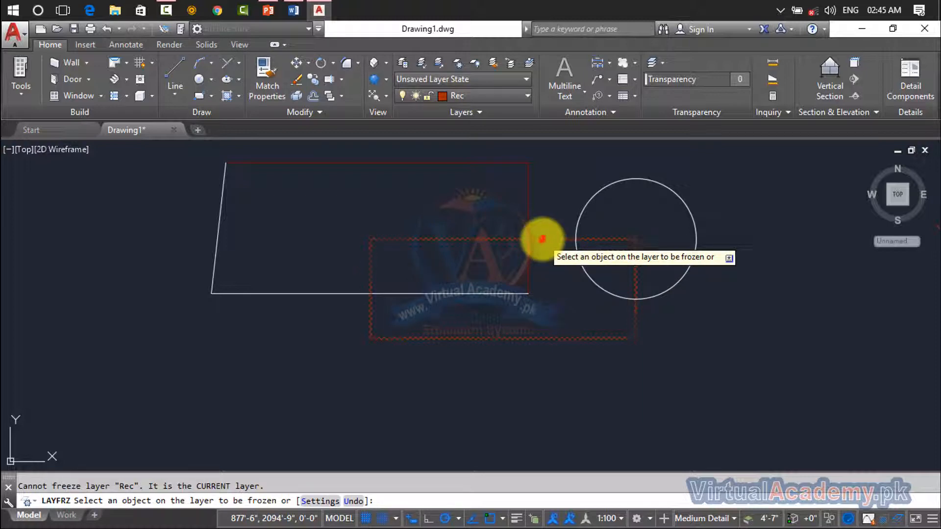
pyautogui.rightClick(544, 205)
pyautogui.click(558, 213)
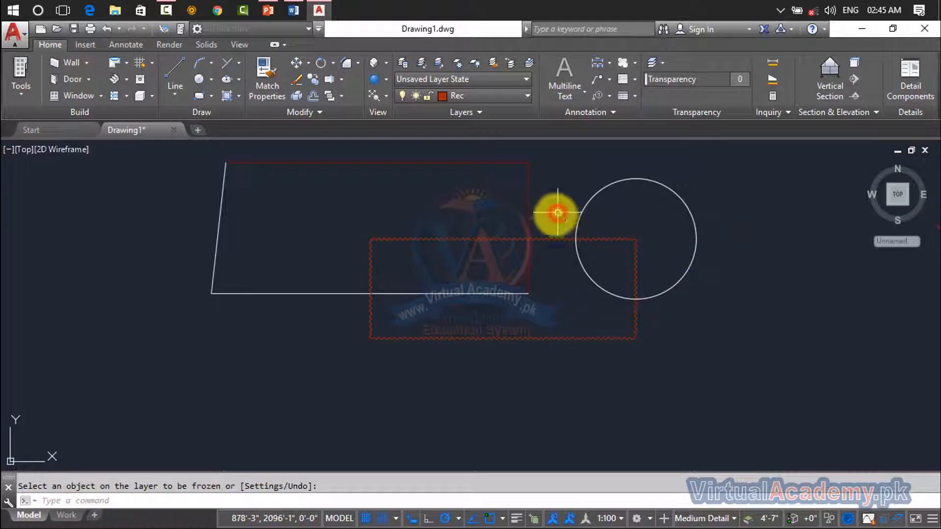
# Try again to freeze the Rec layer, by picking the same rectangle and through the layer's own freeze setting, and end the command.
pyautogui.click(545, 238)
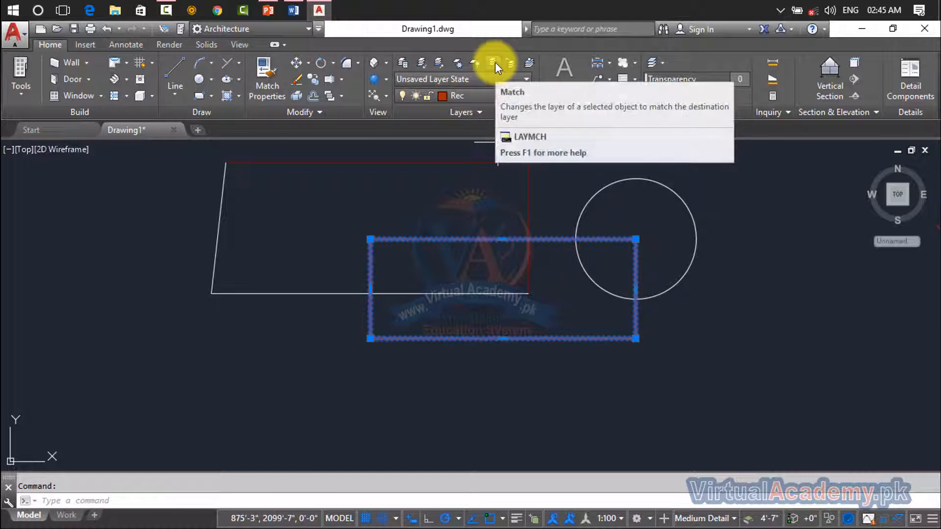
pyautogui.click(458, 62)
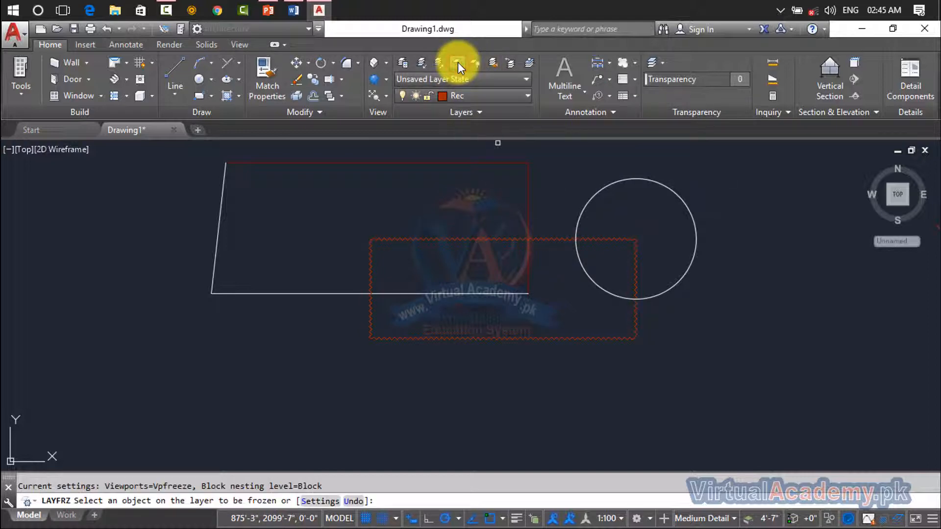
pyautogui.click(536, 239)
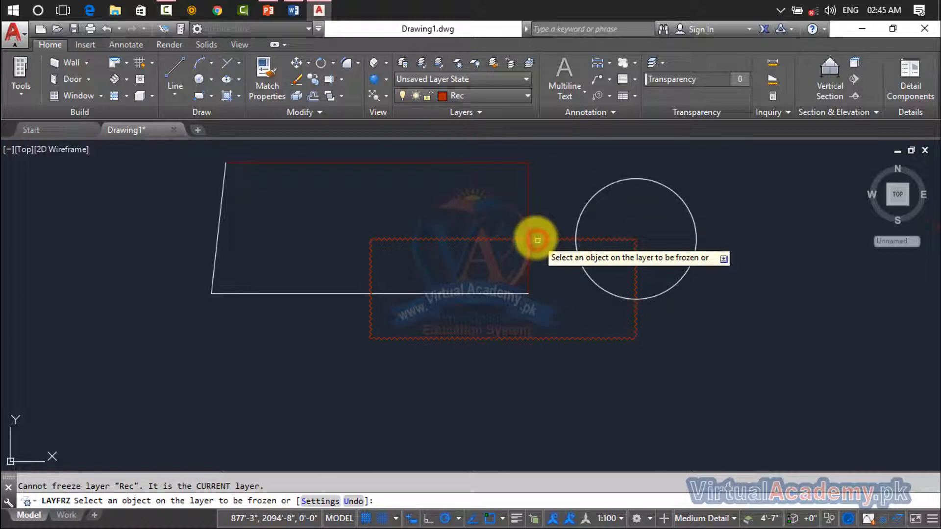
pyautogui.click(465, 101)
pyautogui.click(420, 196)
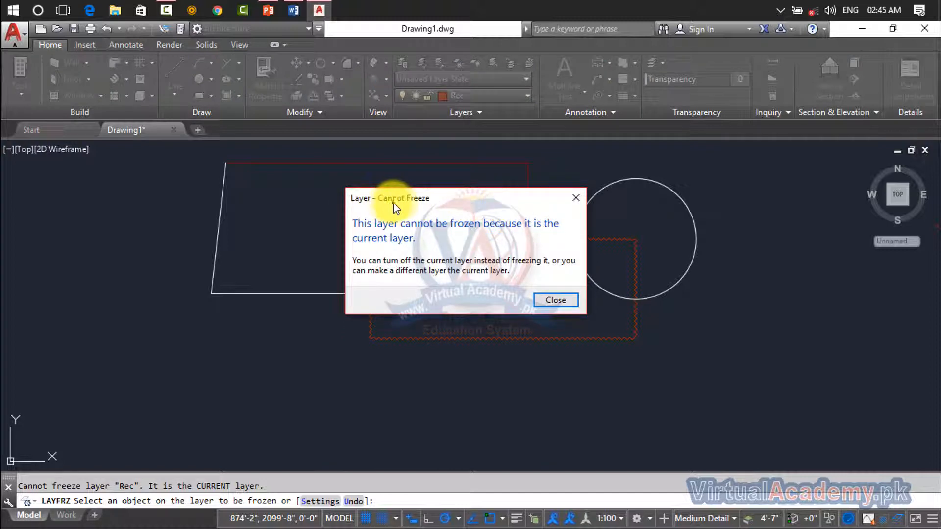
pyautogui.click(553, 299)
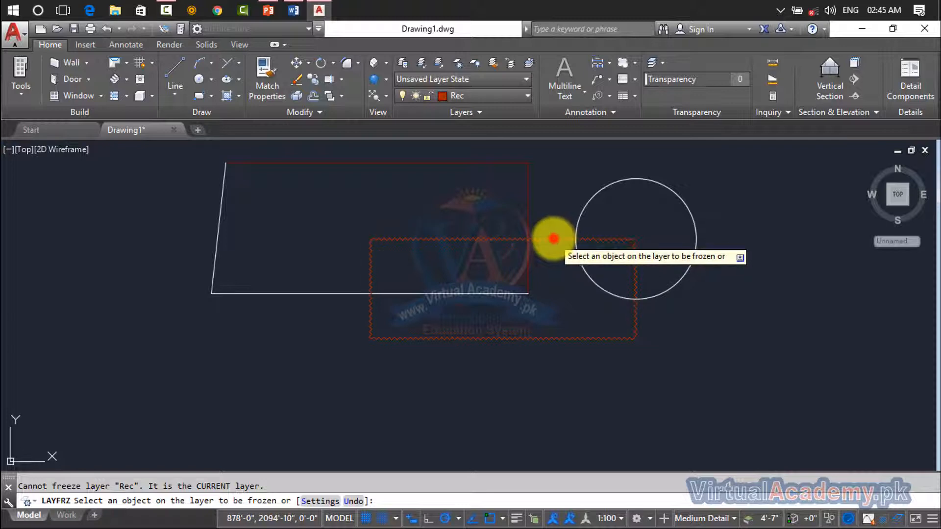
pyautogui.rightClick(552, 237)
pyautogui.click(563, 243)
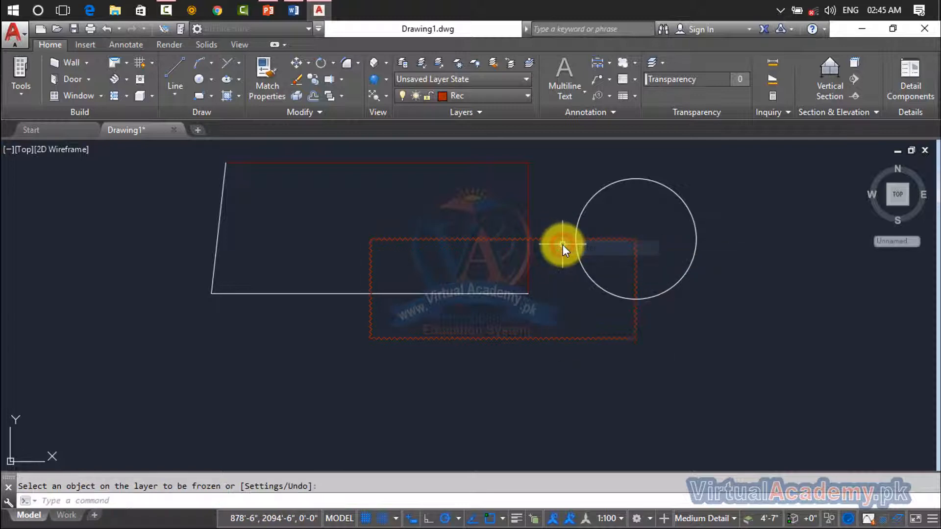
pyautogui.click(560, 241)
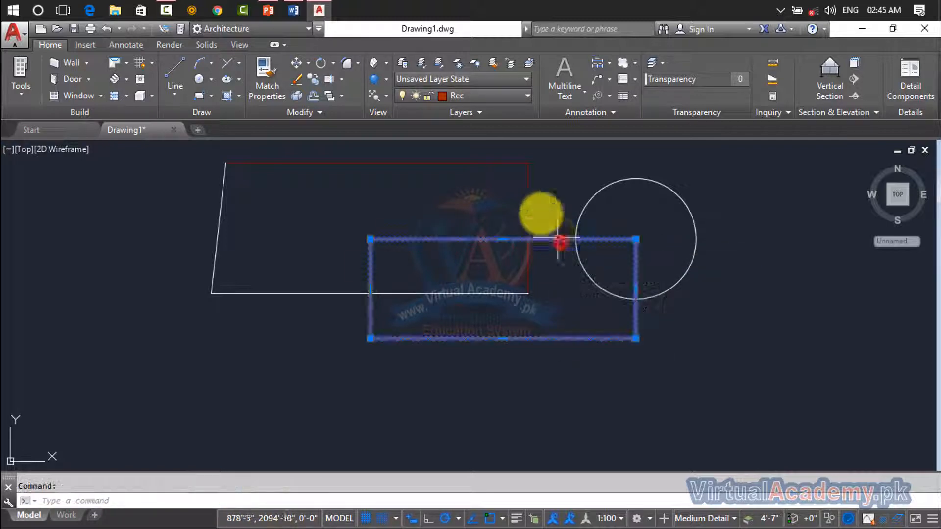
pyautogui.click(476, 91)
pyautogui.click(418, 195)
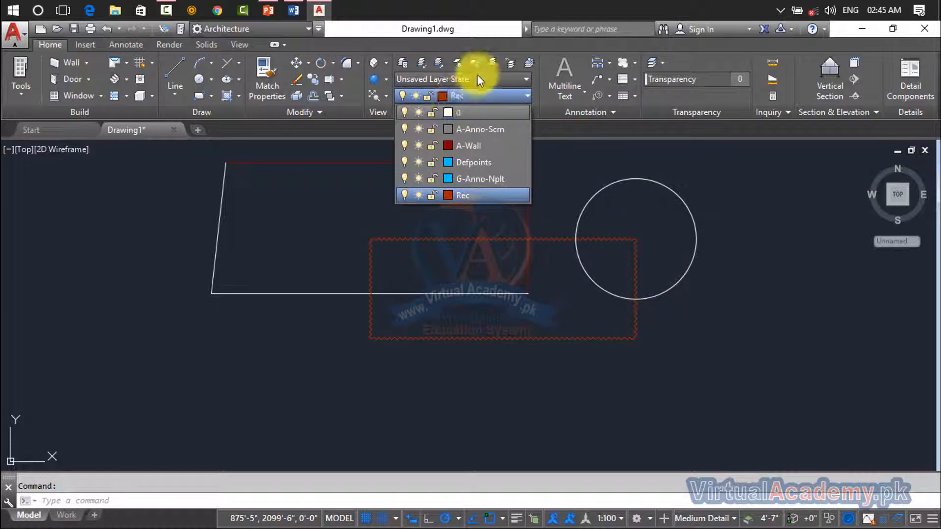
pyautogui.click(431, 195)
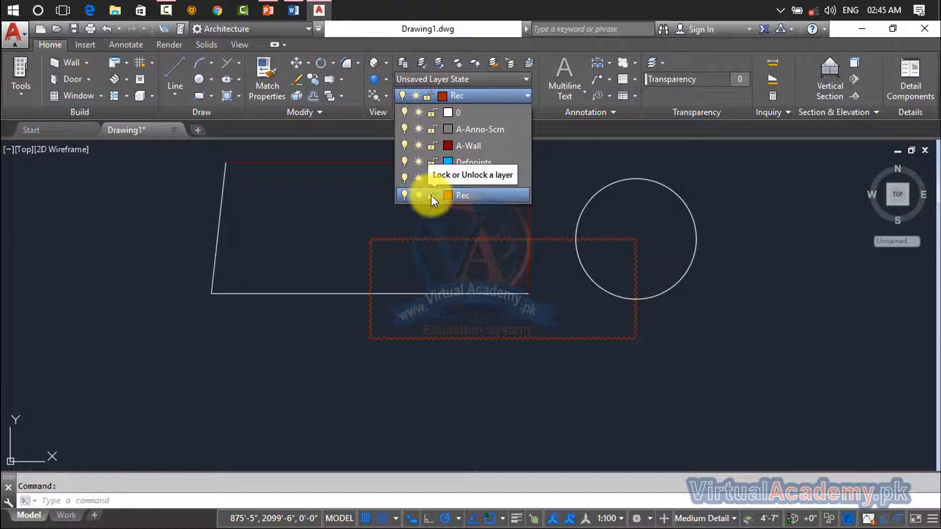
pyautogui.click(478, 48)
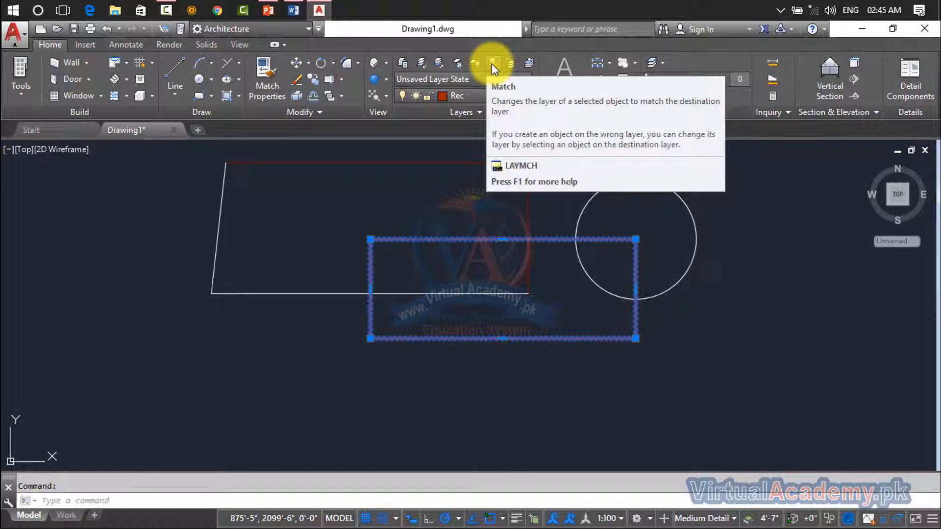
pyautogui.click(492, 63)
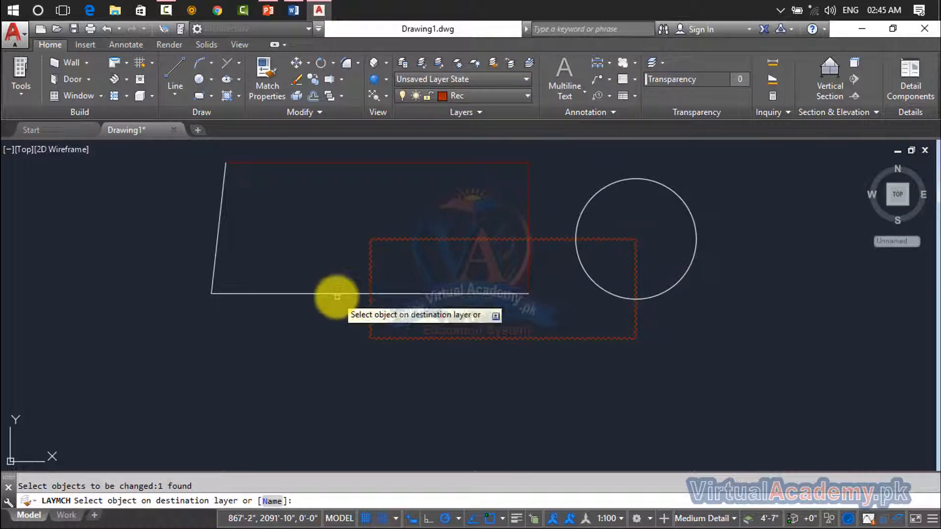
pyautogui.press('Escape')
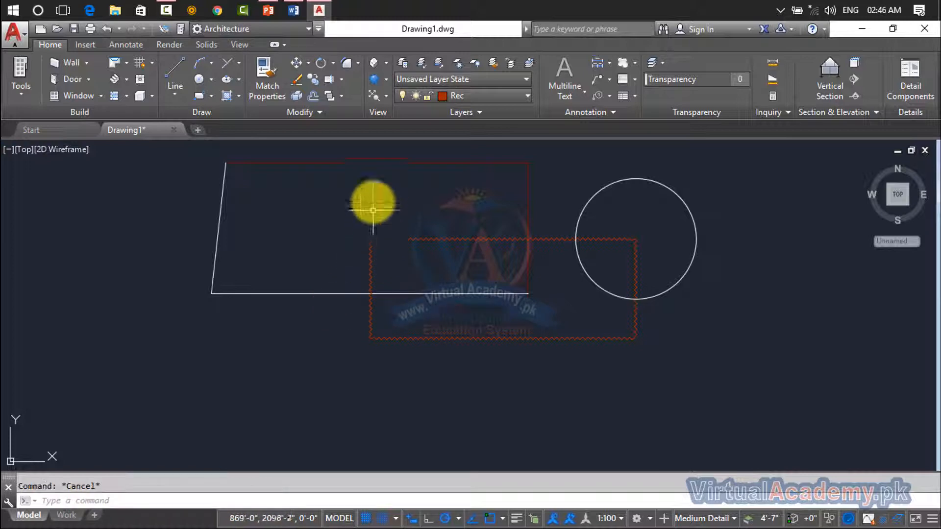
# Match the upper and right lines of the large quadrilateral to the A-Wall layer, using its upper line as the destination object.
pyautogui.click(376, 163)
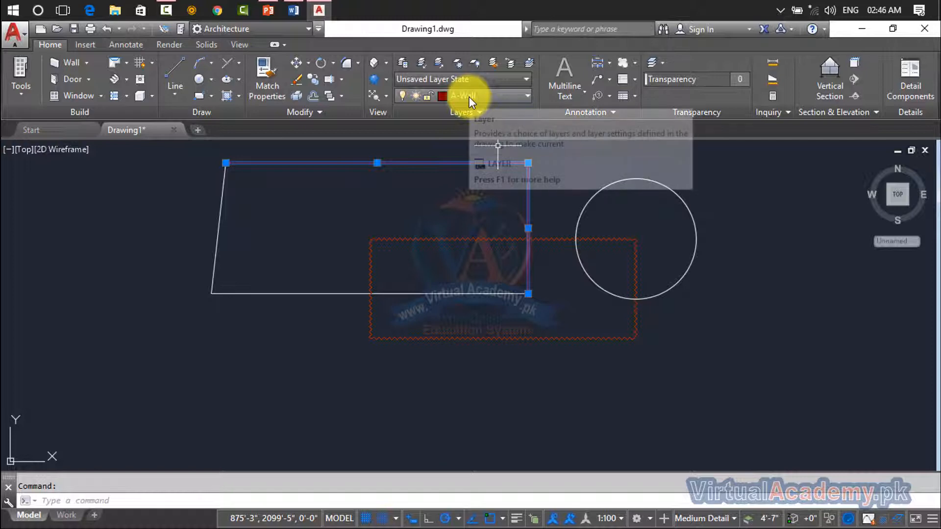
pyautogui.click(497, 63)
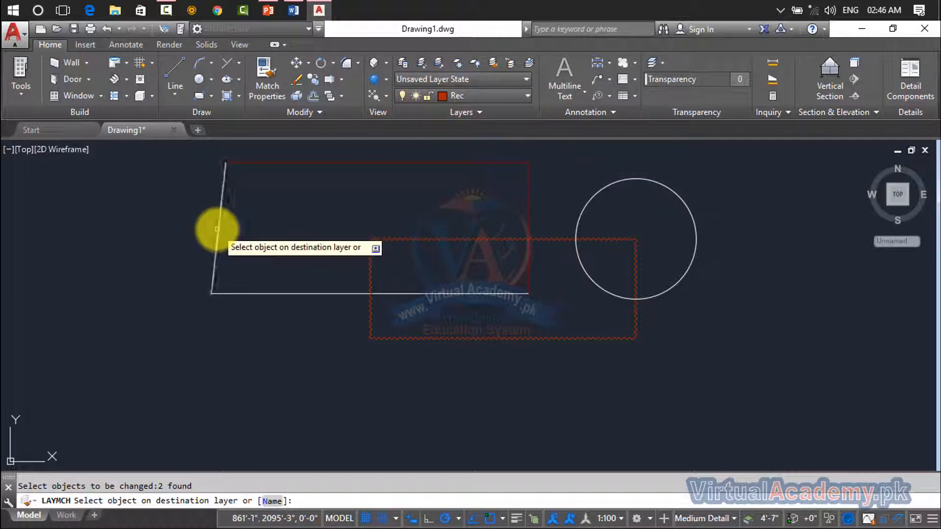
pyautogui.click(248, 167)
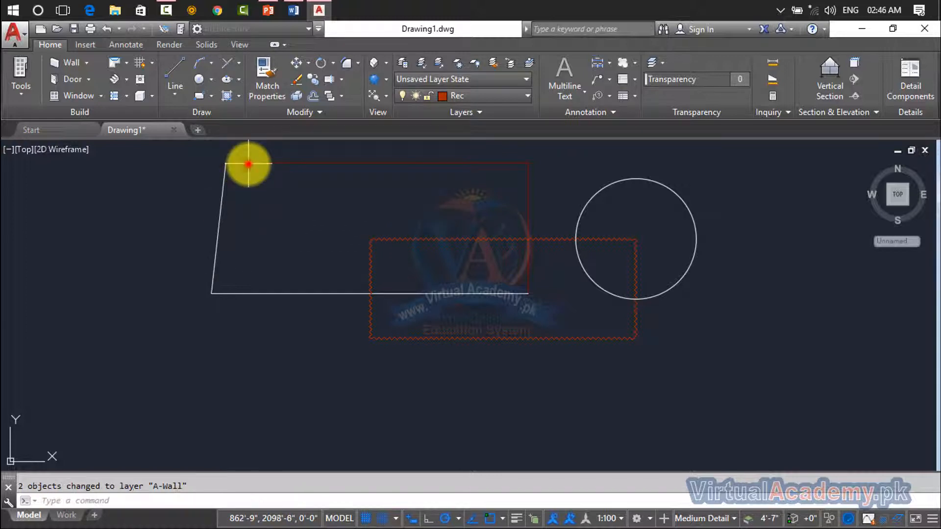
# Match the slanted left line of the quadrilateral to the A-Wall layer of its upper line.
pyautogui.click(492, 63)
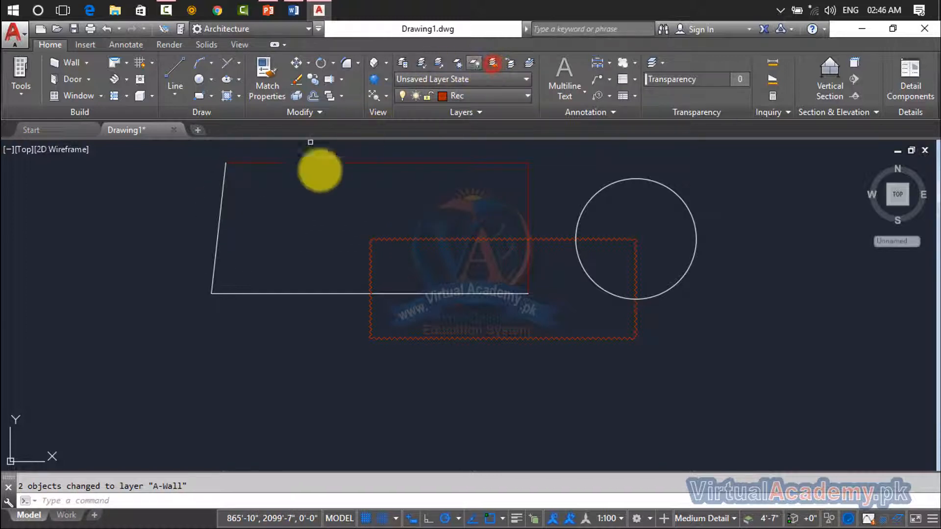
pyautogui.click(220, 216)
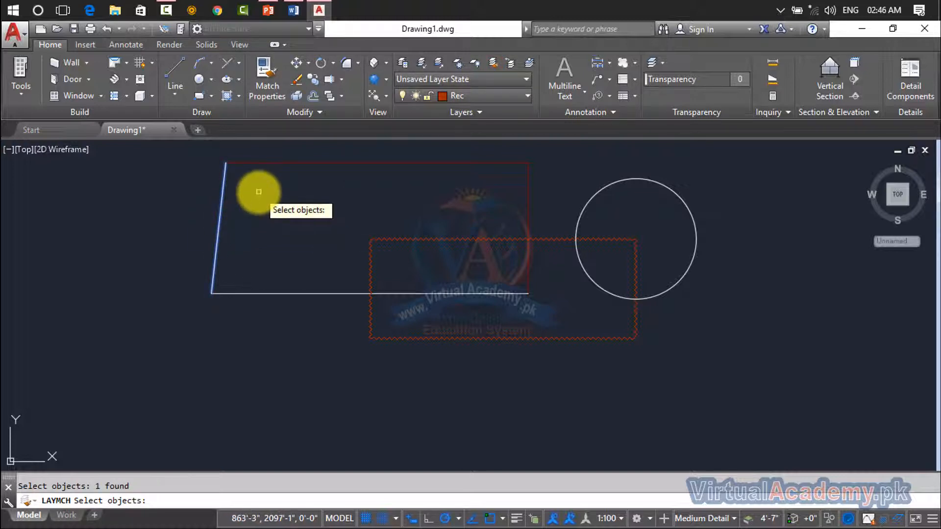
pyautogui.press('Return')
pyautogui.click(261, 163)
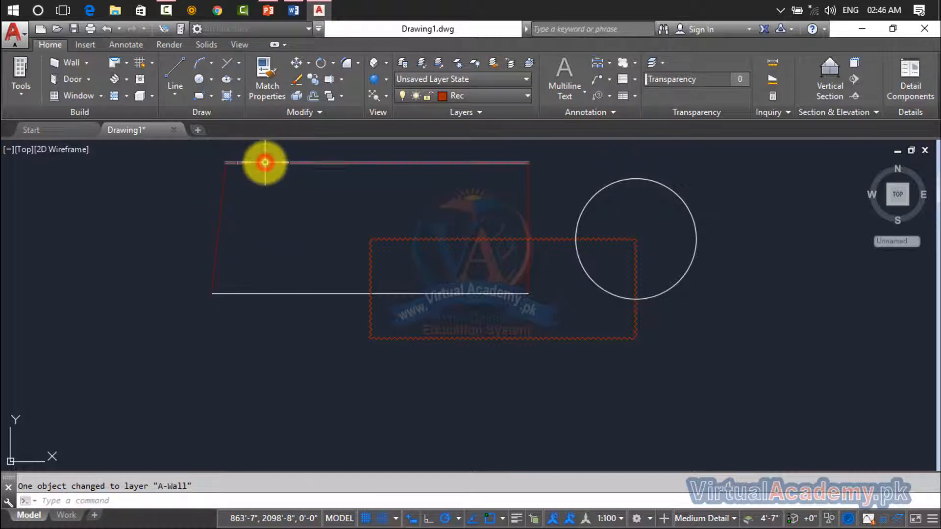
# Match the lower line of the quadrilateral to the A-Wall layer, using the slanted left line as the destination object.
pyautogui.click(493, 63)
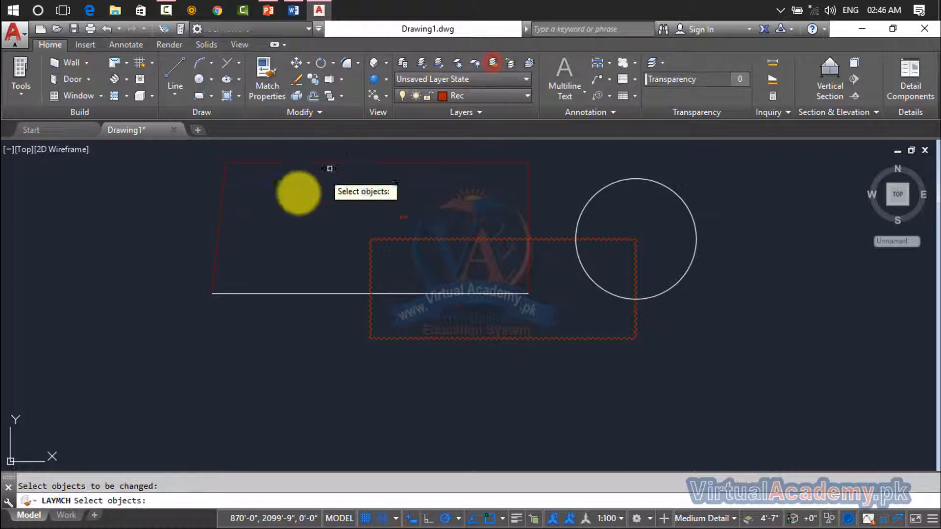
pyautogui.click(257, 294)
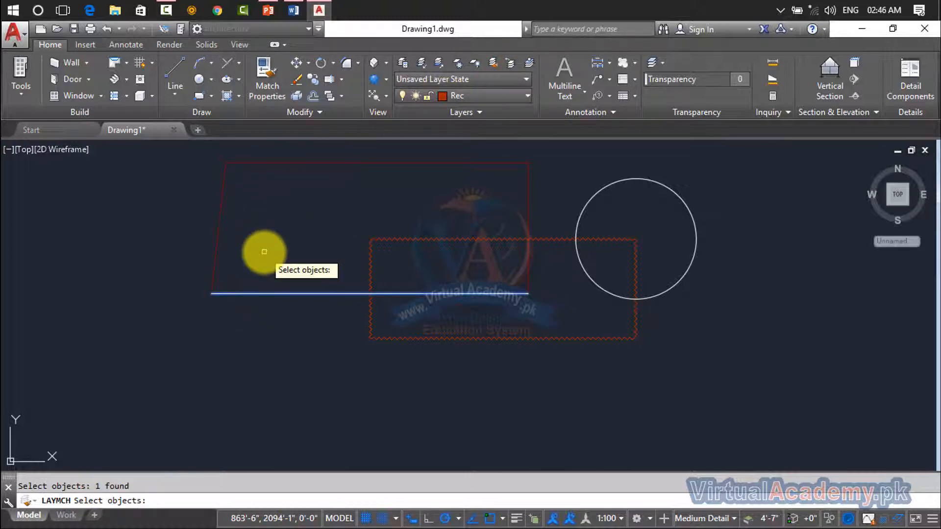
pyautogui.press('Return')
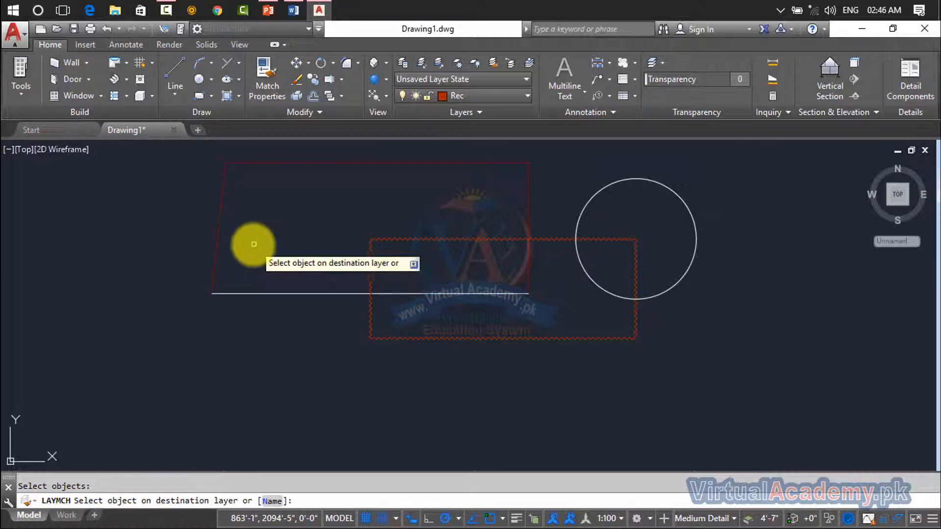
pyautogui.click(221, 226)
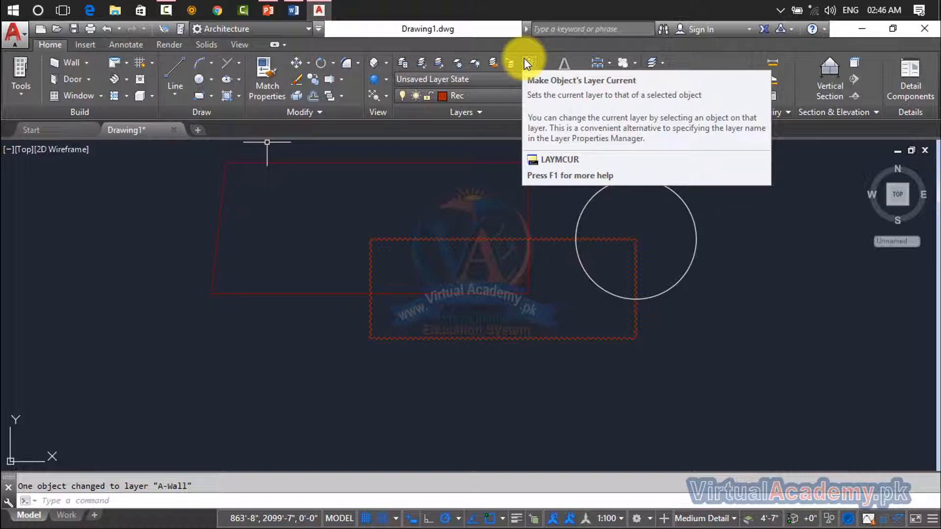
pyautogui.click(486, 96)
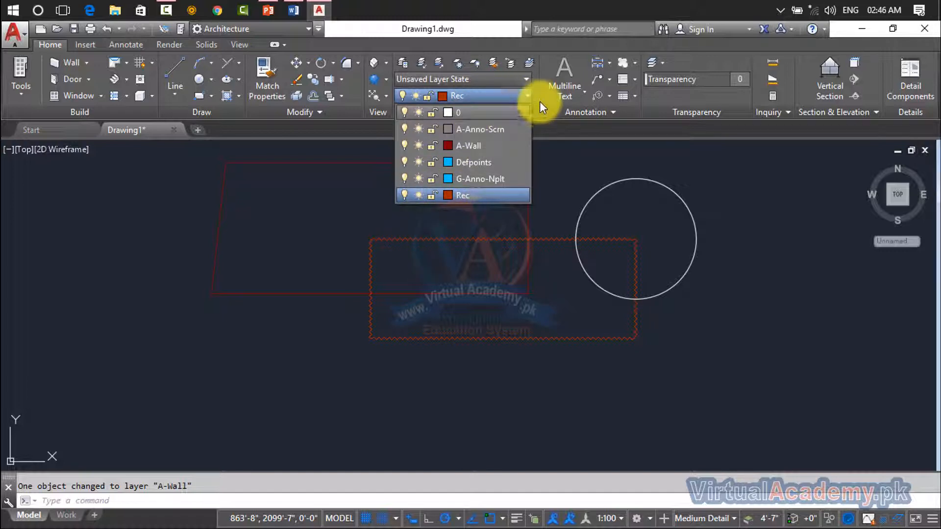
pyautogui.click(495, 113)
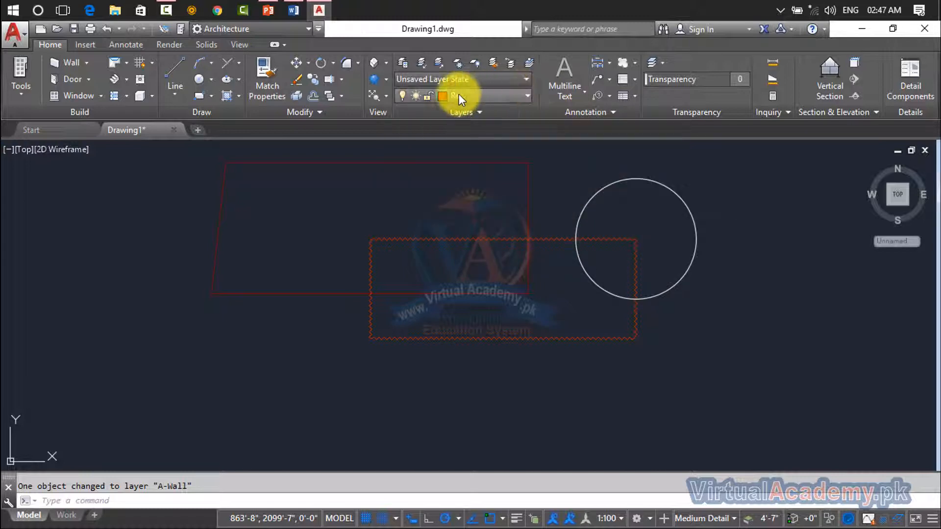
# Select the zigzag rectangle and lock its Rec layer.
pyautogui.click(431, 240)
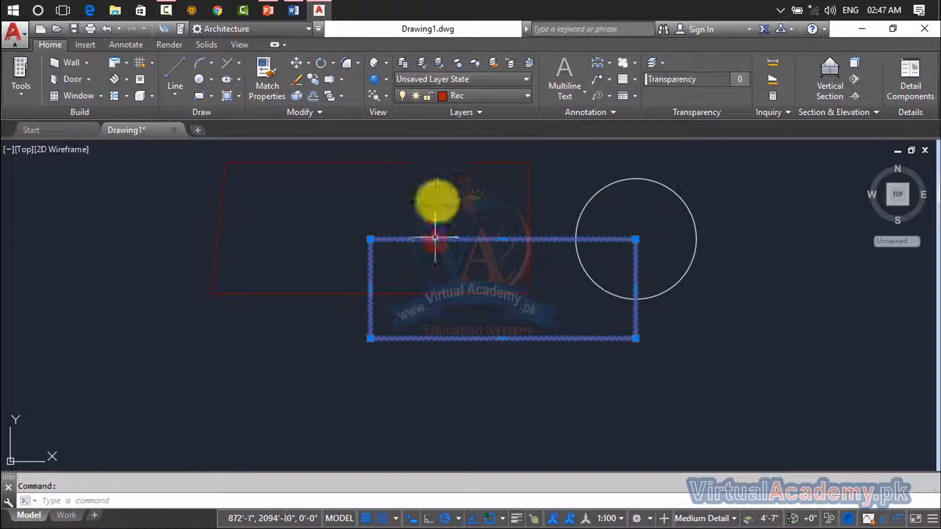
pyautogui.click(451, 93)
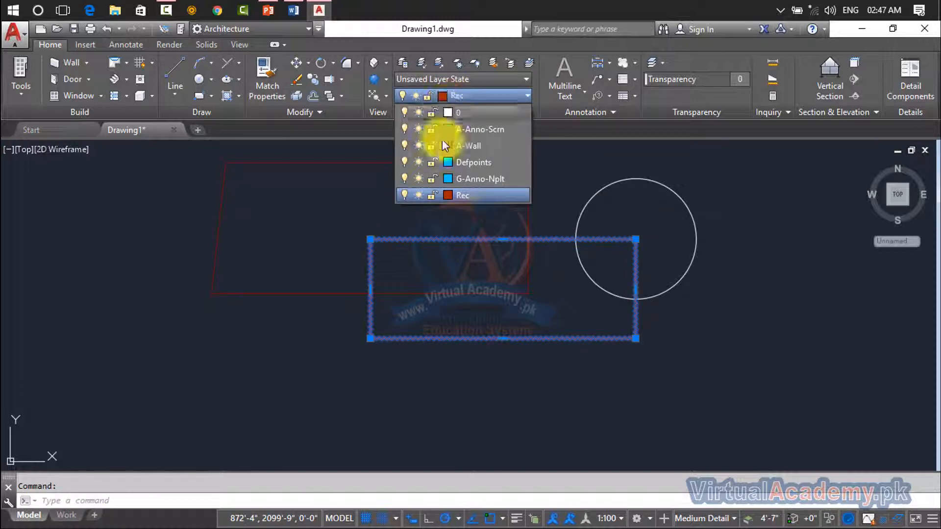
pyautogui.click(432, 196)
pyautogui.click(431, 195)
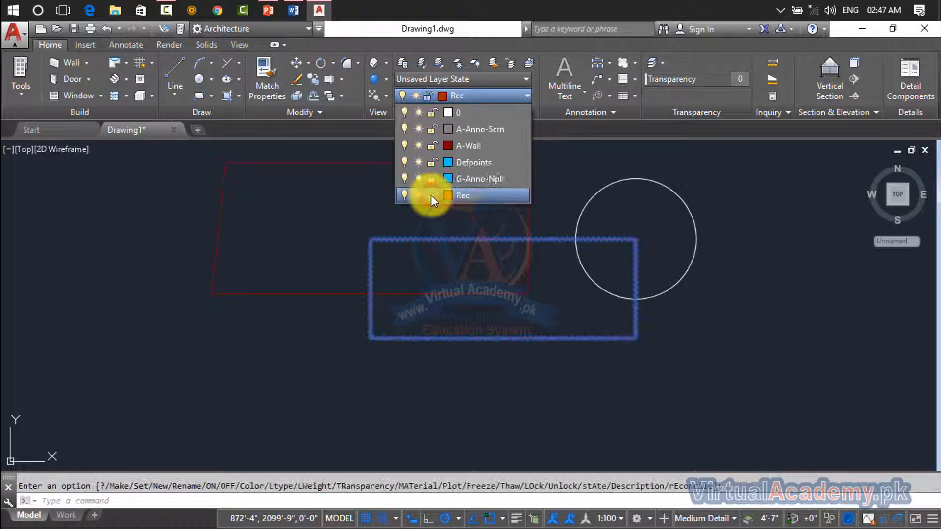
pyautogui.click(346, 272)
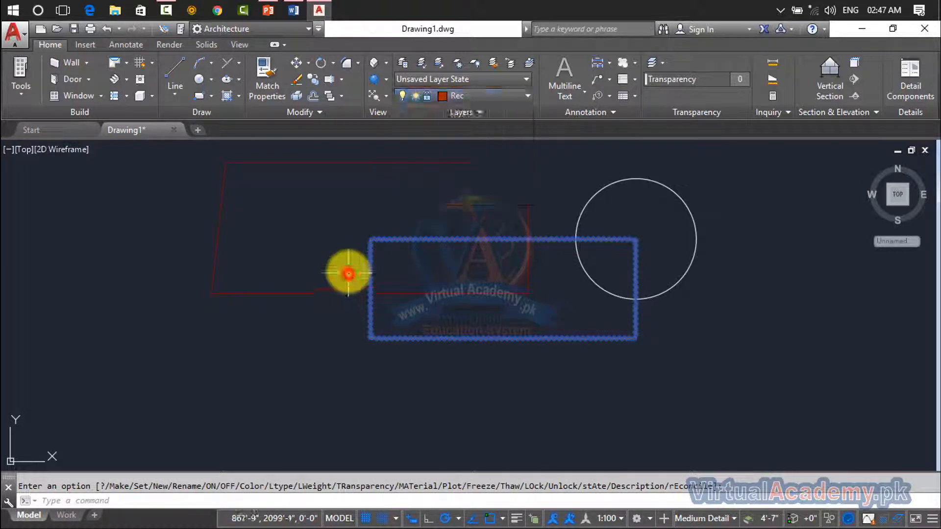
# Try to open the zigzag rectangle on the locked Rec layer for polyline editing.
pyautogui.click(354, 253)
pyautogui.click(409, 245)
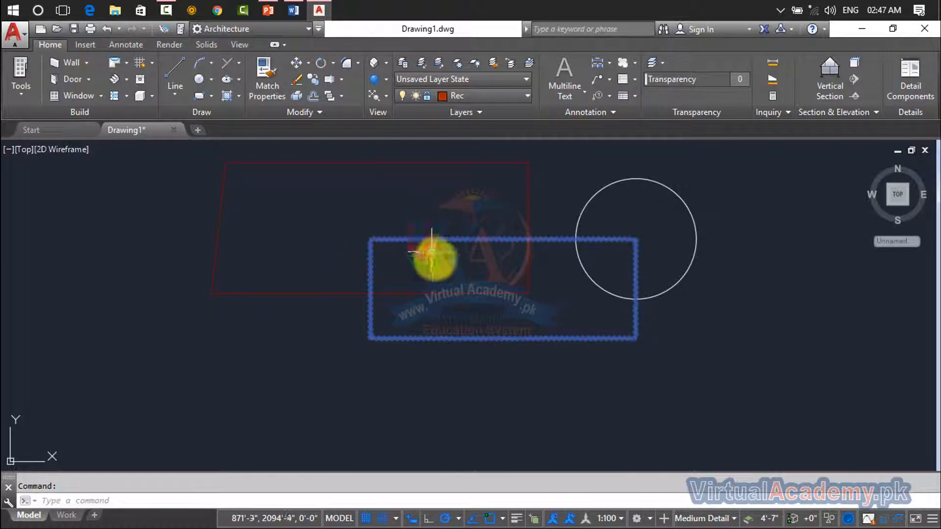
pyautogui.doubleClick(472, 239)
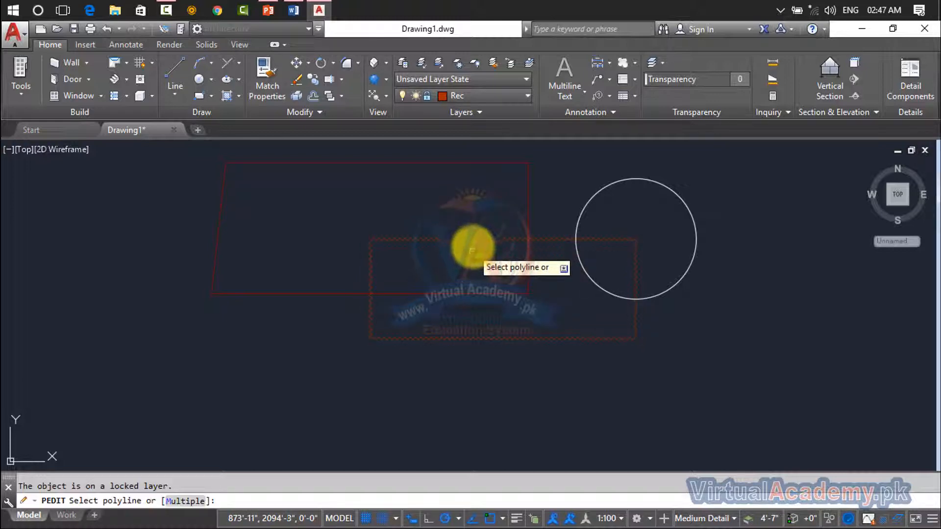
# Unlock the Rec layer.
pyautogui.click(477, 98)
pyautogui.click(432, 196)
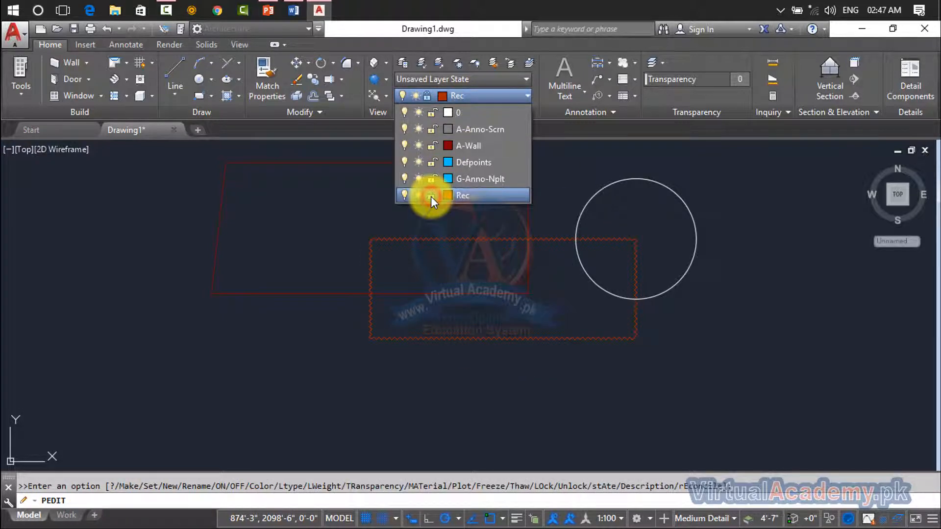
pyautogui.click(431, 195)
pyautogui.click(431, 196)
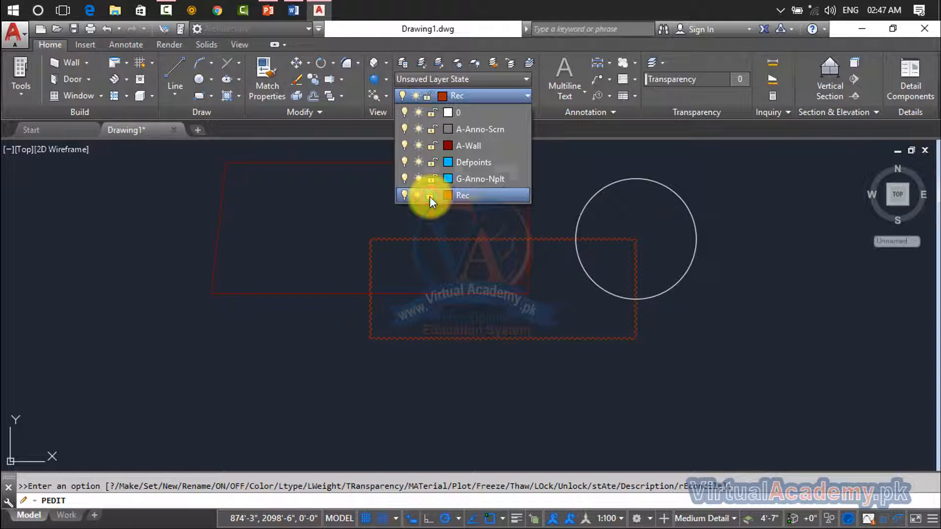
# Turn the current Rec layer off to hide the zigzag rectangle, and turn it back on.
pyautogui.click(405, 195)
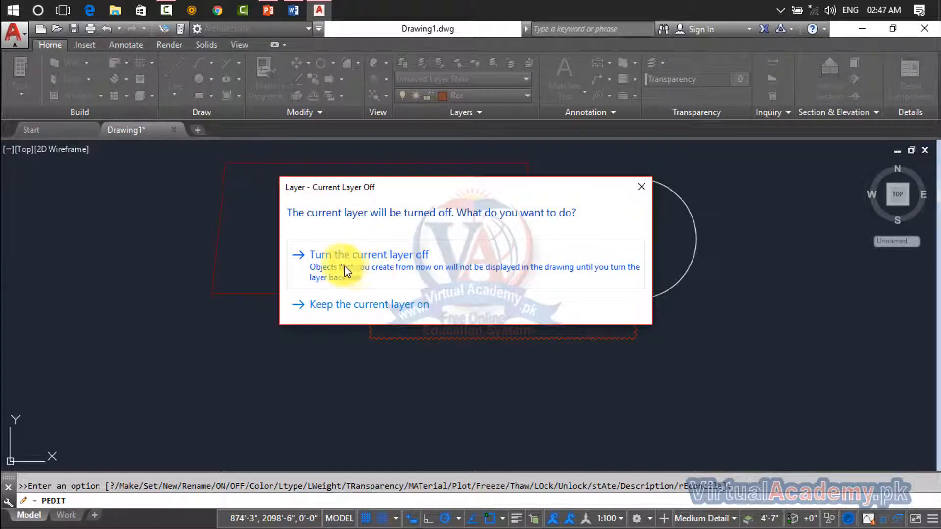
pyautogui.click(377, 264)
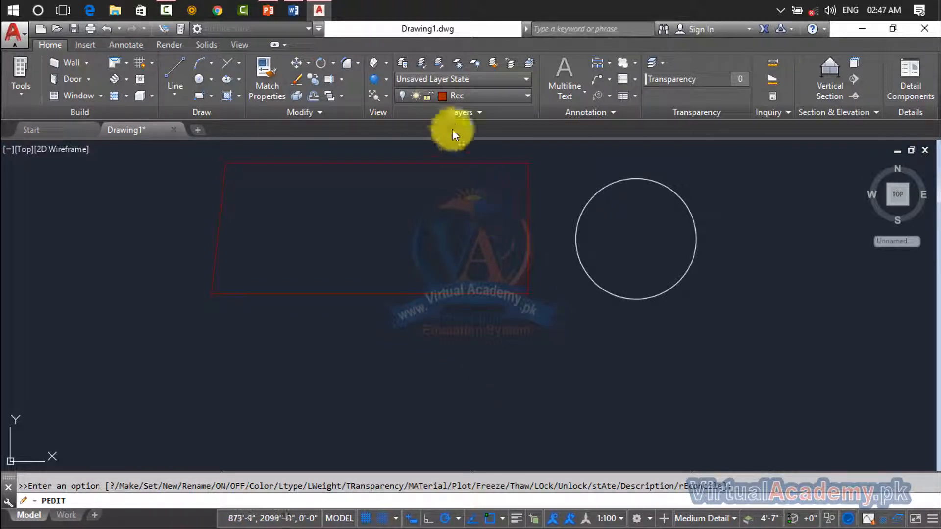
pyautogui.click(450, 99)
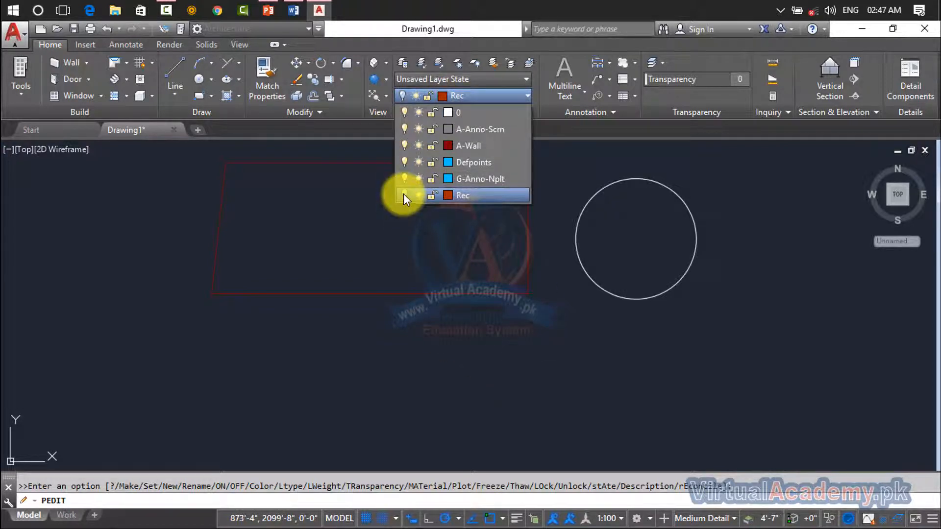
pyautogui.click(404, 196)
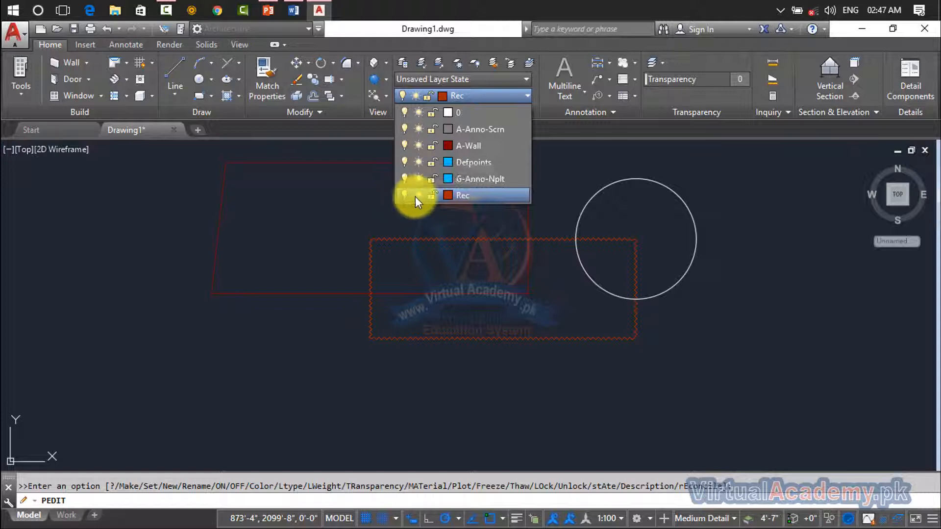
# Try to freeze the Rec layer while it is the current layer, and dismiss the message.
pyautogui.click(419, 196)
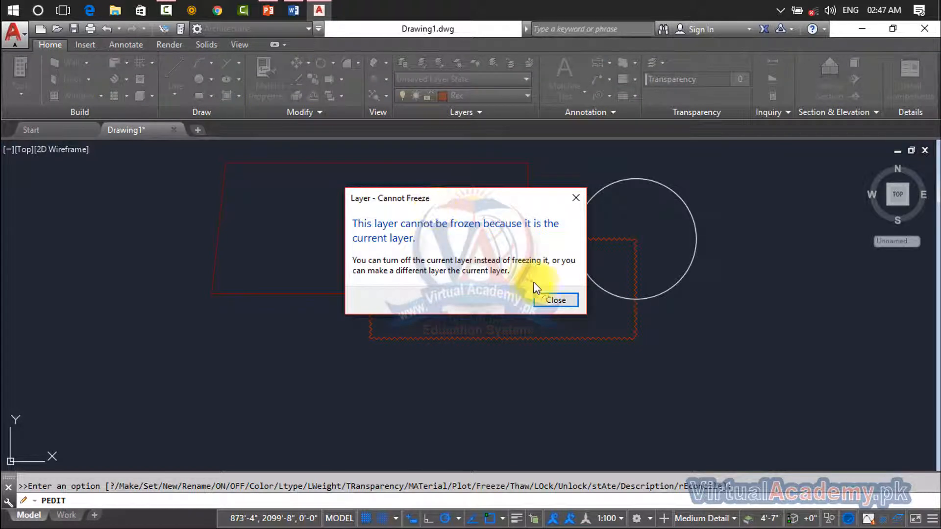
pyautogui.click(552, 301)
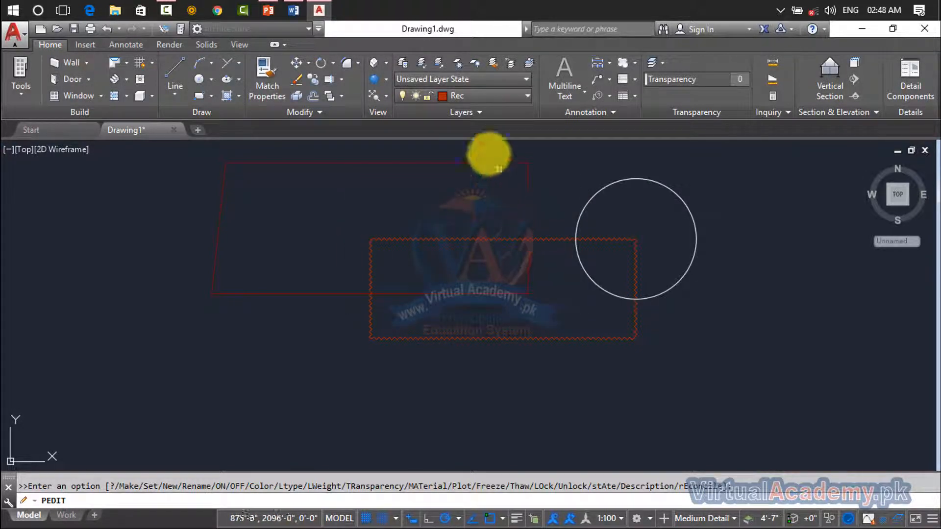
# Freeze the A-Wall layer to hide the large quadrilateral, and thaw it again.
pyautogui.click(477, 96)
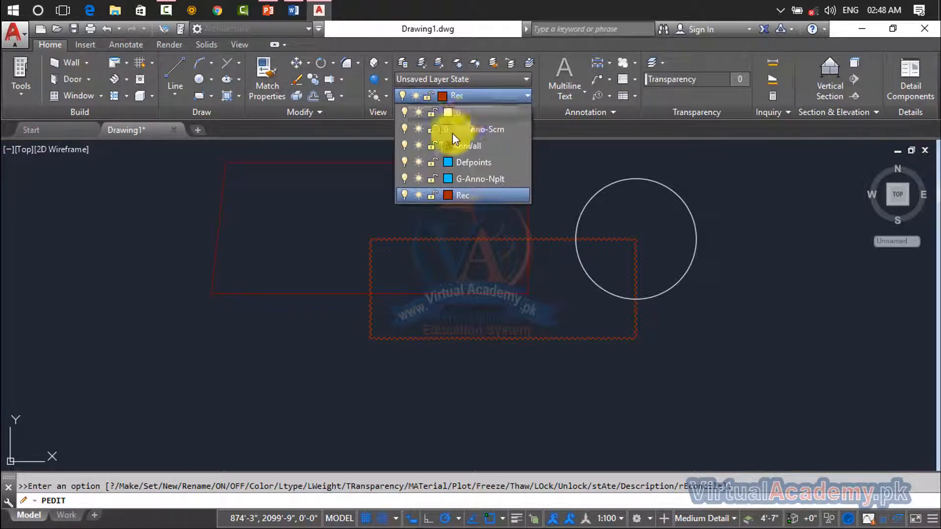
pyautogui.click(419, 145)
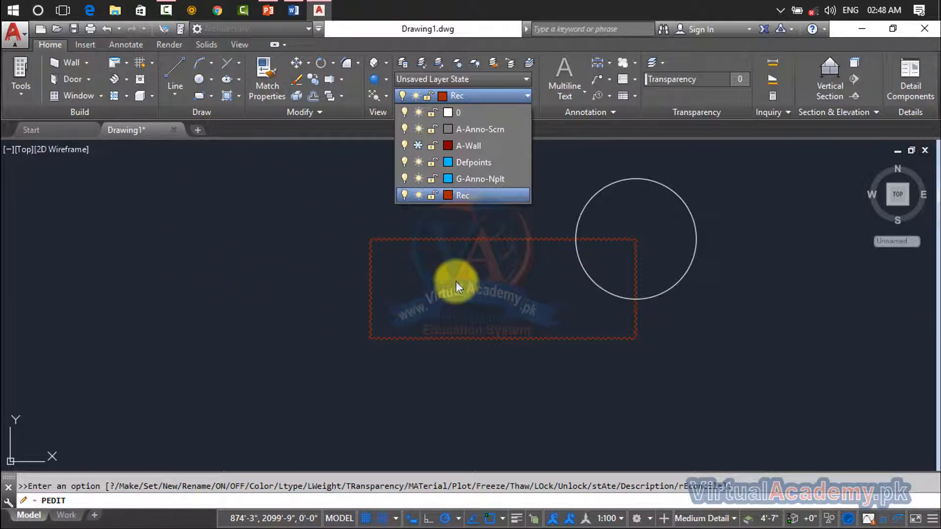
pyautogui.click(417, 145)
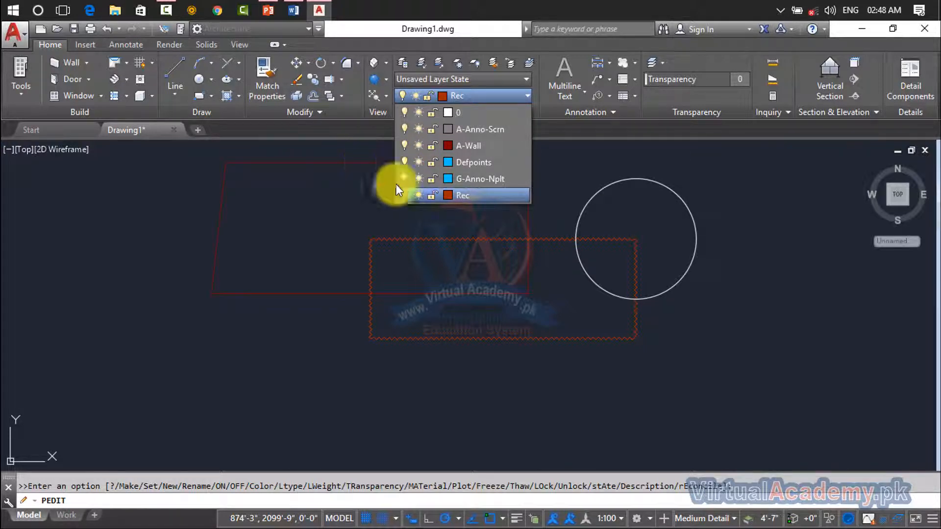
pyautogui.click(539, 116)
pyautogui.click(483, 119)
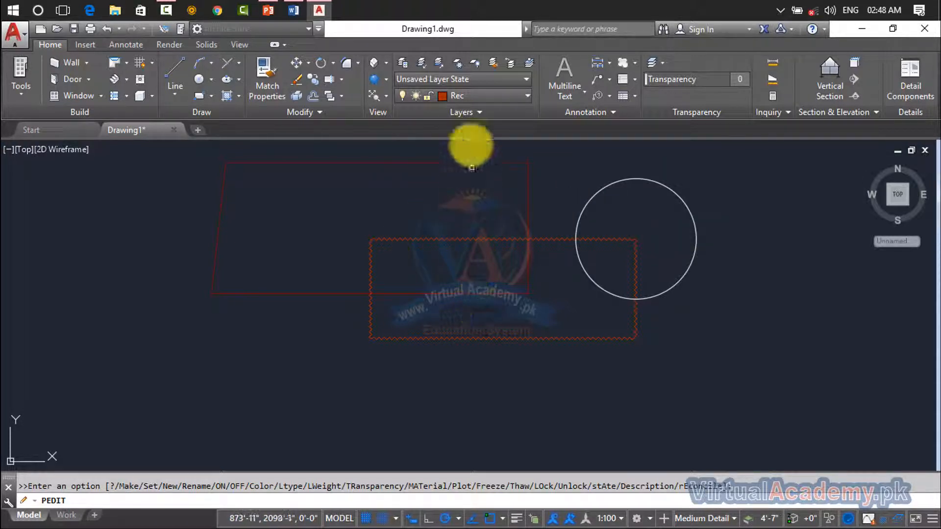
pyautogui.click(460, 99)
pyautogui.click(460, 99)
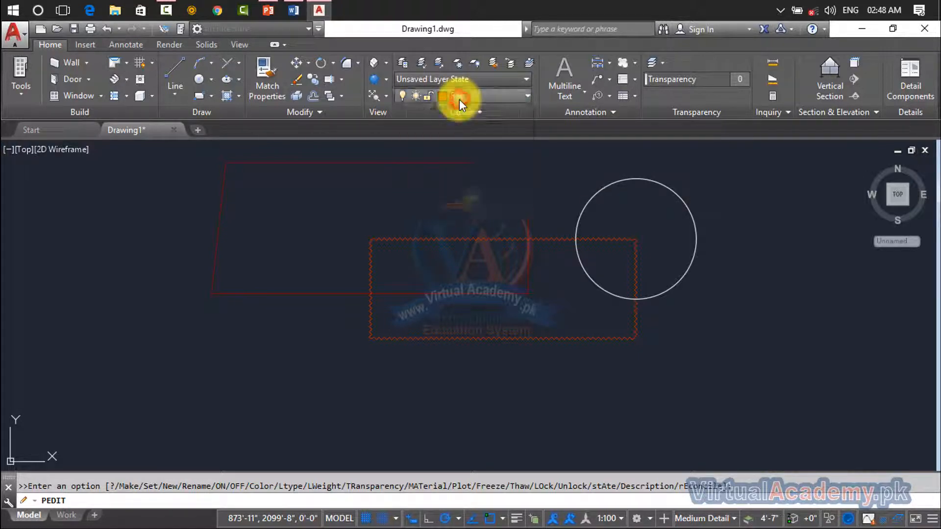
pyautogui.click(460, 99)
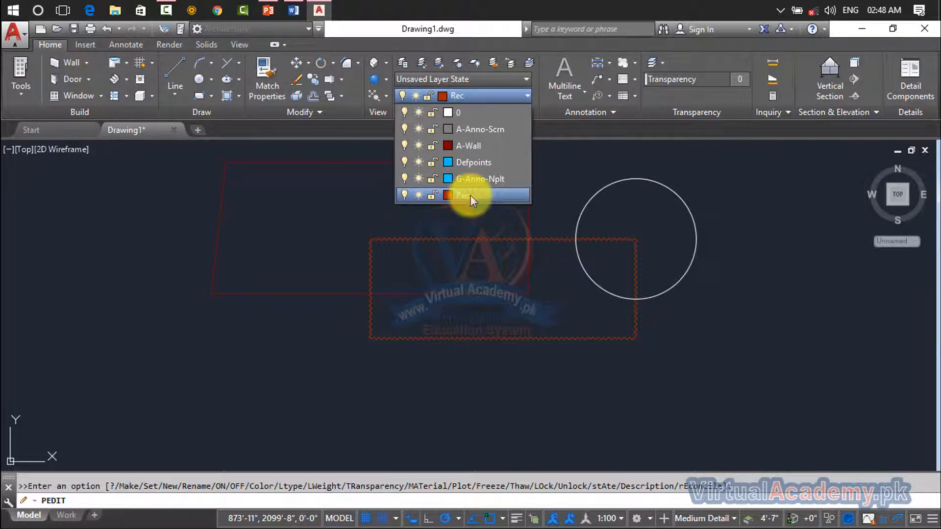
# Open the Layer Properties Manager to work with the full list of layers.
pyautogui.click(416, 74)
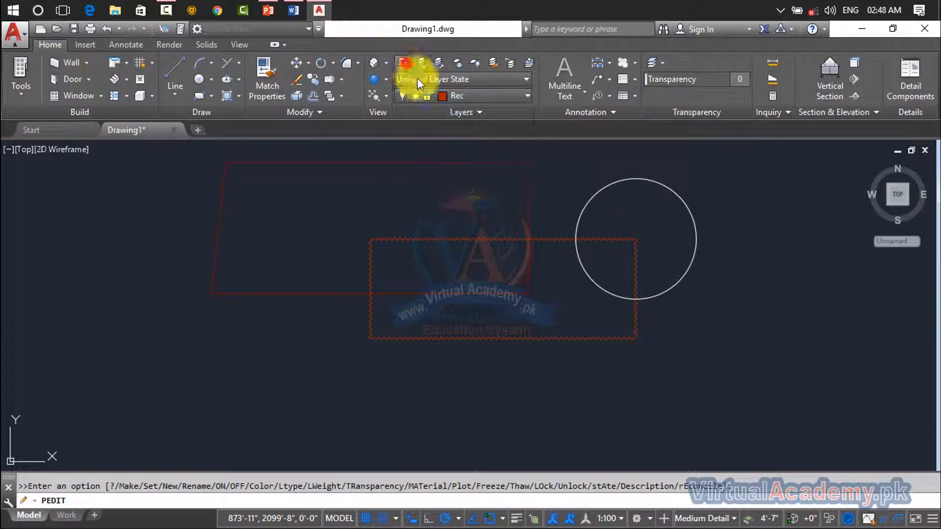
pyautogui.click(406, 63)
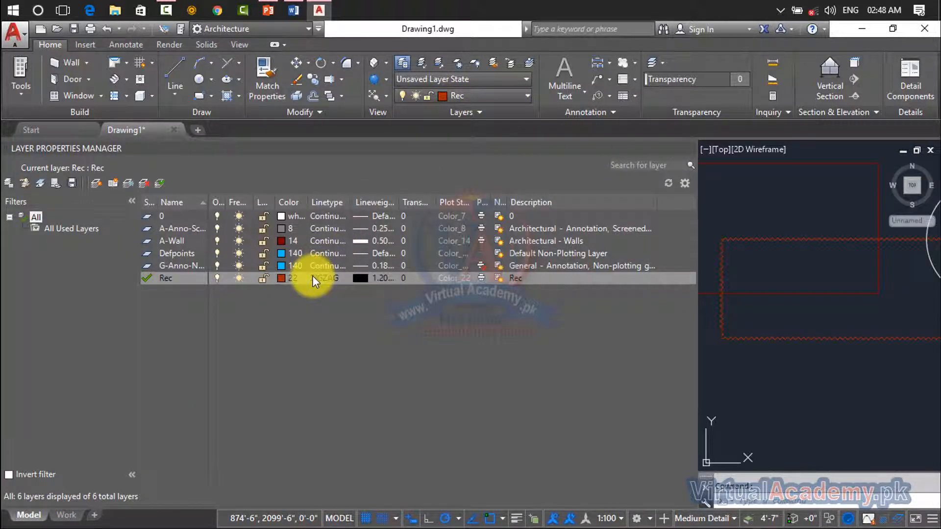
# Try to delete the Rec layer while it is still the current layer, and dismiss the message.
pyautogui.rightClick(313, 278)
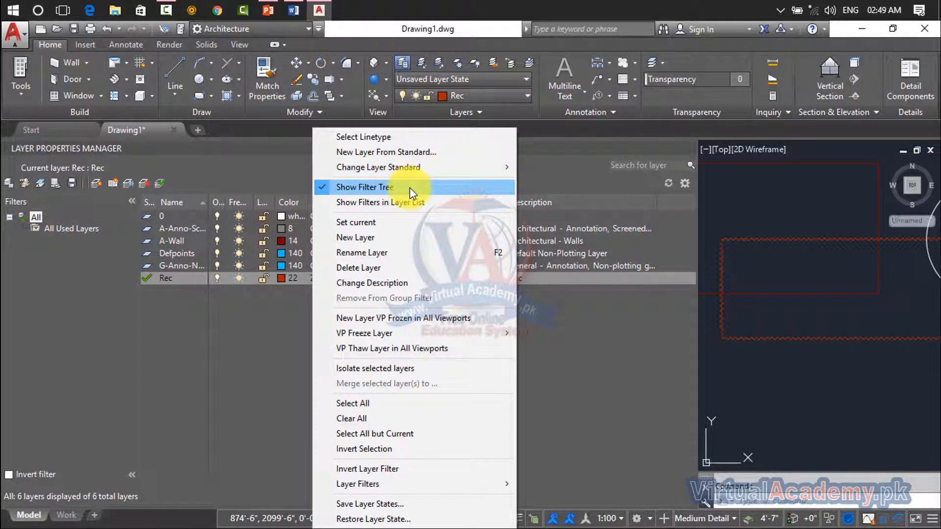
pyautogui.click(399, 269)
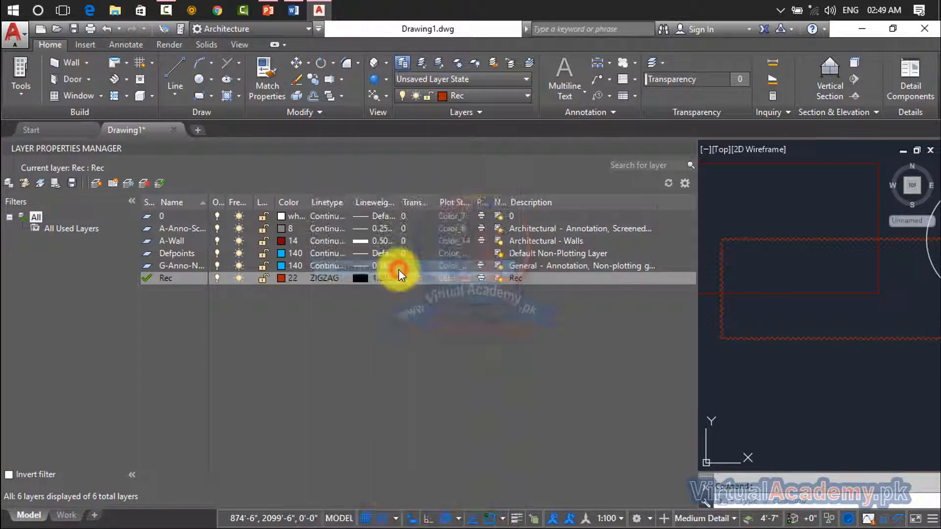
pyautogui.click(555, 308)
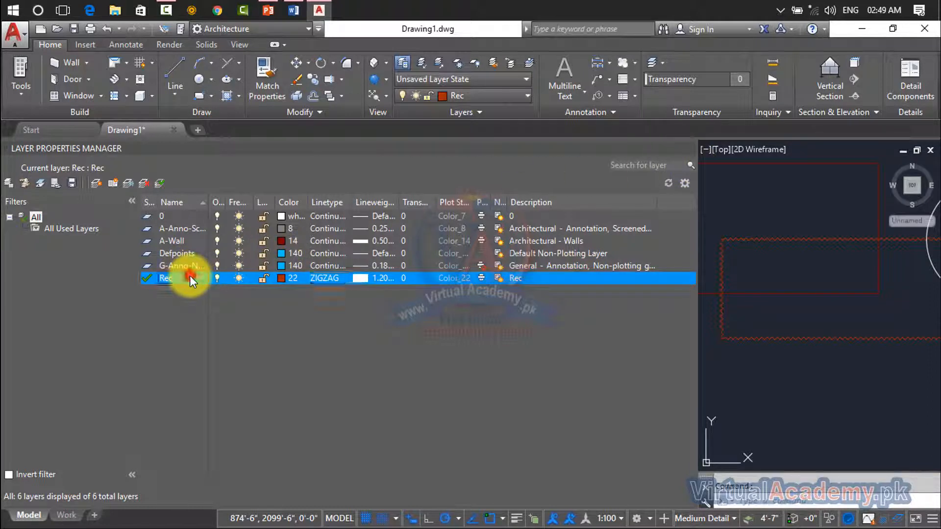
# Make layer 0 the current layer.
pyautogui.click(174, 216)
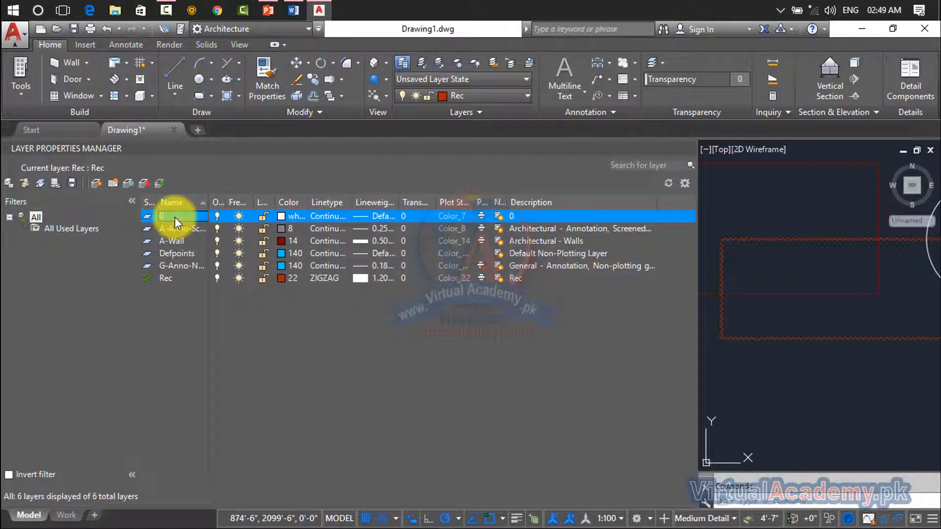
pyautogui.rightClick(171, 217)
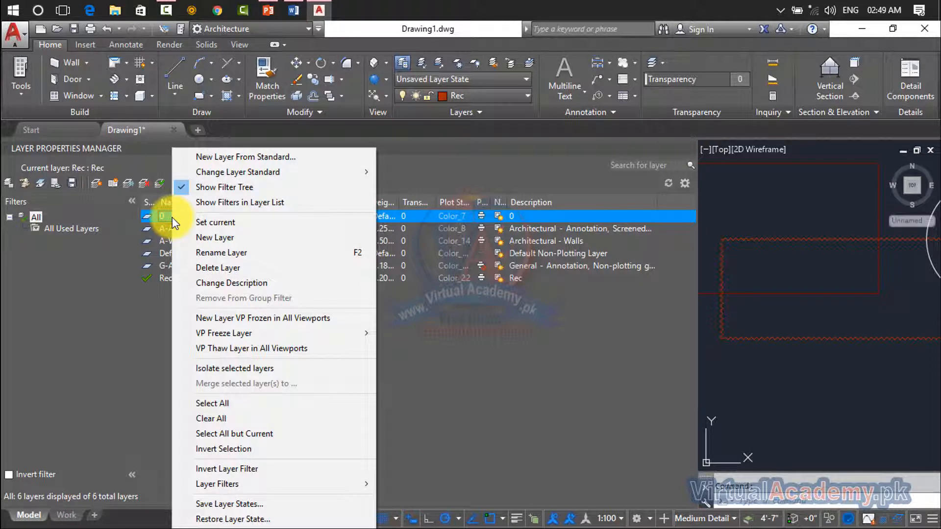
pyautogui.click(211, 223)
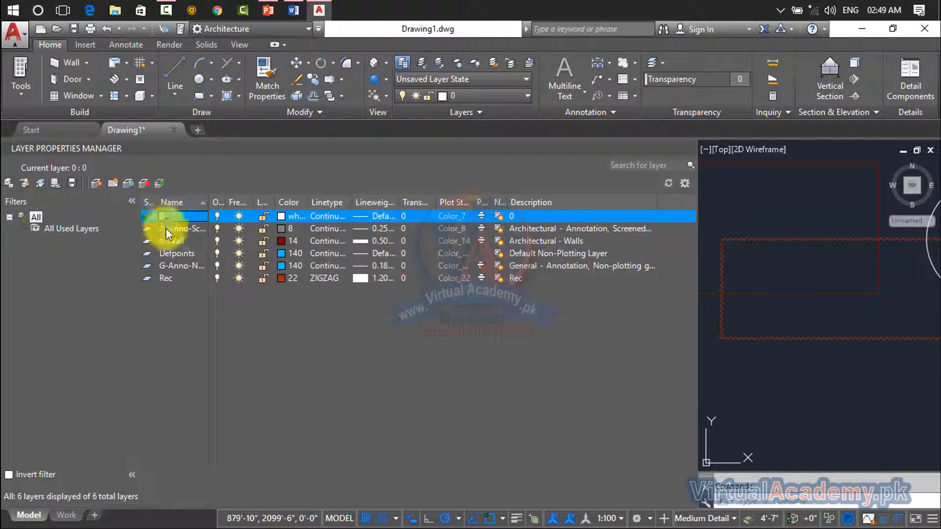
# Try again to delete the Rec layer, which still holds the zigzag rectangle, and dismiss the message.
pyautogui.click(166, 280)
pyautogui.rightClick(166, 280)
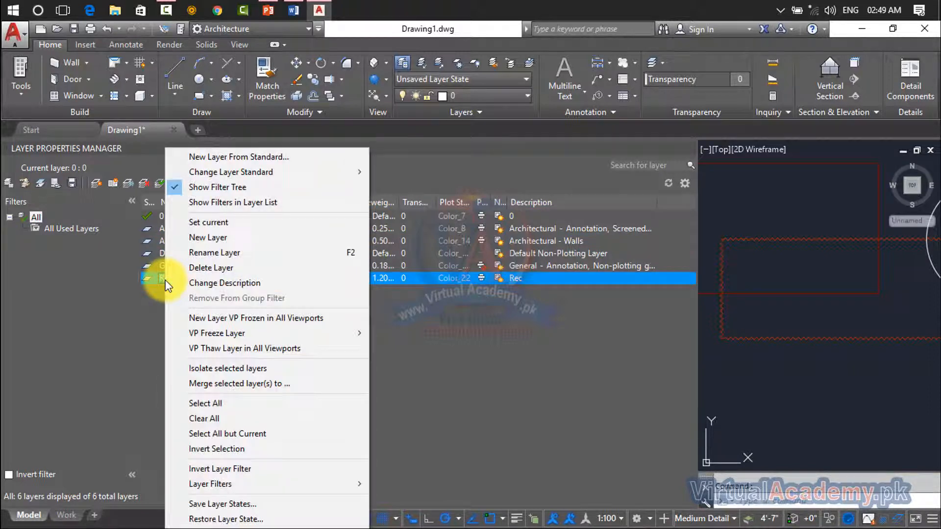
pyautogui.click(210, 268)
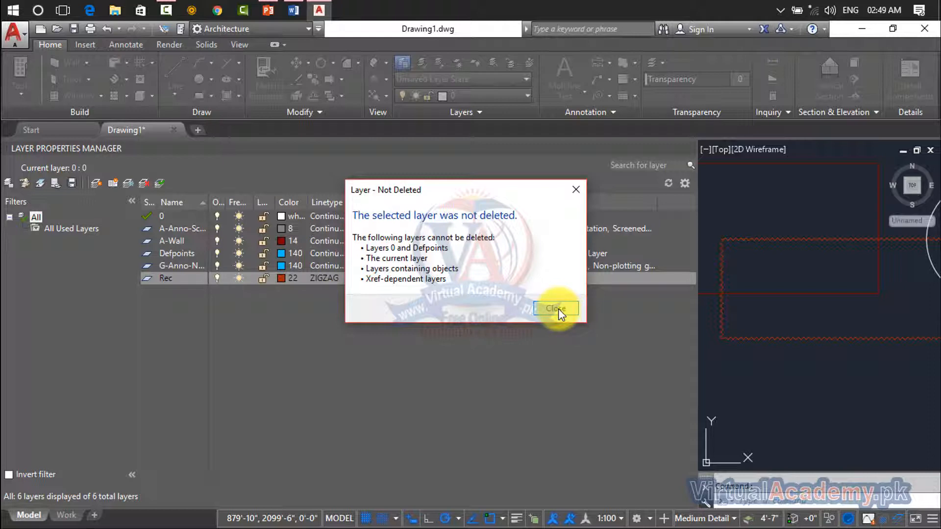
pyautogui.click(557, 309)
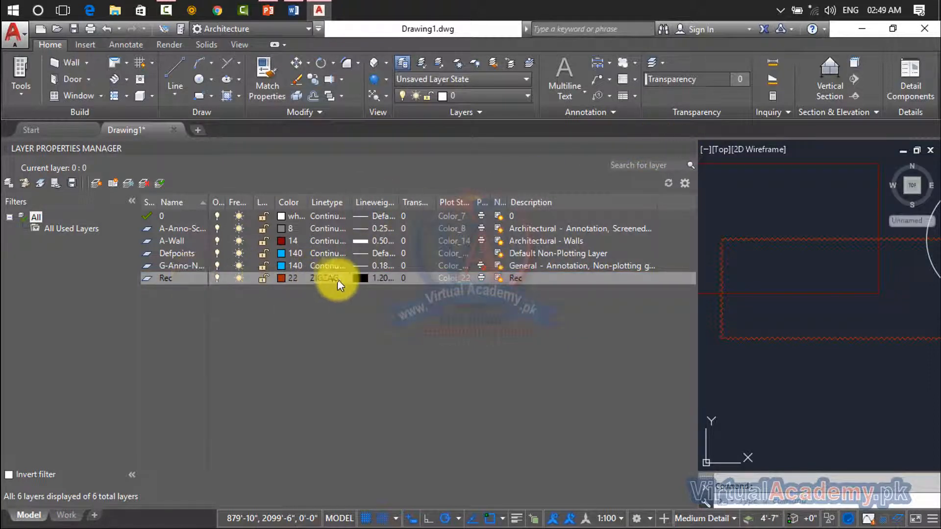
# Leave the Rec layer's name as it is and close the Layer Properties Manager.
pyautogui.click(175, 278)
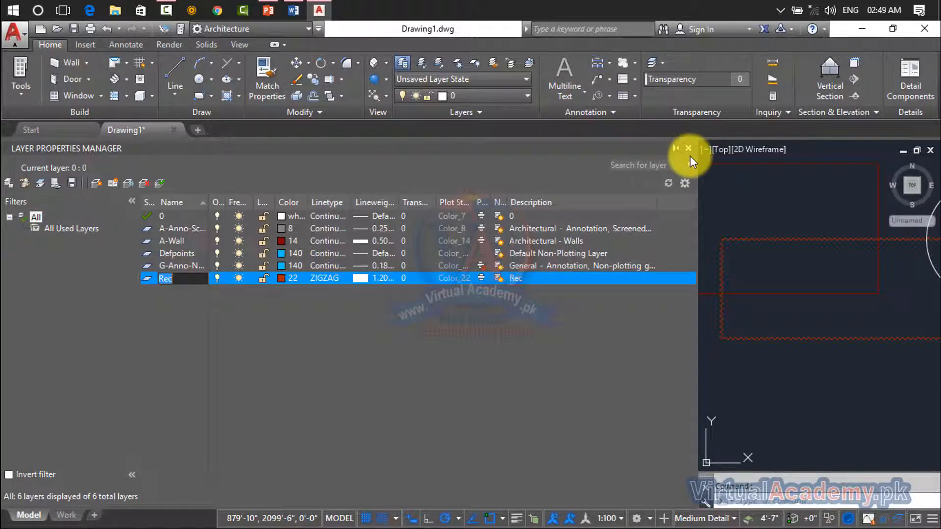
pyautogui.click(688, 148)
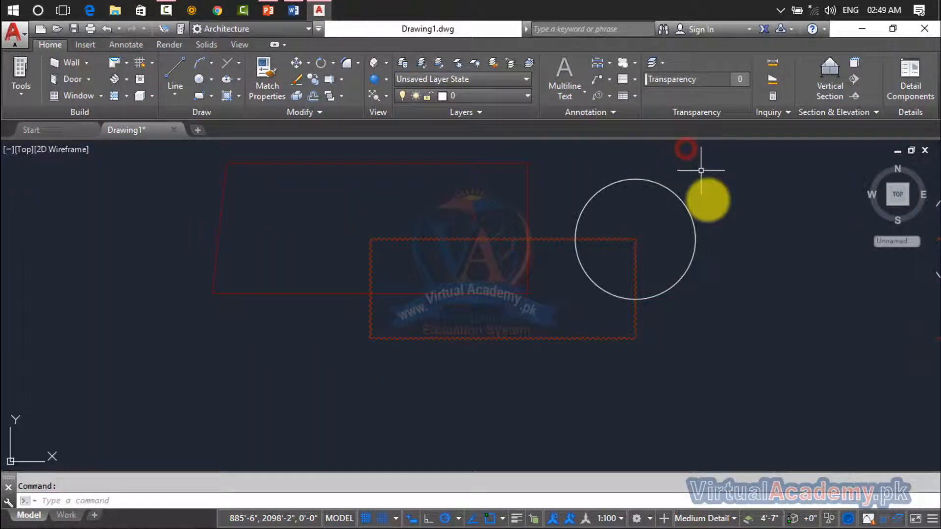
# Erase the zigzag rectangle drawn on the Rec layer, and check the drawing's layer list.
pyautogui.click(594, 241)
pyautogui.press('Delete')
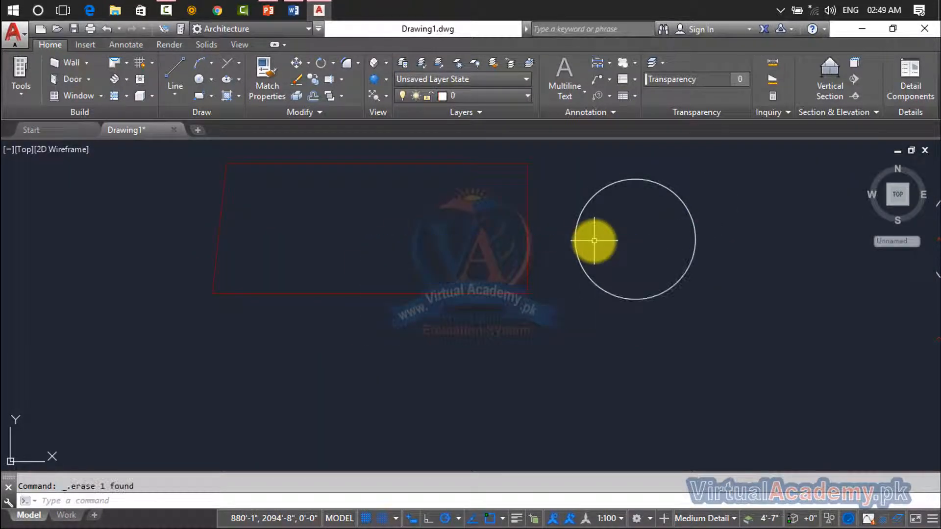
pyautogui.click(468, 98)
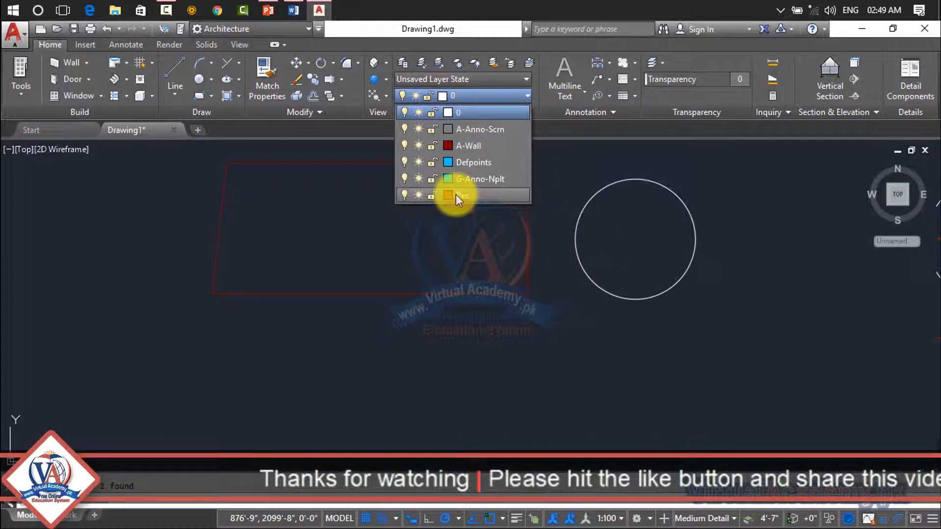
pyautogui.click(583, 188)
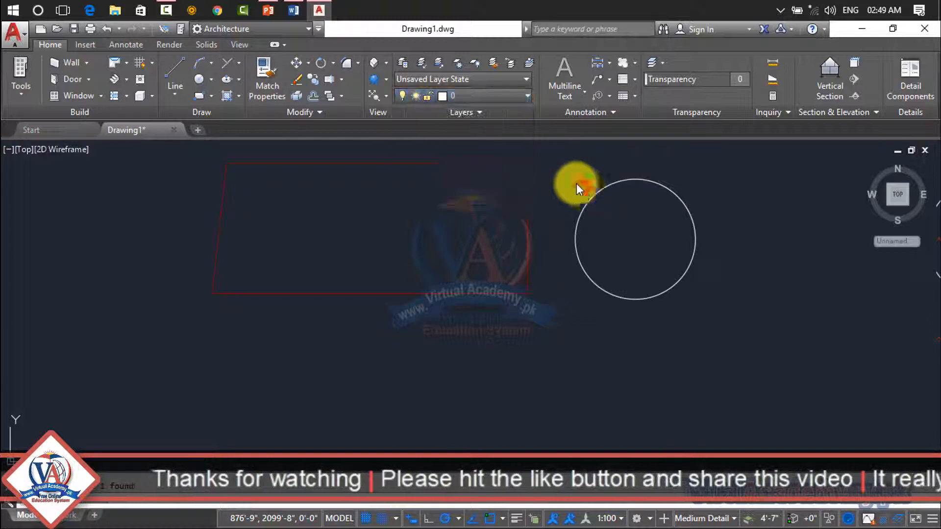
# Delete the unused Rec layer in the Layer Properties Manager and close the manager.
pyautogui.click(405, 62)
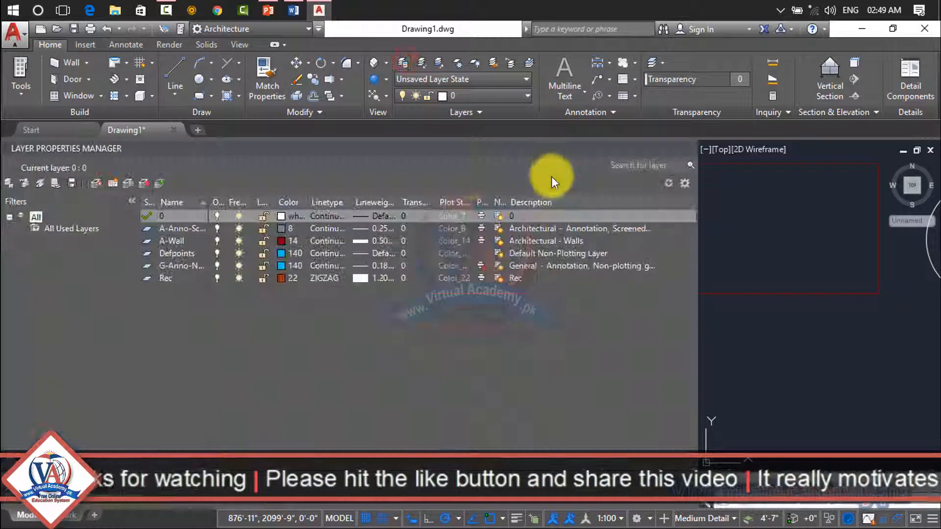
pyautogui.click(196, 278)
pyautogui.rightClick(195, 277)
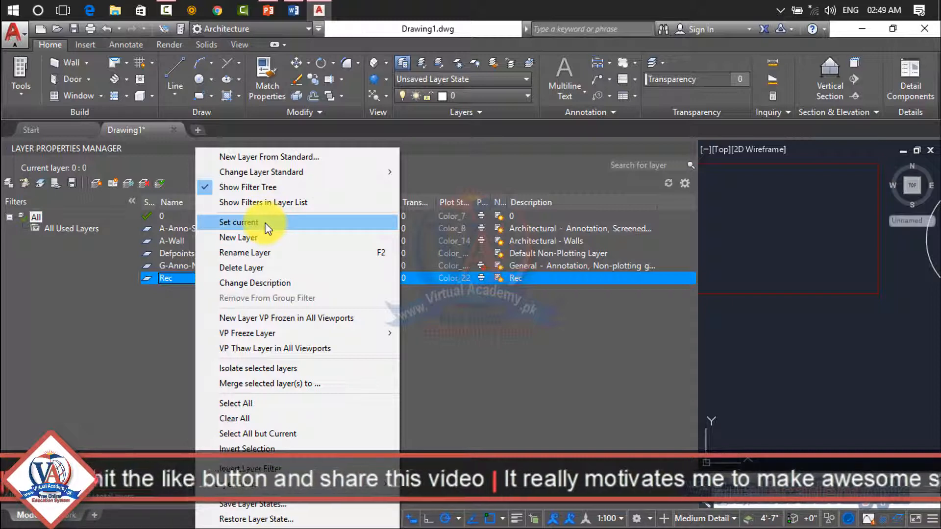
pyautogui.click(266, 268)
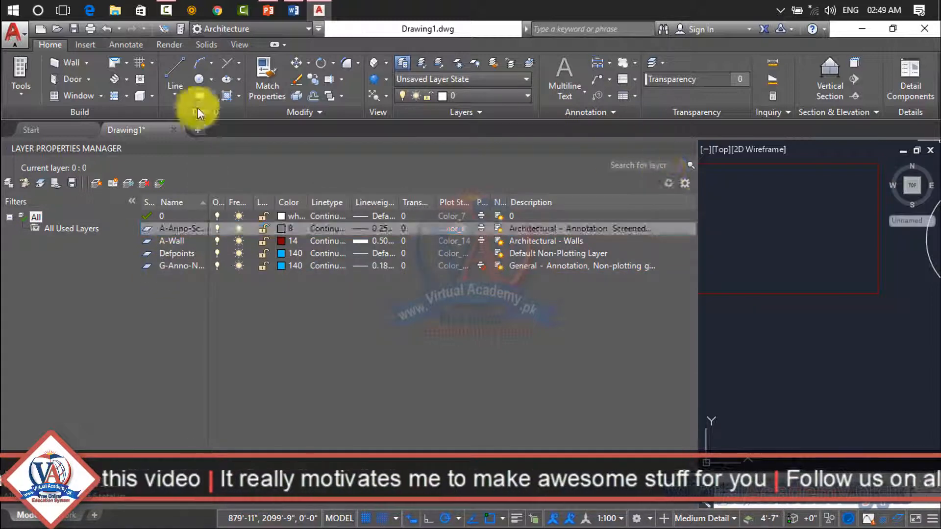
pyautogui.click(686, 147)
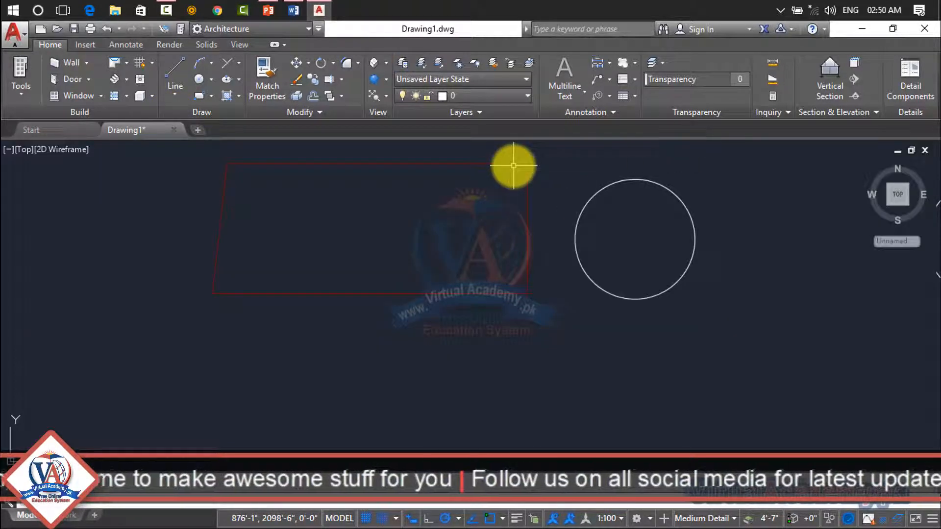
# Move the upper line of the red four-sided shape to layer 0.
pyautogui.click(513, 164)
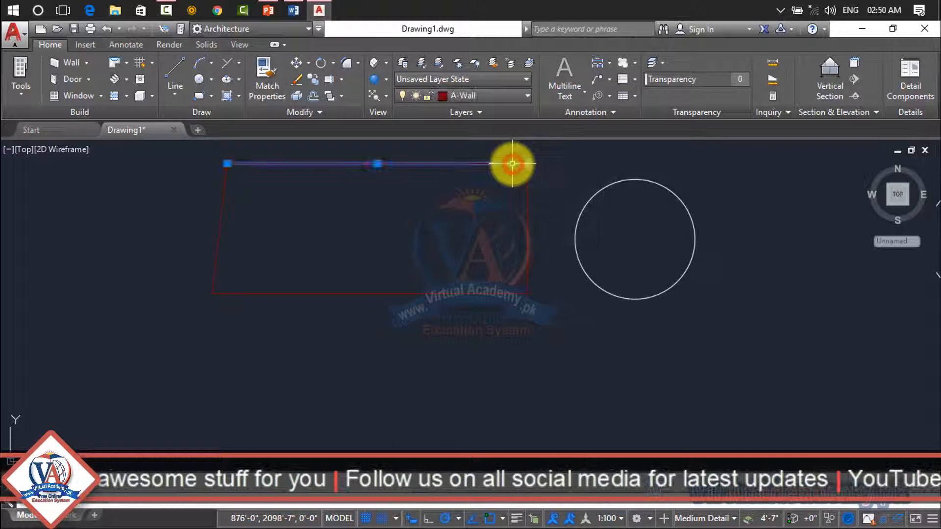
pyautogui.click(493, 95)
pyautogui.click(483, 111)
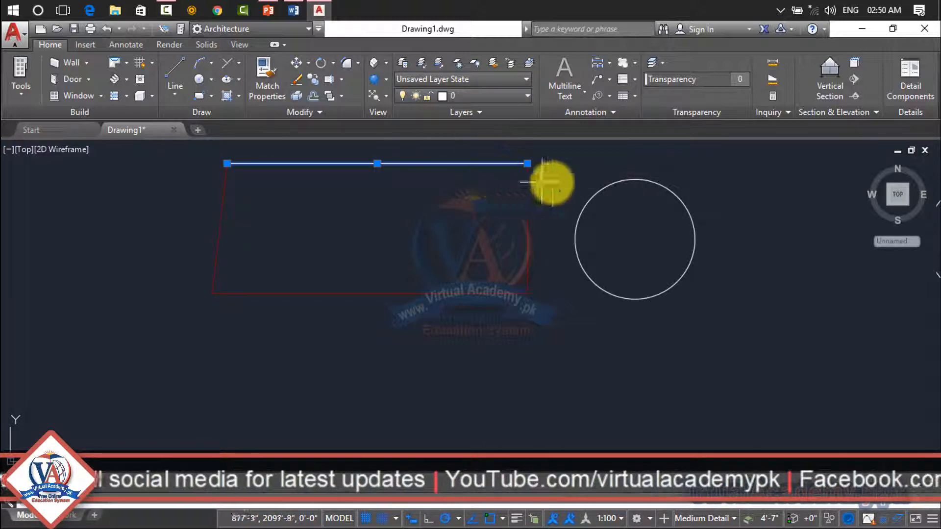
# Put both the upper line and the right line of the four-sided shape on the Defpoints layer.
pyautogui.click(577, 149)
pyautogui.click(471, 218)
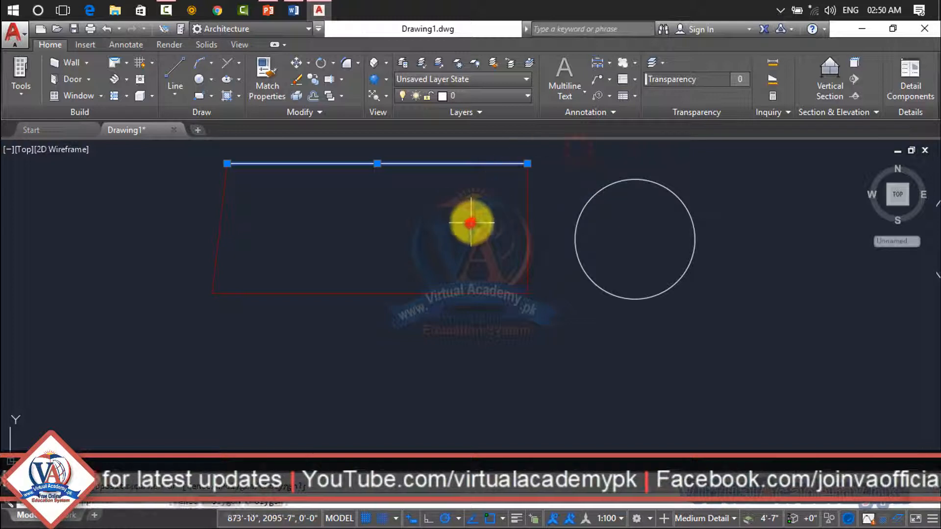
pyautogui.click(515, 183)
pyautogui.click(527, 181)
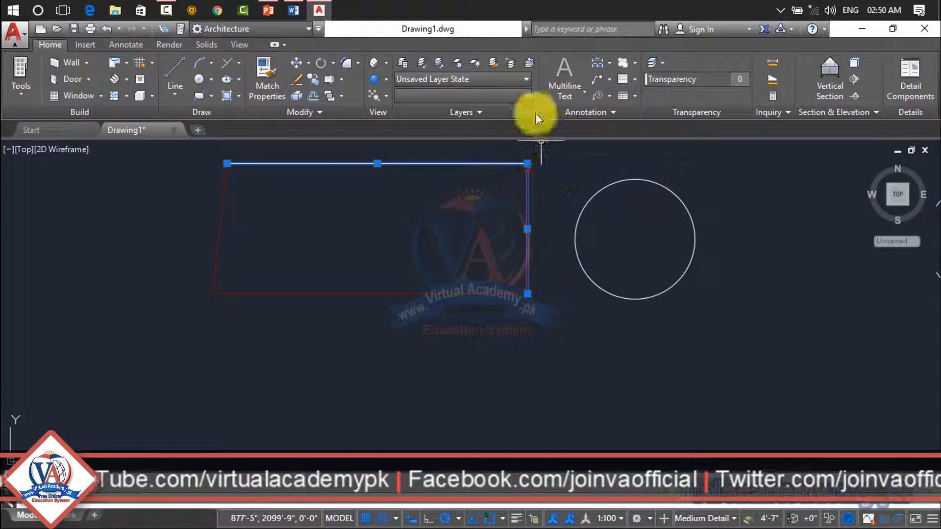
pyautogui.click(523, 93)
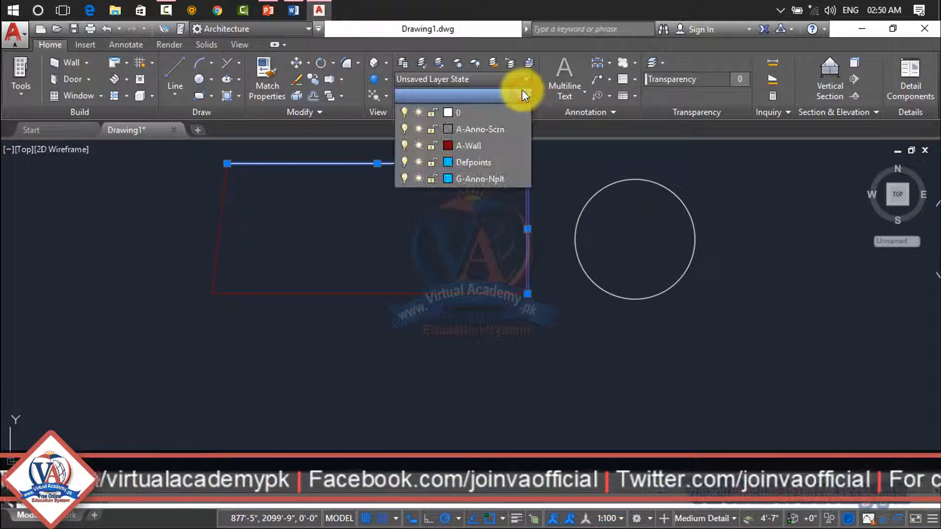
pyautogui.click(462, 163)
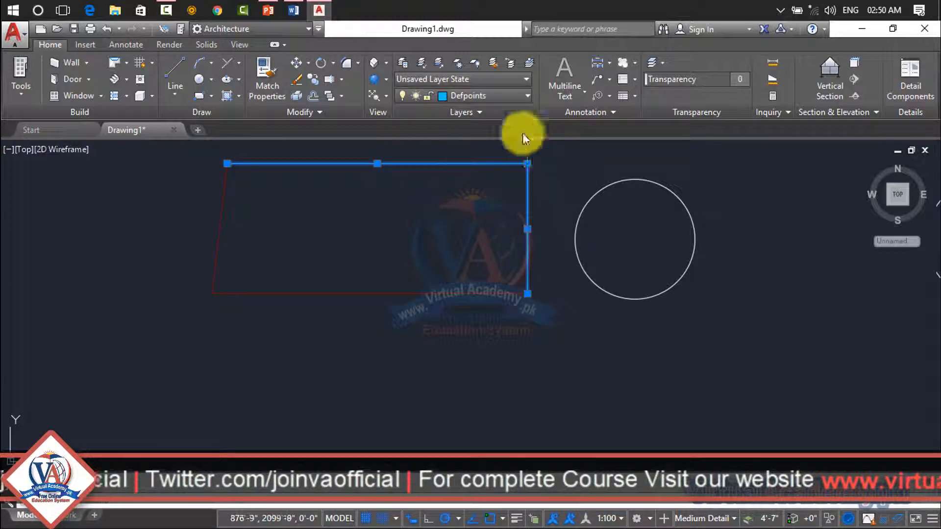
# Examine the commands available for the A-Wall layer in the Layer Properties Manager, and close the manager without changes.
pyautogui.click(496, 103)
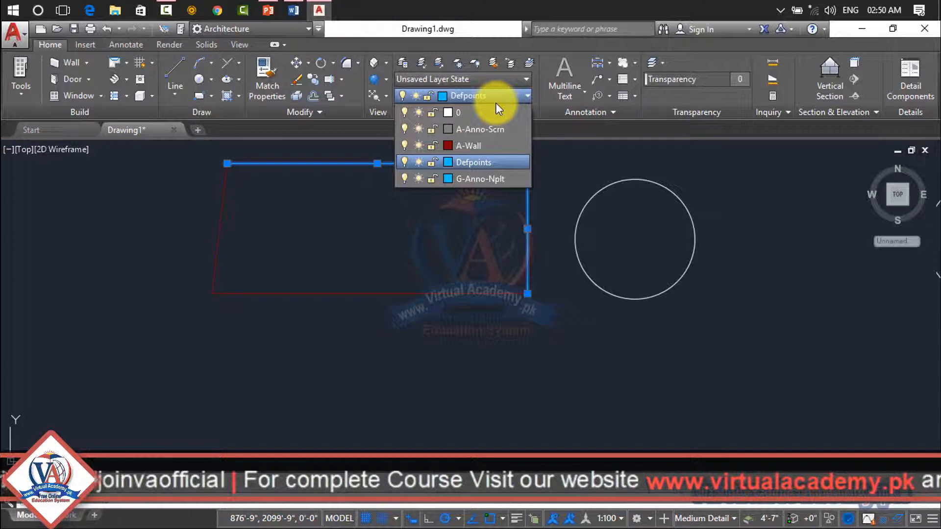
pyautogui.click(404, 64)
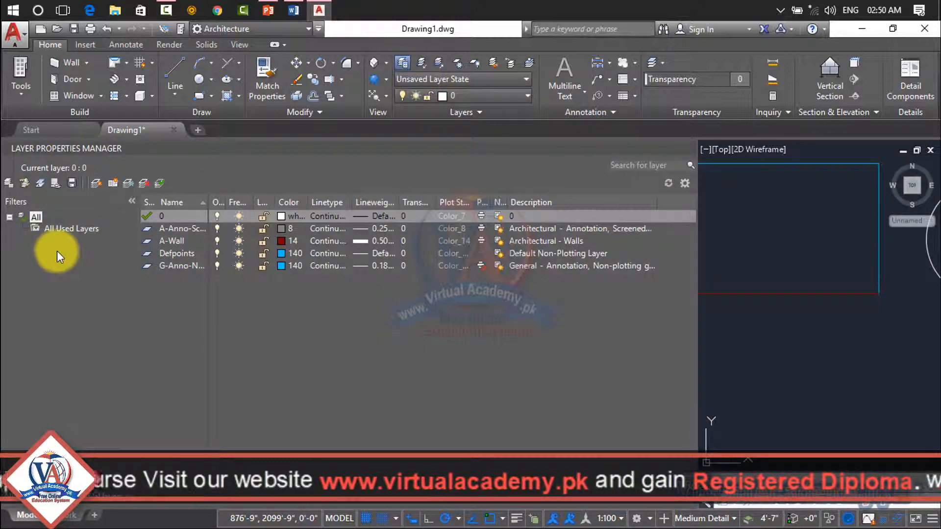
pyautogui.click(178, 242)
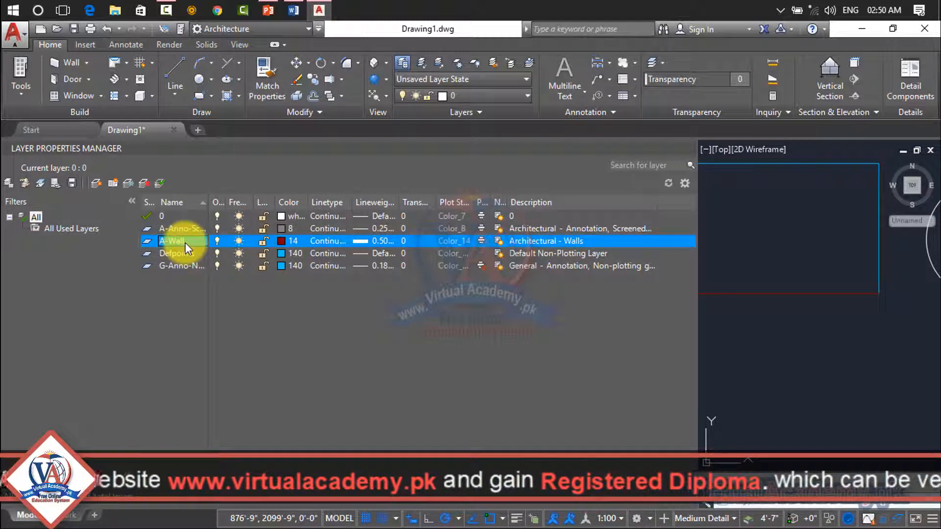
pyautogui.rightClick(184, 242)
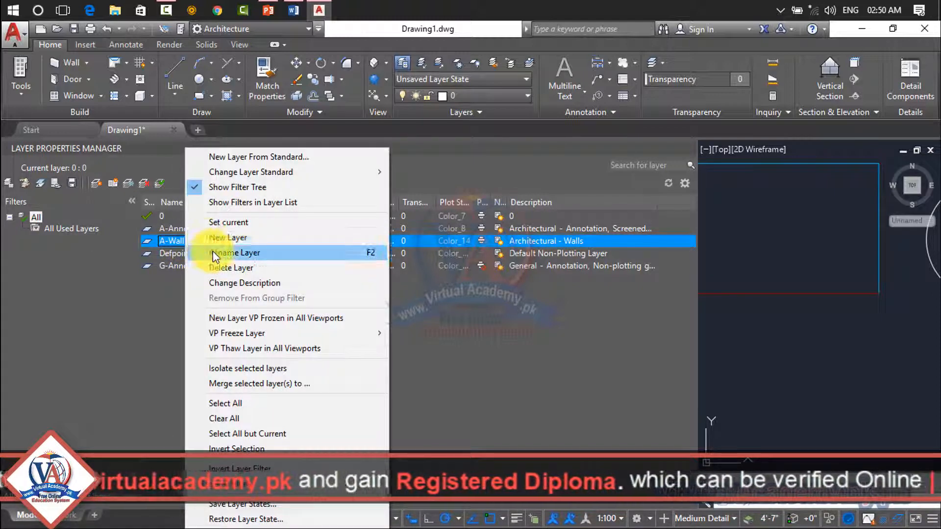
pyautogui.click(155, 301)
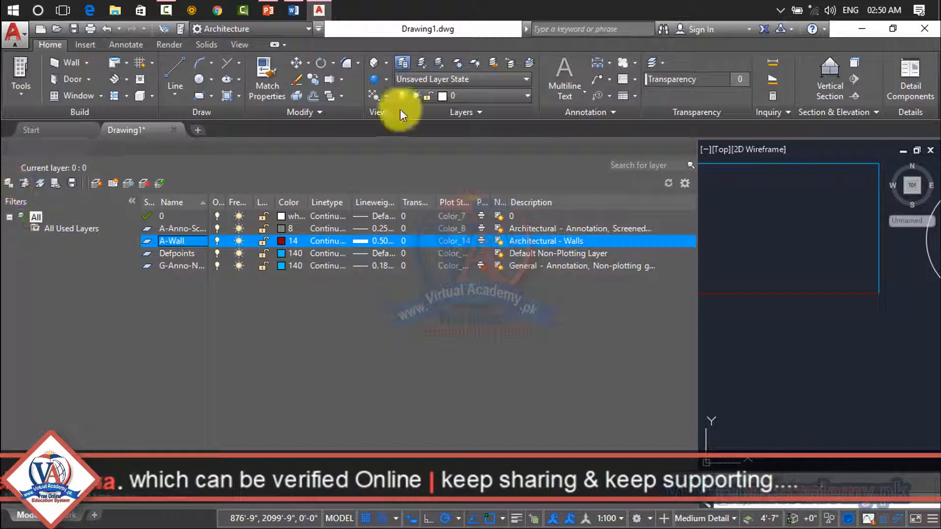
pyautogui.click(690, 149)
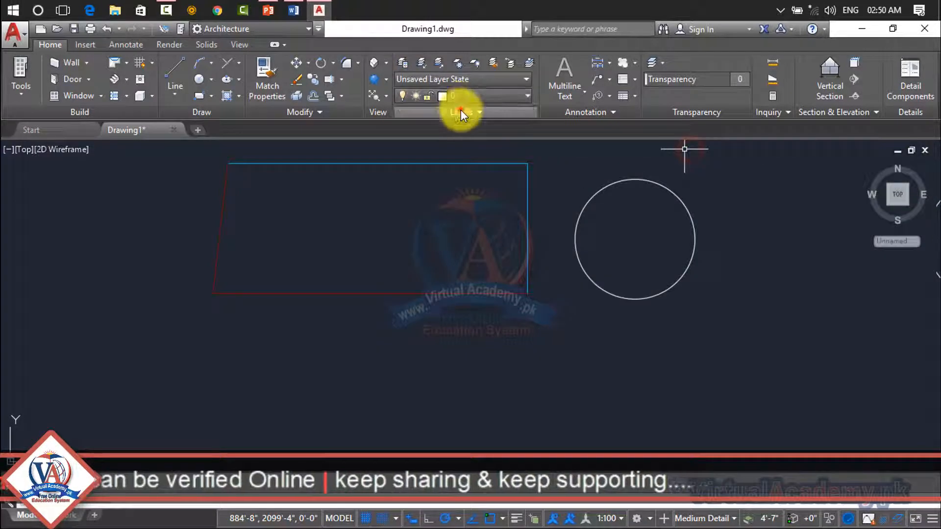
# Examine the drawing's layer standard settings under Select Layer Standard, and close the Drawing Setup dialog.
pyautogui.click(461, 110)
pyautogui.click(444, 162)
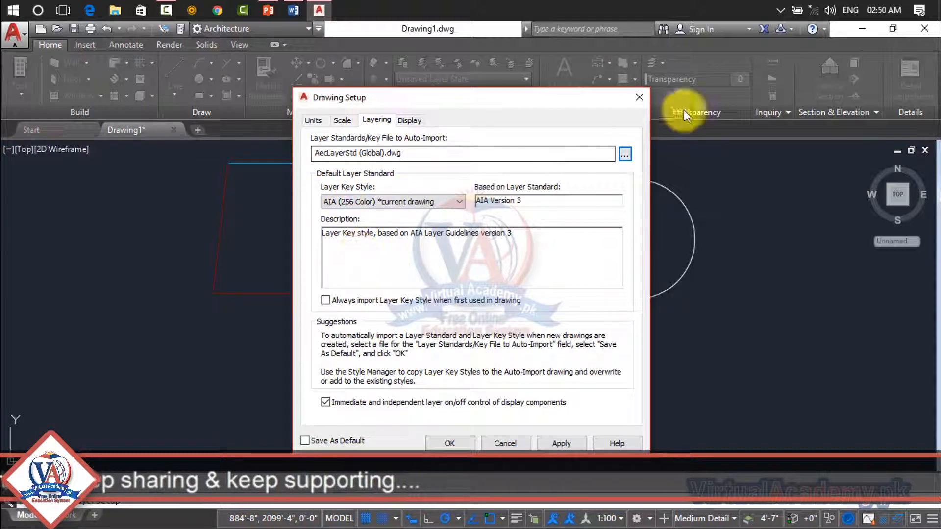
pyautogui.click(644, 101)
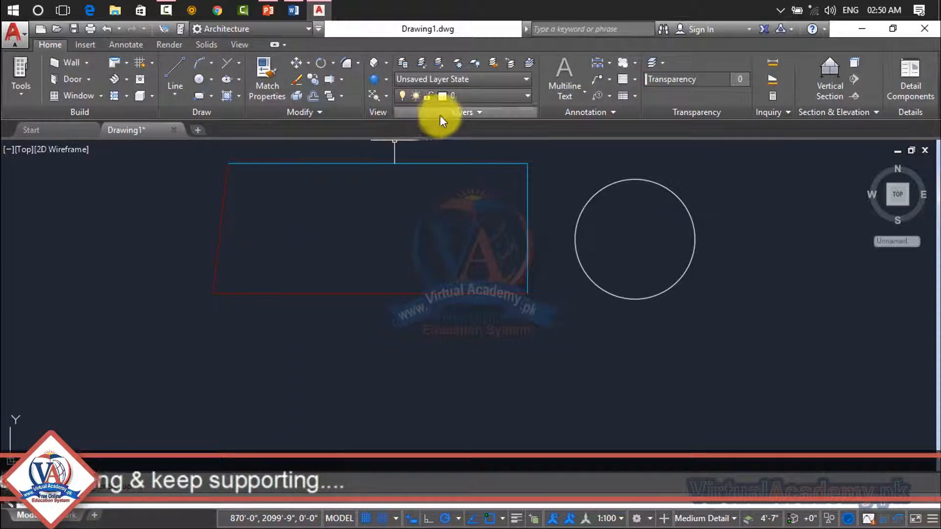
# Examine the drawing's Layer Key Styles in the Style Manager and close it.
pyautogui.click(439, 115)
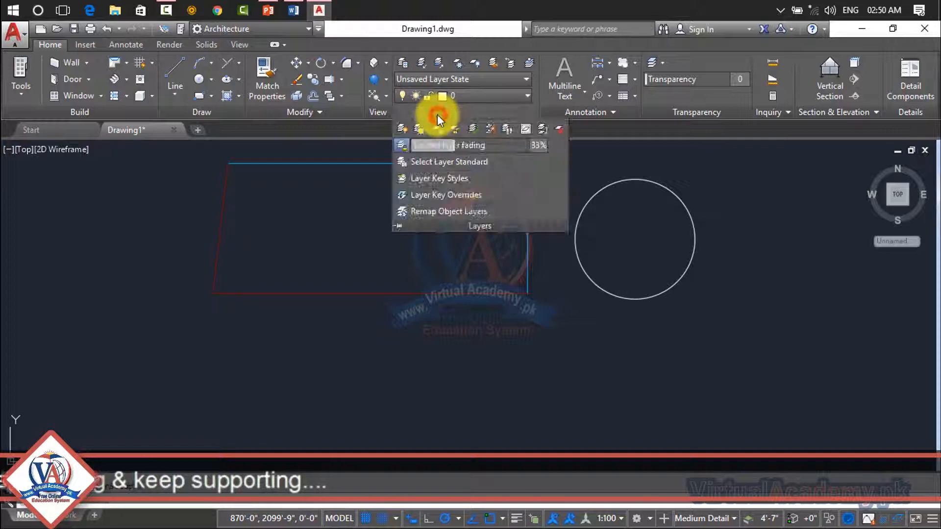
pyautogui.click(431, 178)
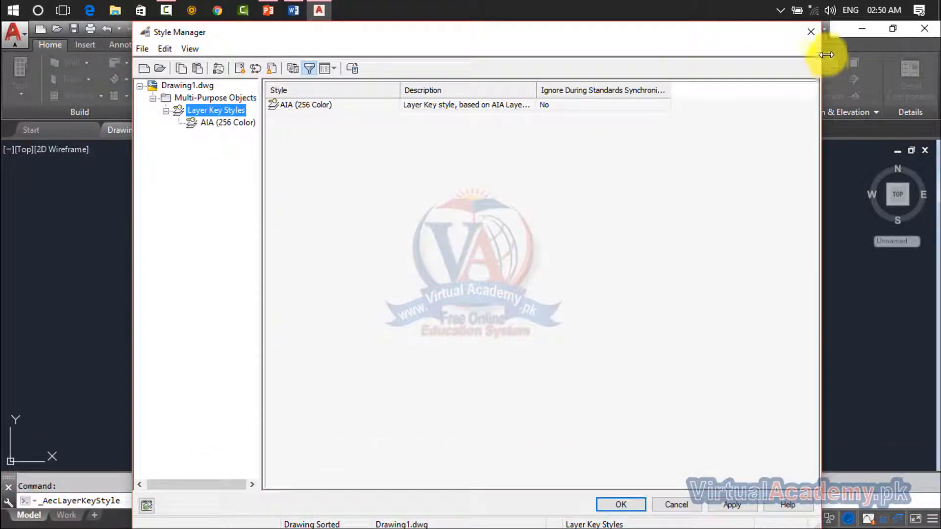
pyautogui.click(815, 39)
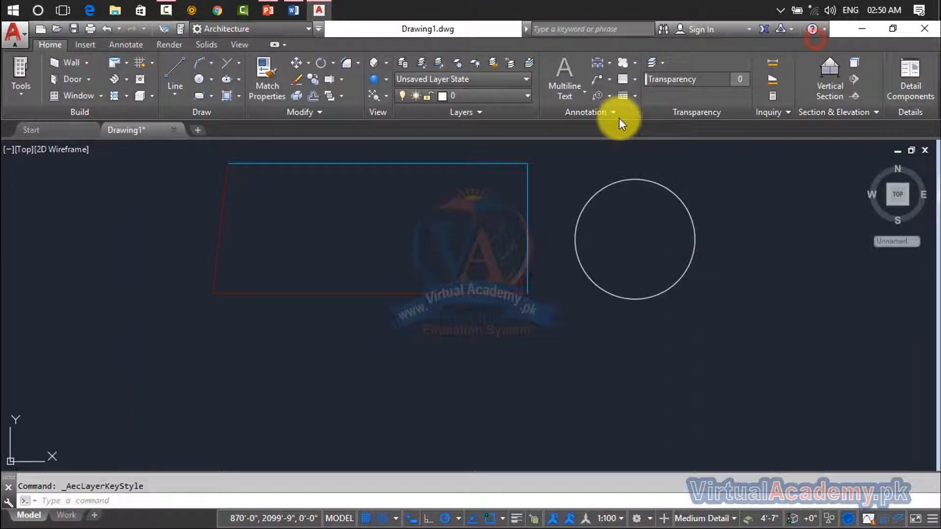
# Select the two Defpoints lines, examine the AIA (256 Color) layer key style, and close the Style Manager.
pyautogui.click(526, 248)
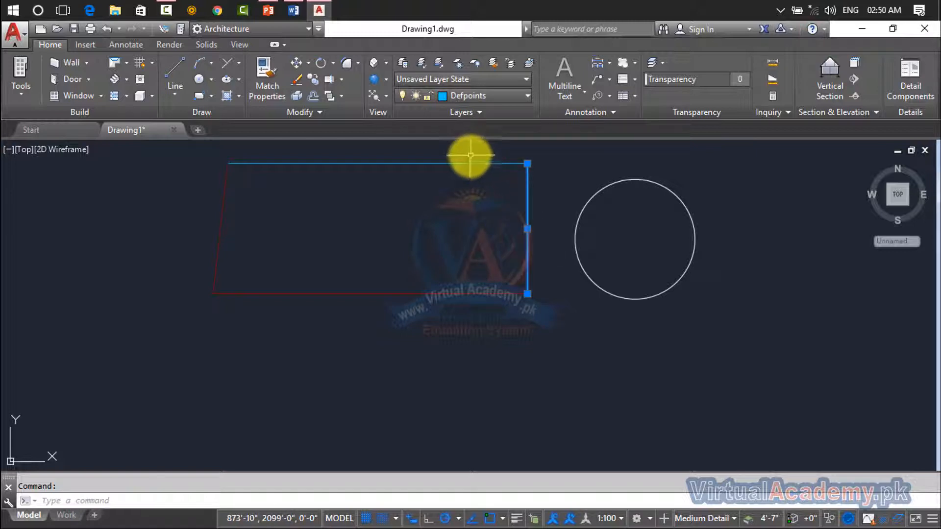
pyautogui.click(466, 164)
pyautogui.click(478, 113)
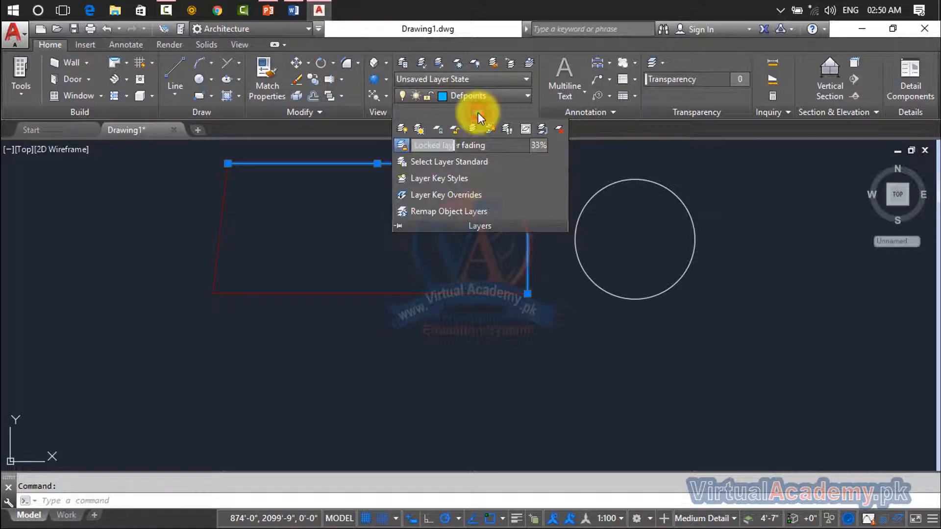
pyautogui.click(445, 179)
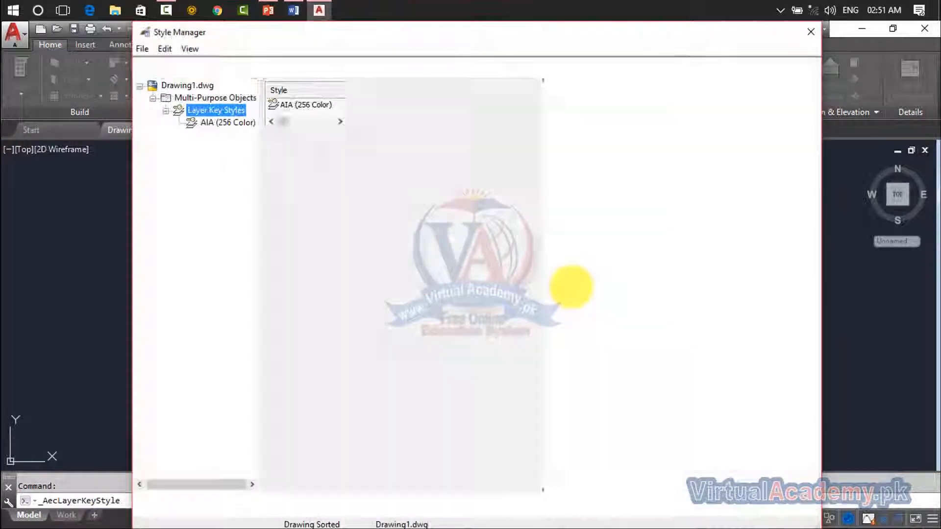
pyautogui.click(314, 105)
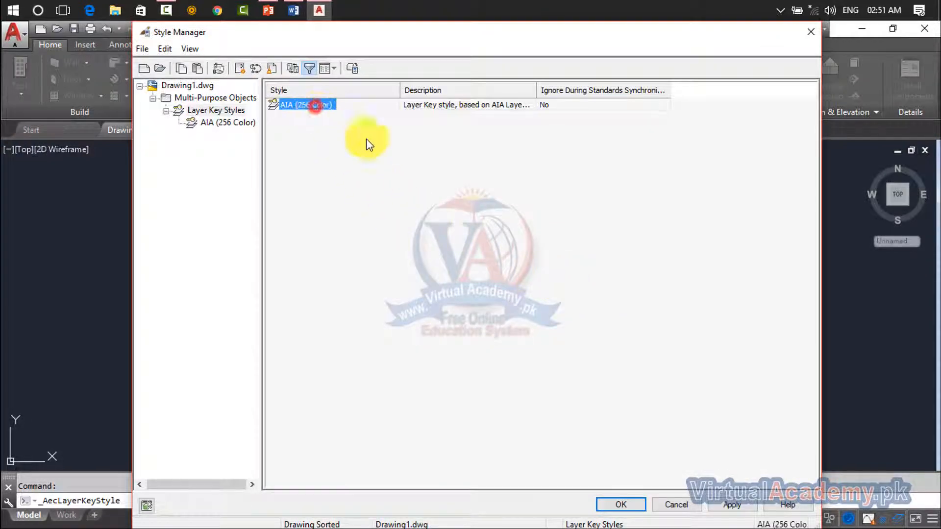
pyautogui.click(810, 31)
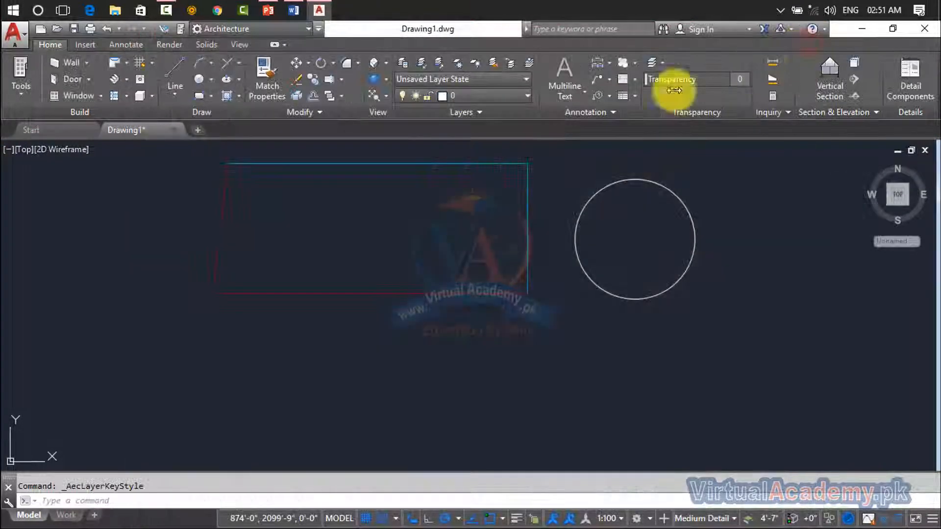
# Examine the Layer Key Overrides fields and close the dialog without changes.
pyautogui.click(457, 110)
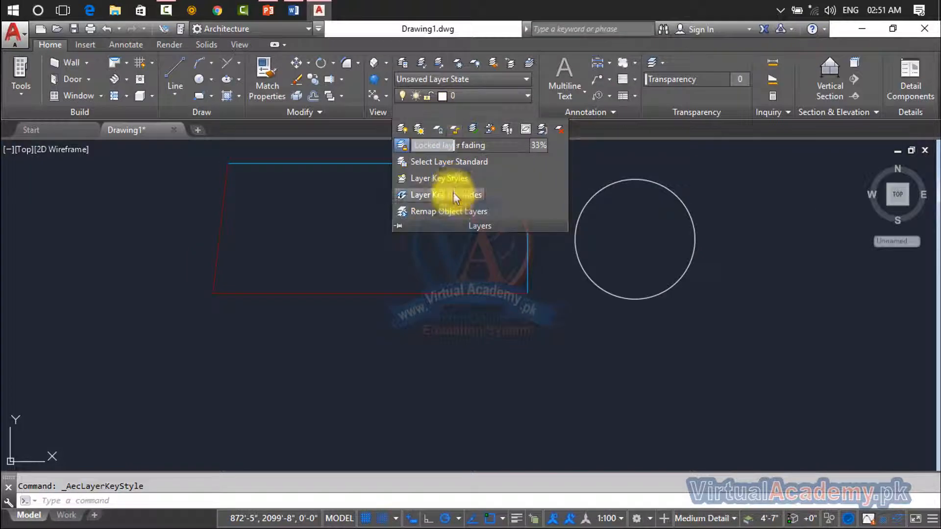
pyautogui.click(467, 196)
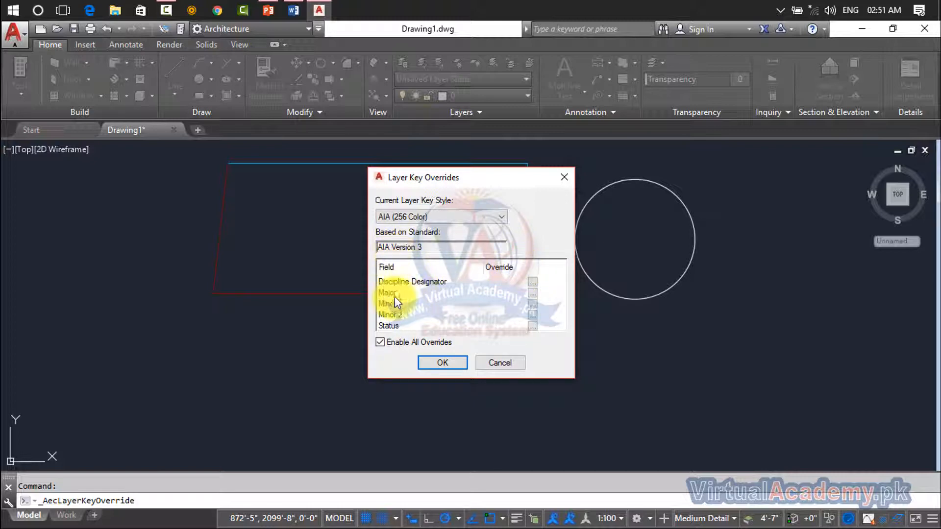
pyautogui.click(564, 177)
# Look over the remaining layer tools and the drawing's layer list without changing anything.
pyautogui.click(480, 114)
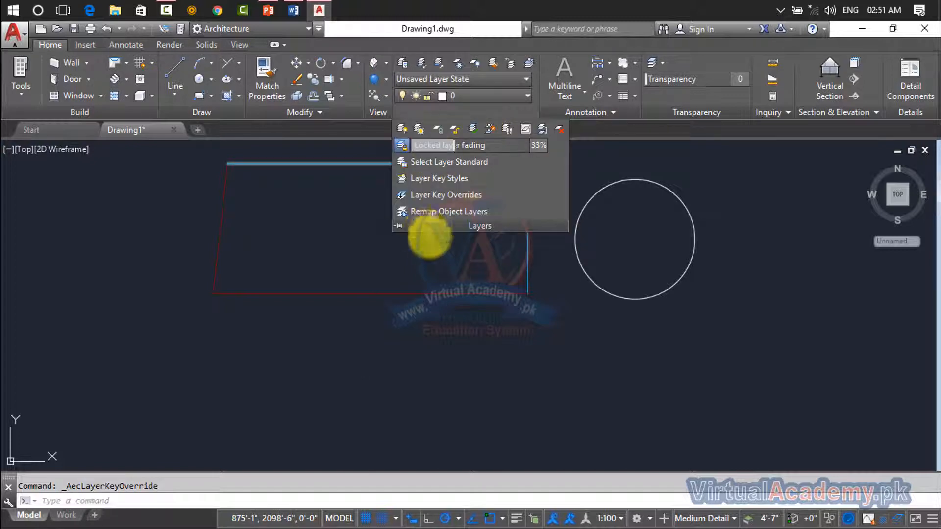
pyautogui.click(574, 149)
pyautogui.click(544, 174)
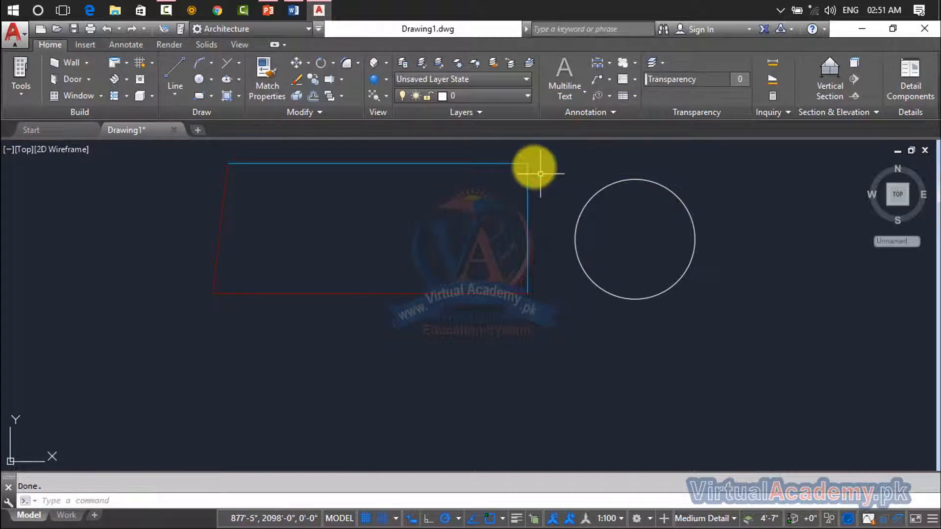
pyautogui.click(500, 97)
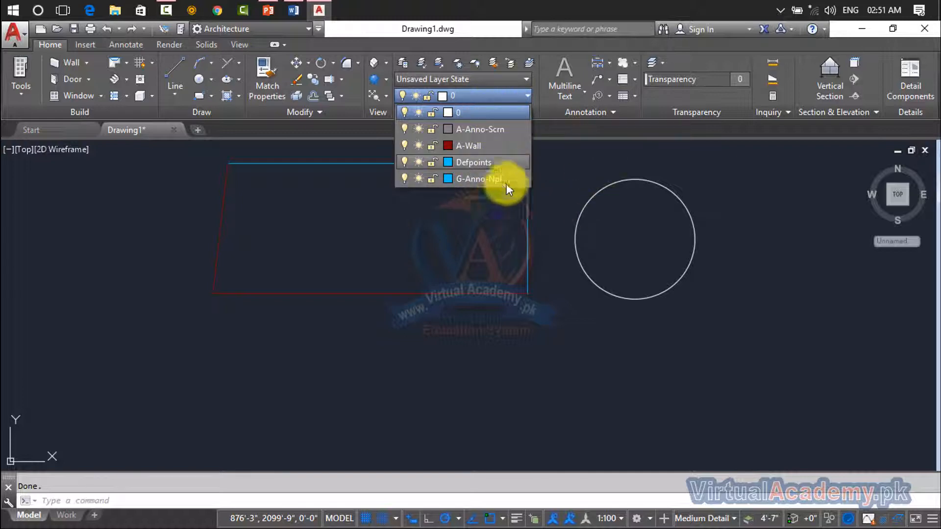
pyautogui.click(563, 169)
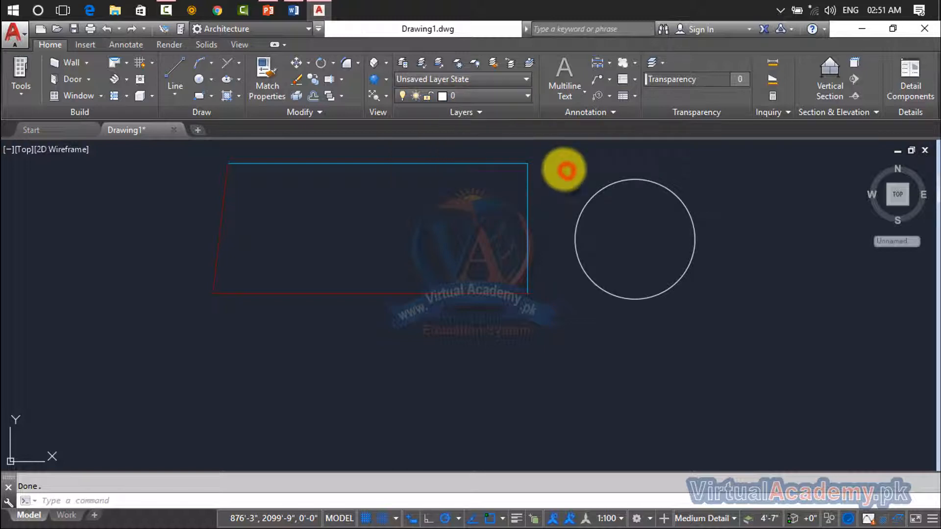
# Erase the four-sided shape and the circle beside it together.
pyautogui.click(549, 150)
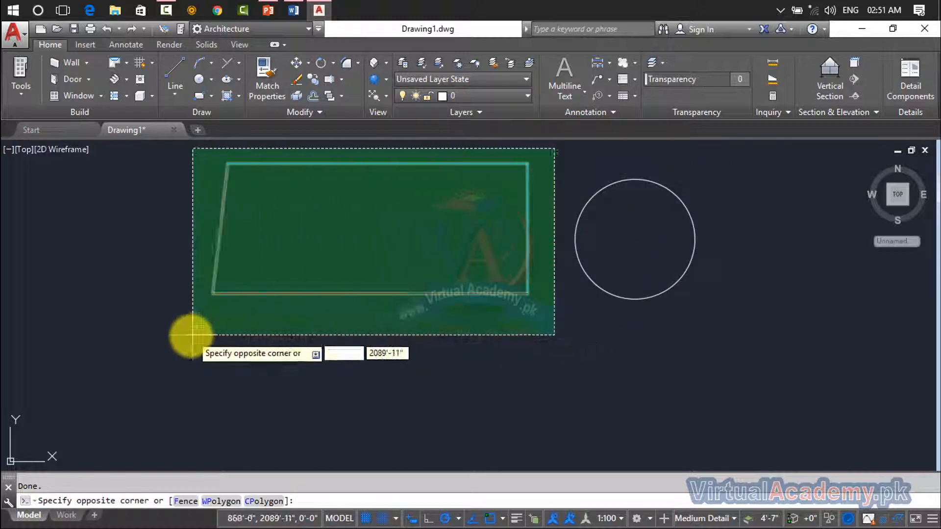
pyautogui.click(169, 338)
pyautogui.click(744, 176)
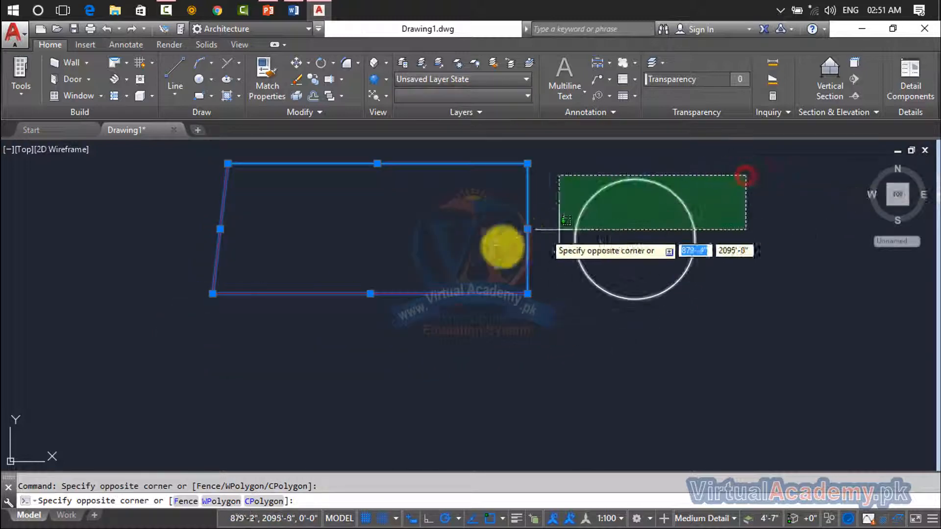
pyautogui.click(323, 325)
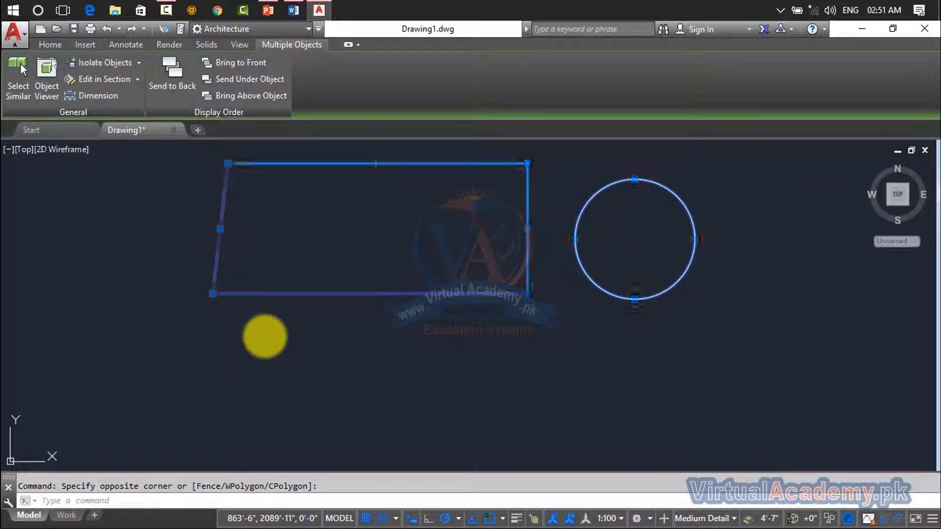
pyautogui.press('Delete')
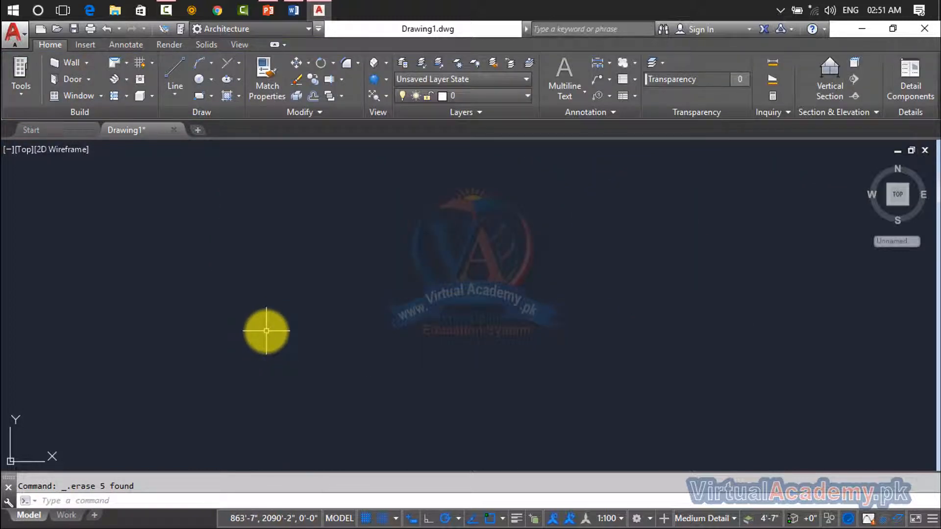